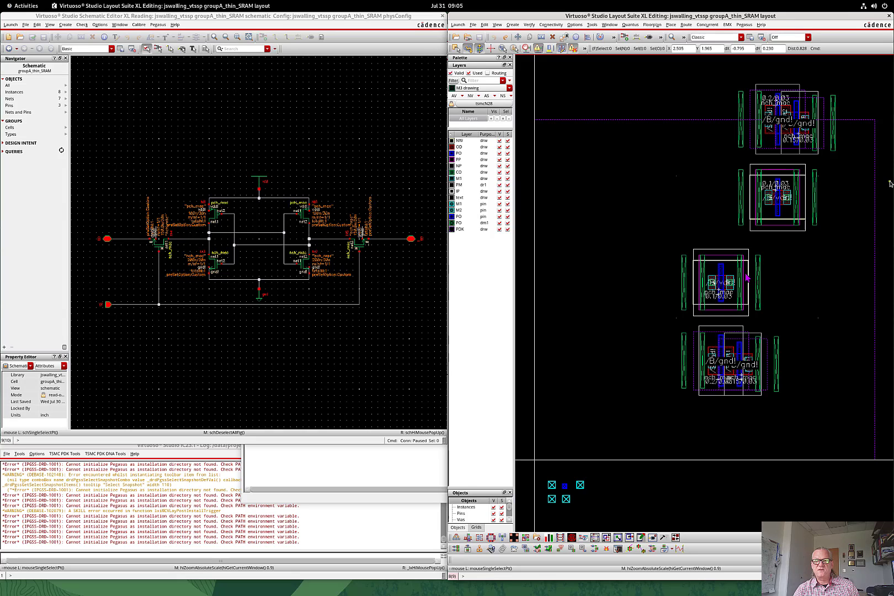
- Flatten the lower pch_mac transistor instance one level, including Pcells, vias and labels, and undo the flattening
click(732, 263)
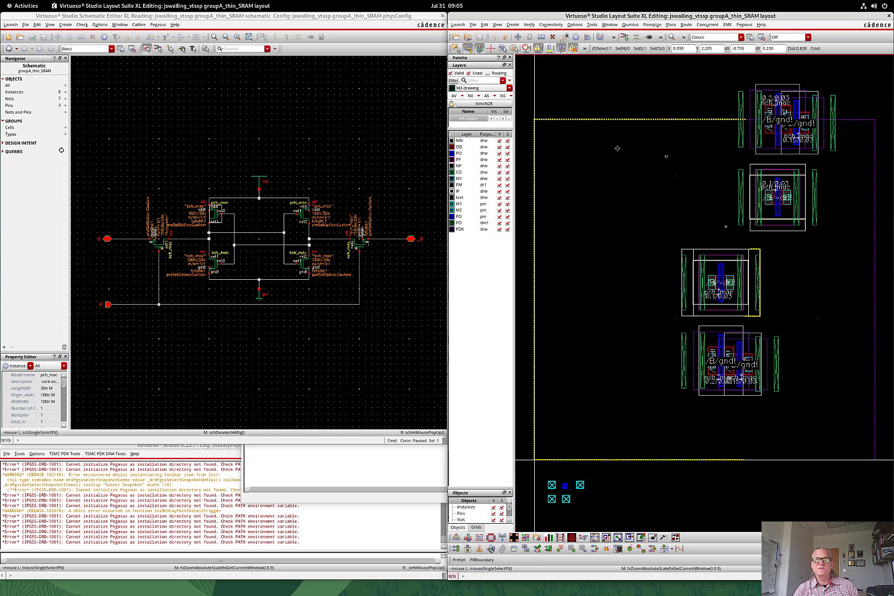
click(484, 25)
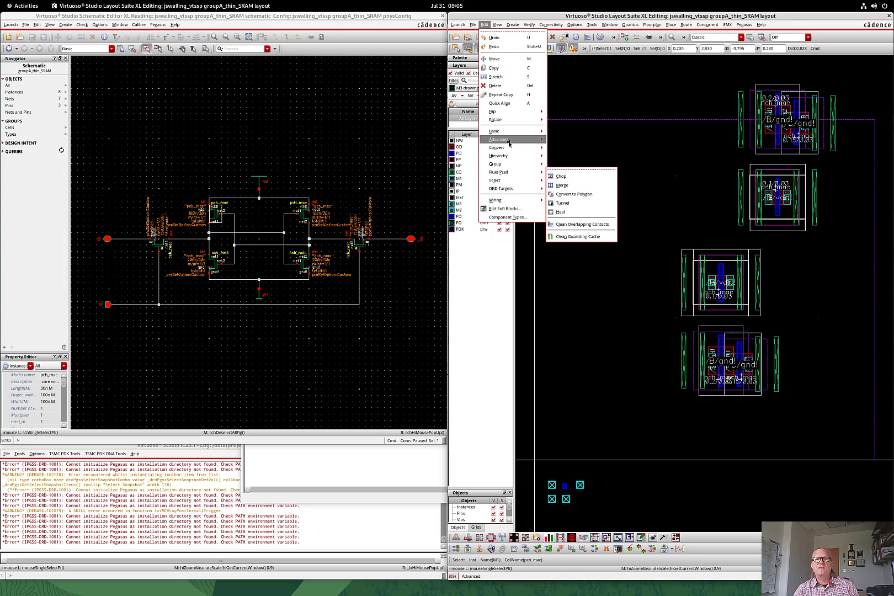
mouse_move(522, 157)
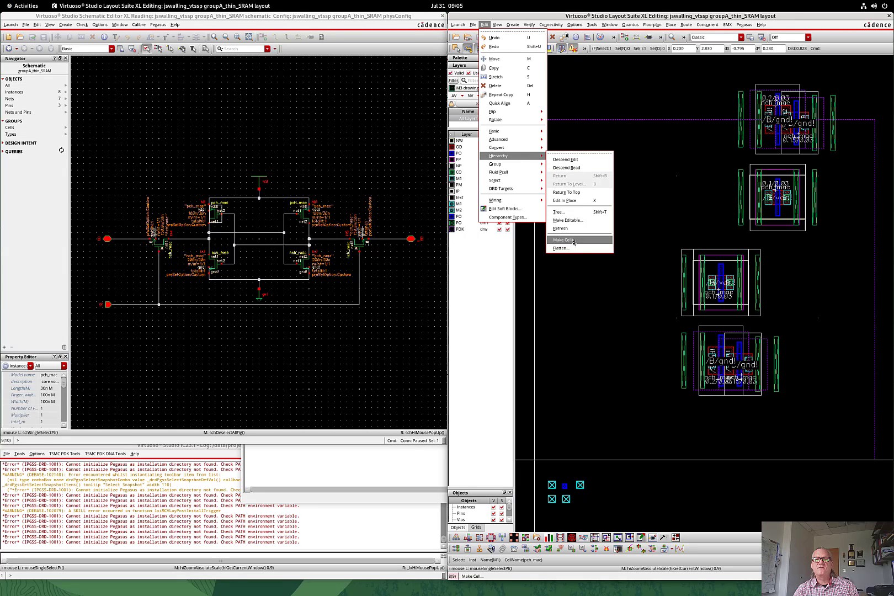
click(574, 245)
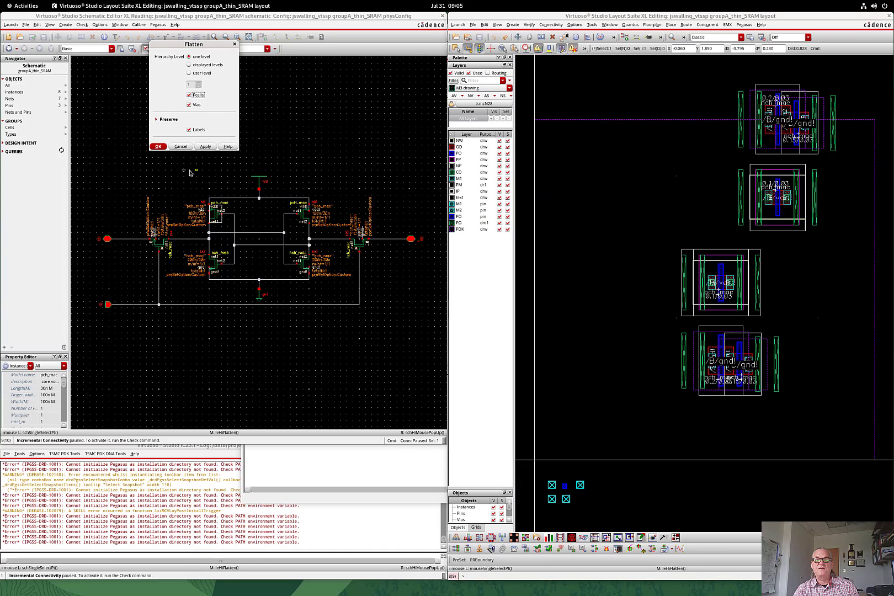
click(160, 147)
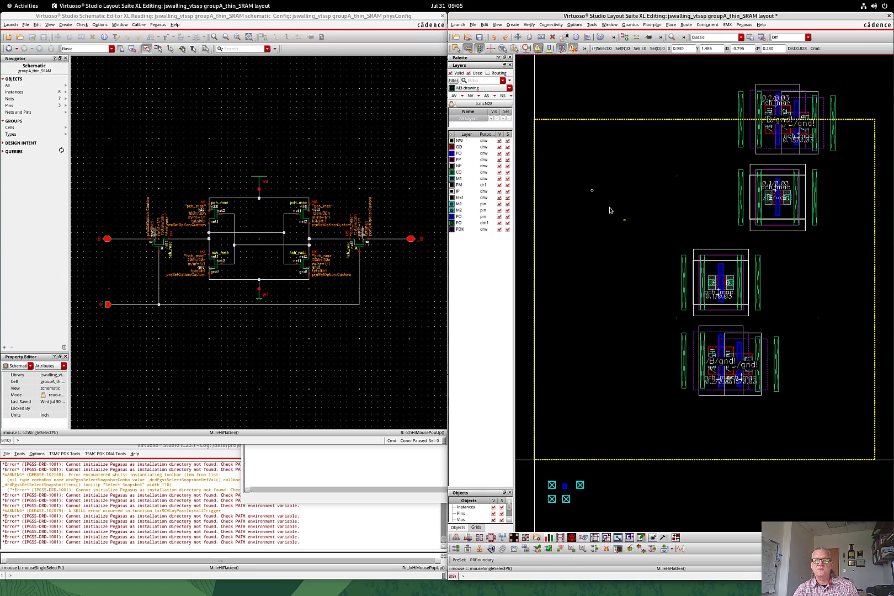
click(494, 37)
click(493, 37)
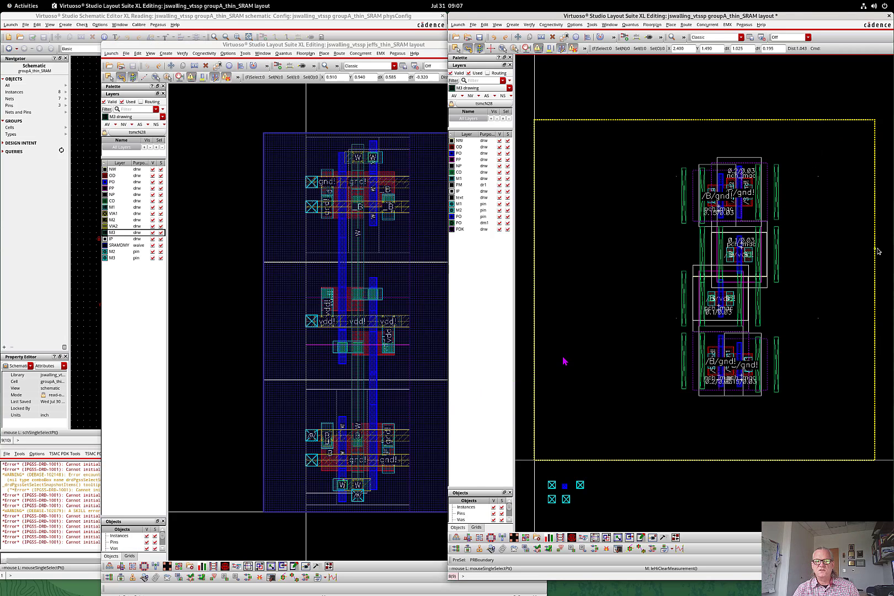
- View the jeffs_thin_SRAM reference layout, and bring the groupA_thin_SRAM layout and schematic windows back to the front
click(411, 47)
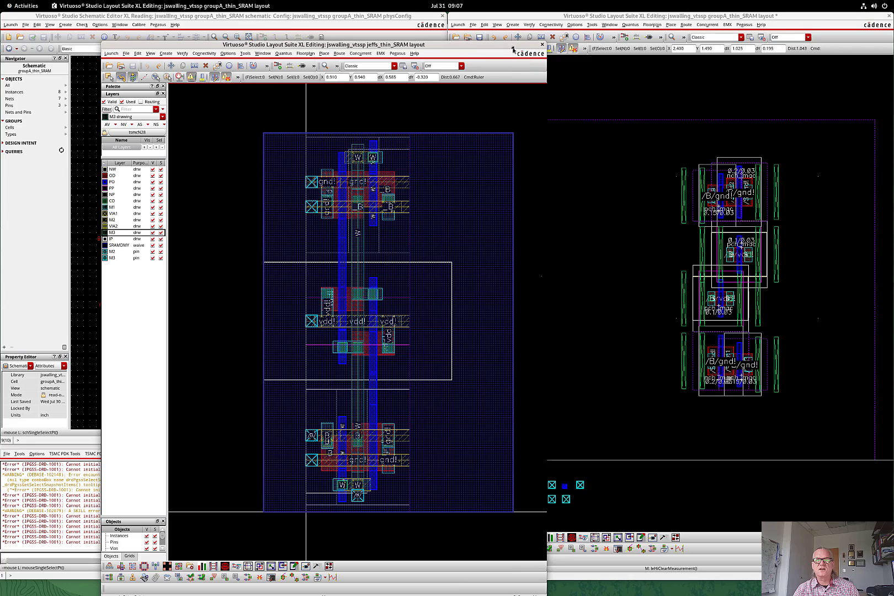
click(534, 21)
click(416, 16)
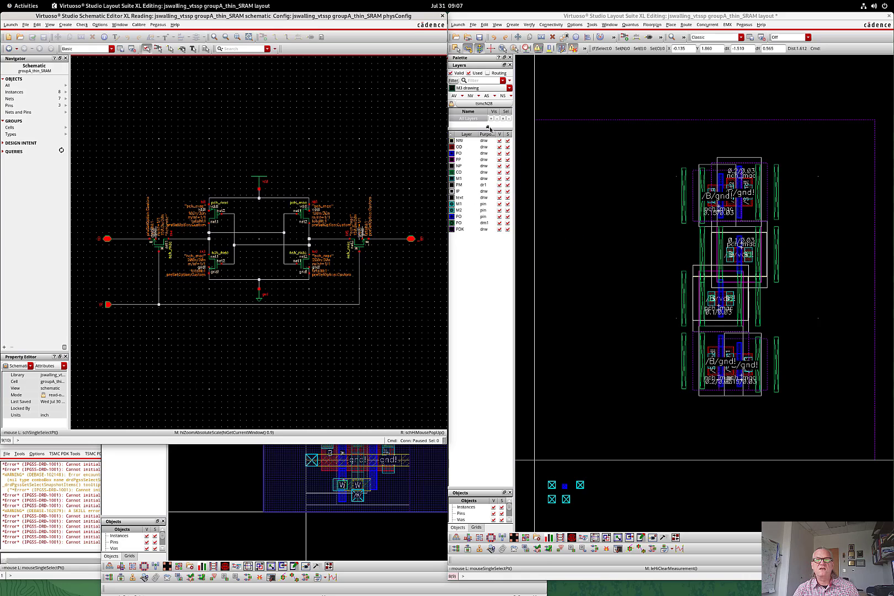
- Isolate the PP drawing layer and draw a PP rectangle of about 0.445 by 0.69 over the two overlapping PMOS implants
click(461, 159)
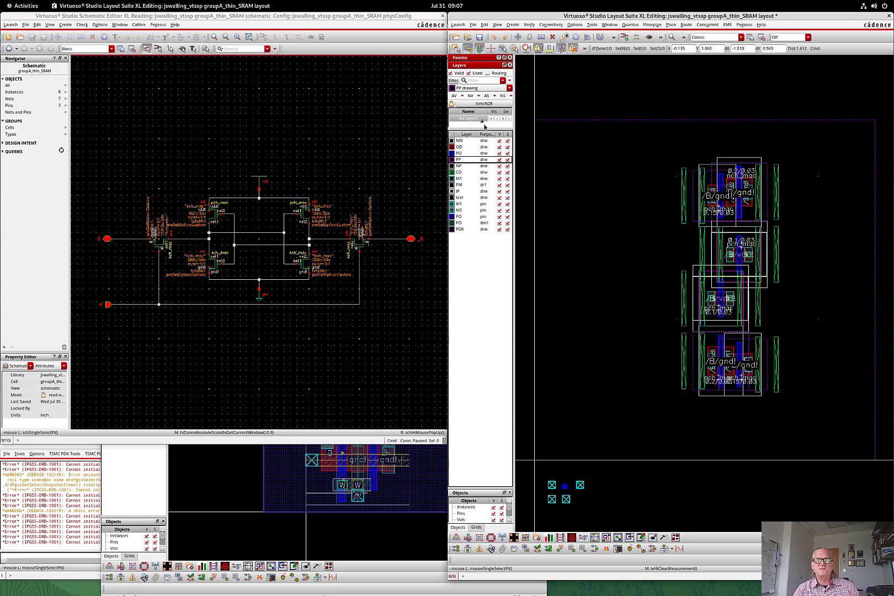
click(471, 96)
key(z)
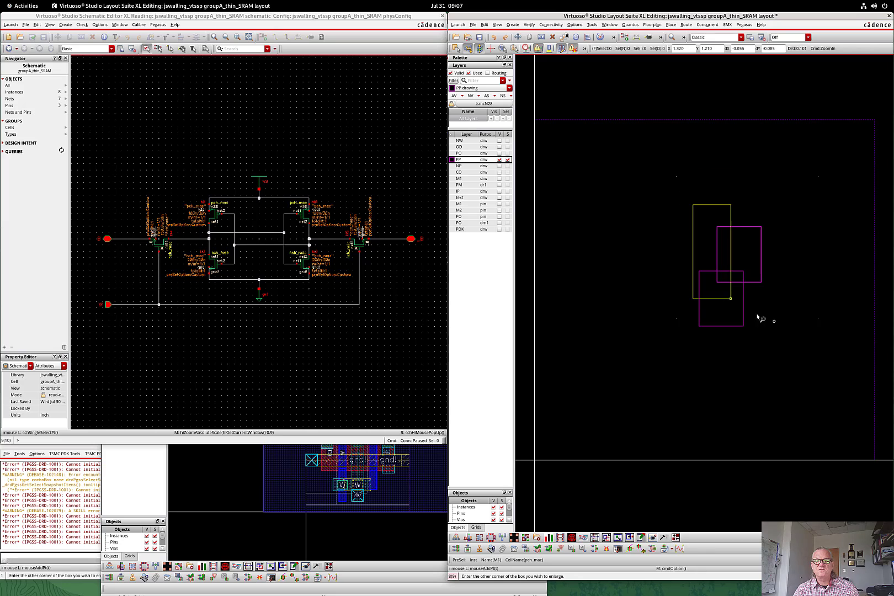
click(791, 345)
key(r)
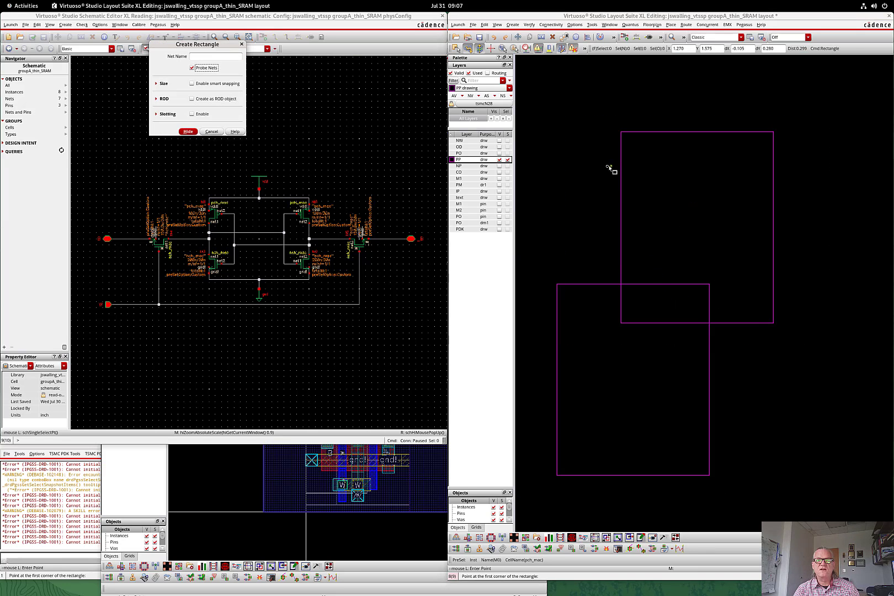
click(555, 136)
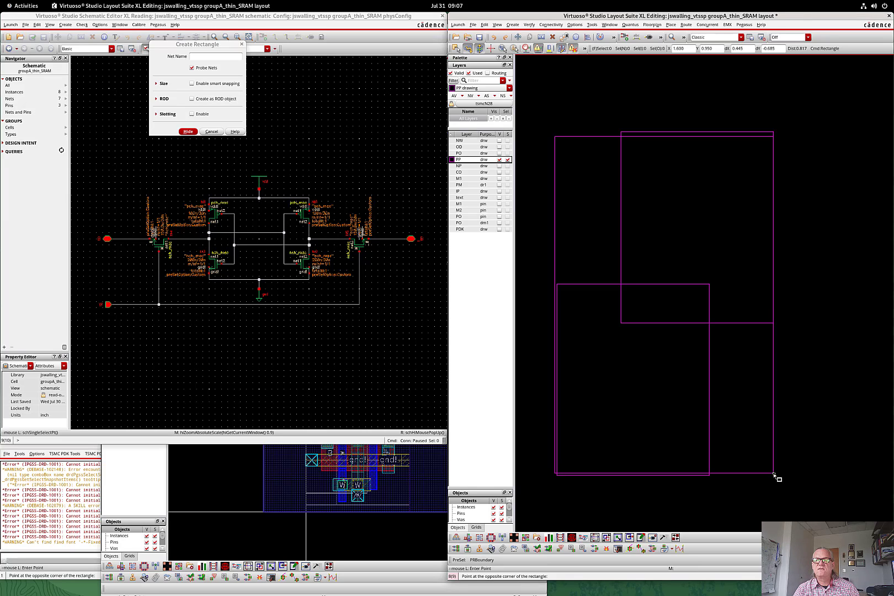
click(774, 476)
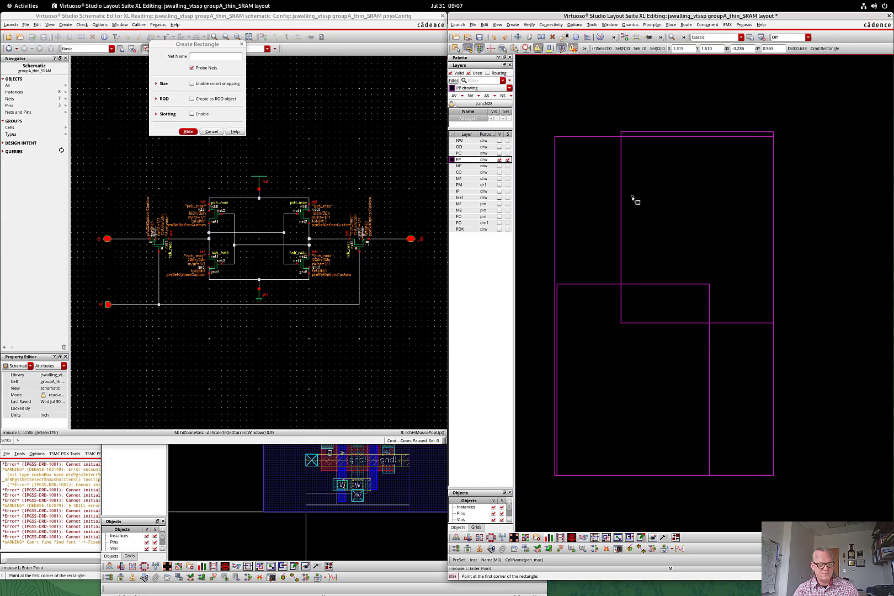
key(Escape)
- Stretch the new PP rectangle's upper and left edges to line up with the outer edges of the two PMOS implants
key(s)
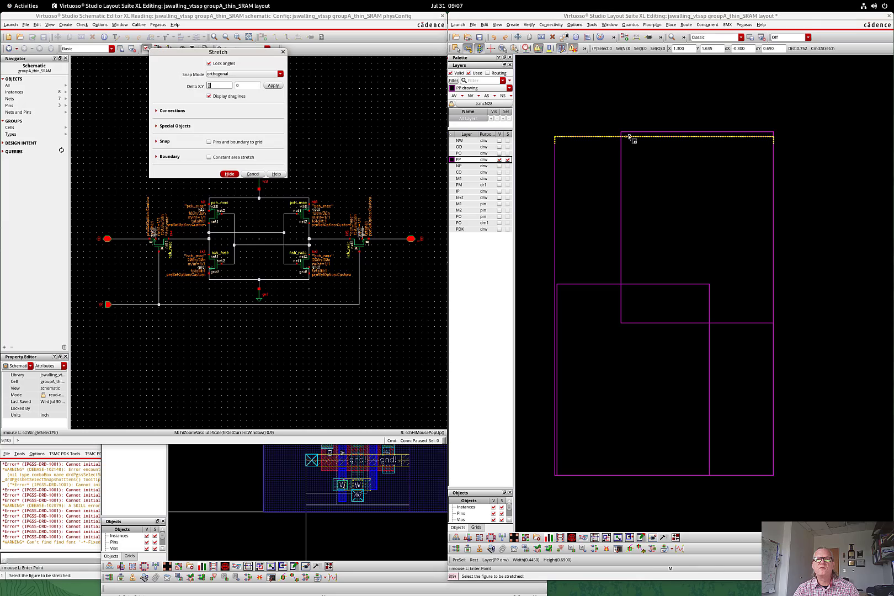
click(631, 137)
click(630, 132)
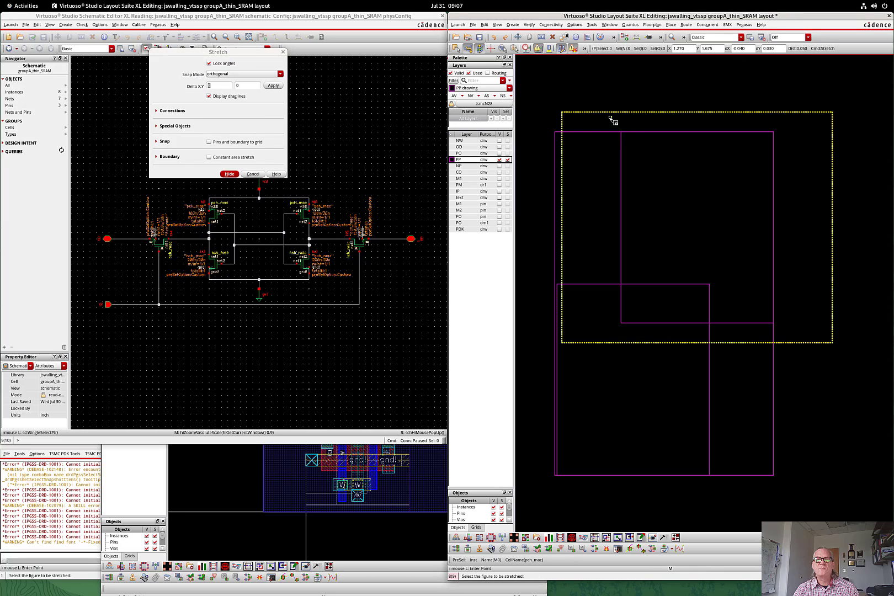
click(557, 226)
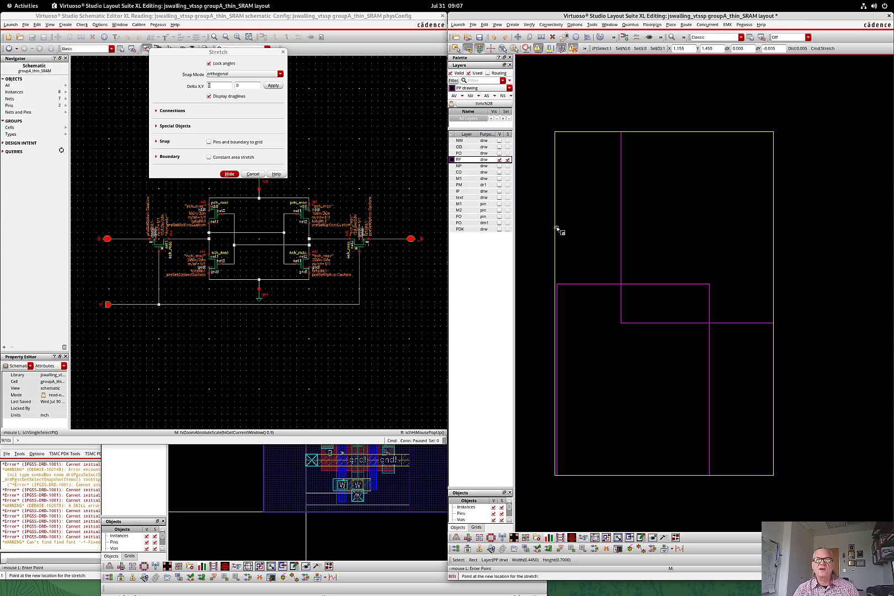
click(533, 234)
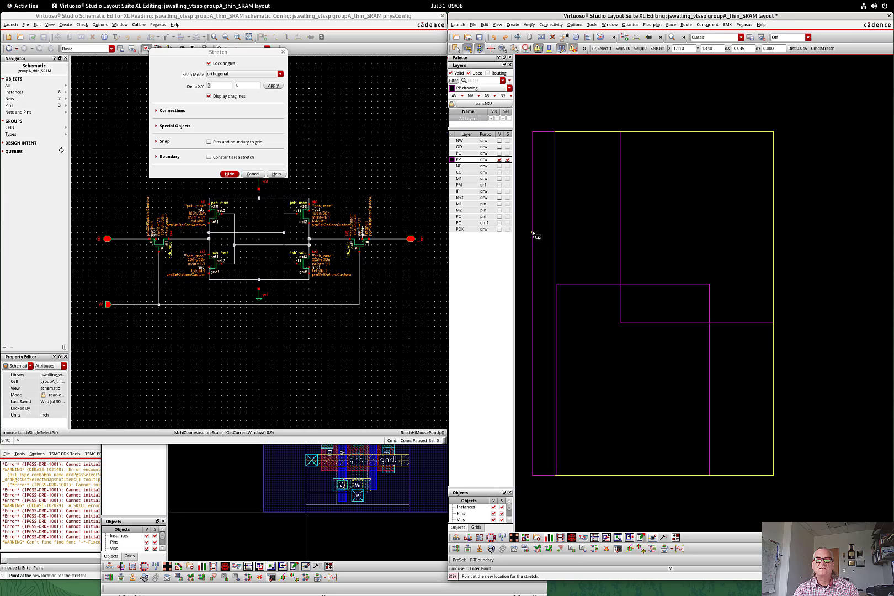
click(533, 307)
click(557, 308)
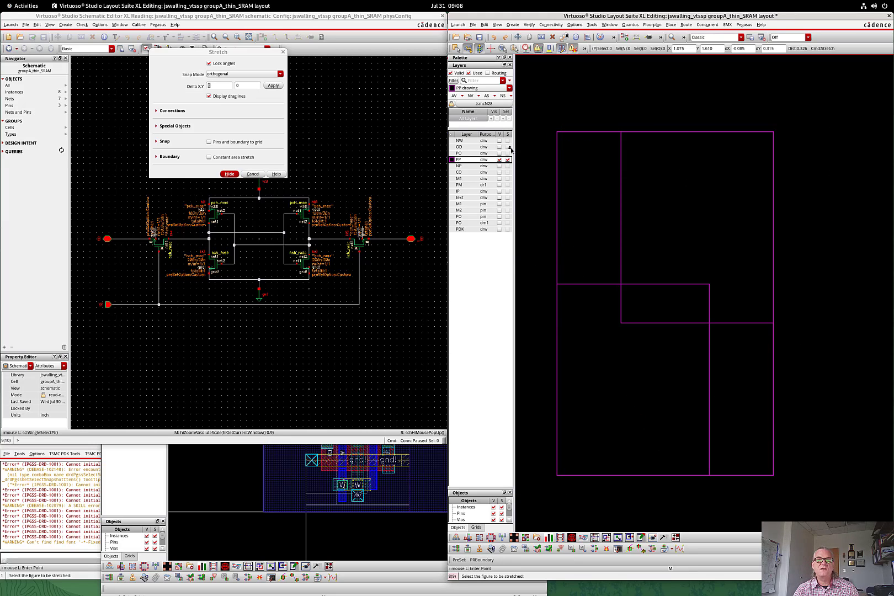
- Show the NP drawing layer and draw an NP rectangle covering both implants of the lower NMOS pair, up to the PP region
click(499, 167)
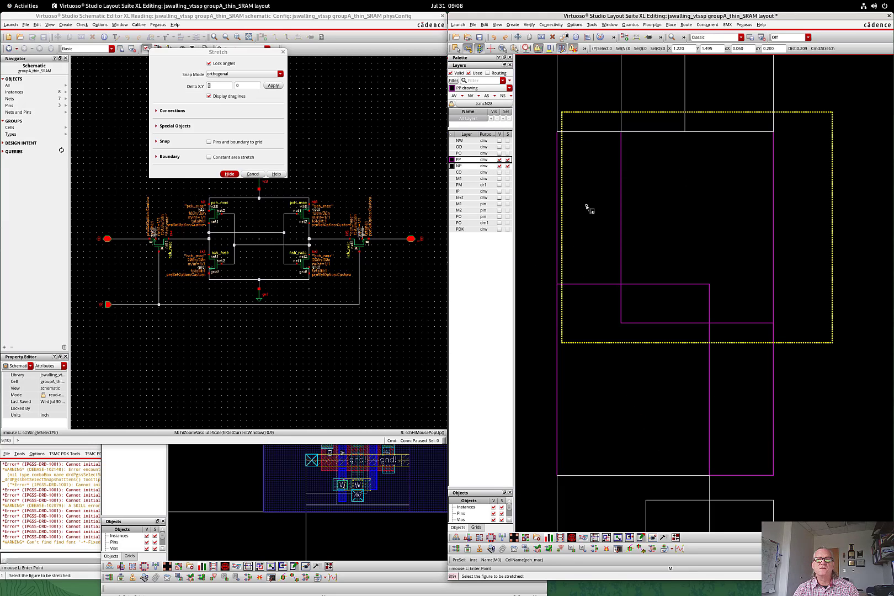
scroll(588, 206, down, 2)
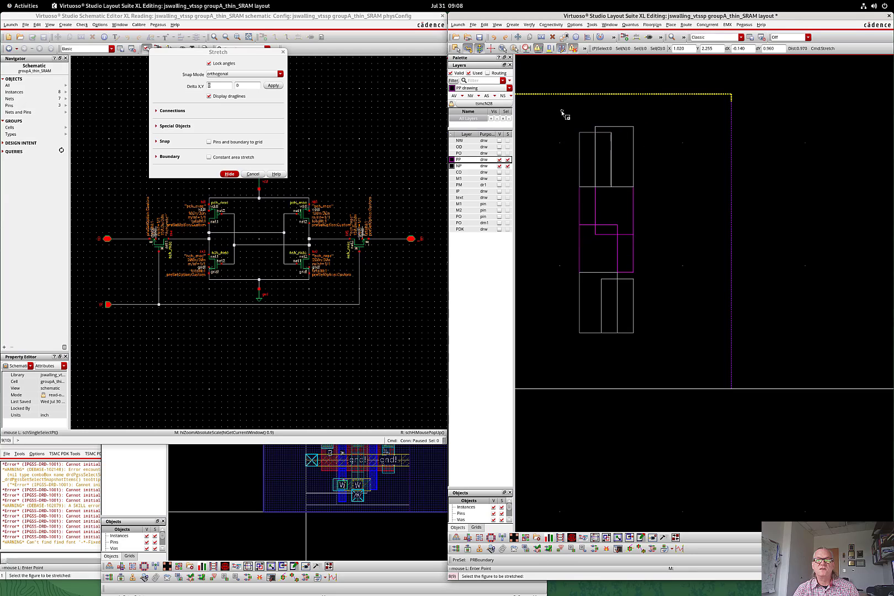
scroll(644, 359, up, 1)
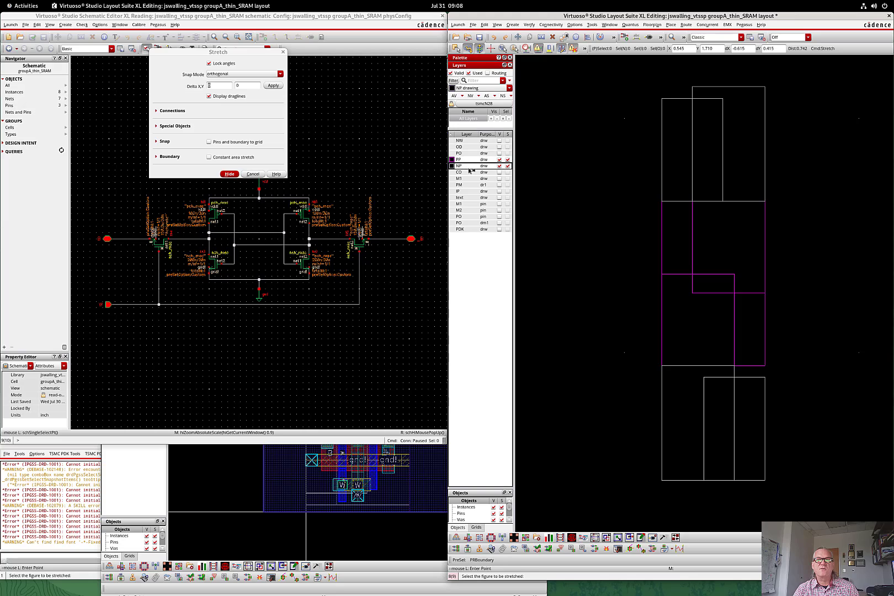
key(Escape)
key(r)
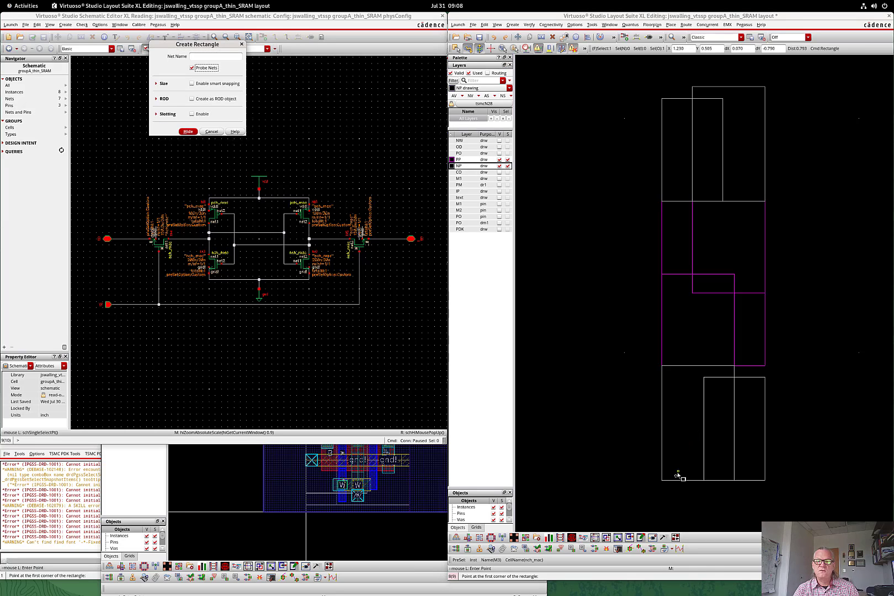
click(664, 482)
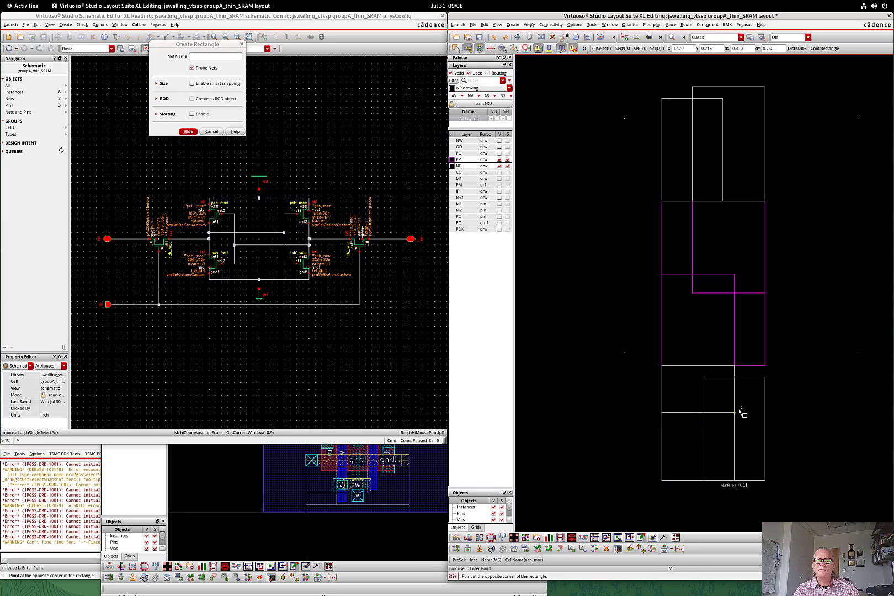
click(764, 365)
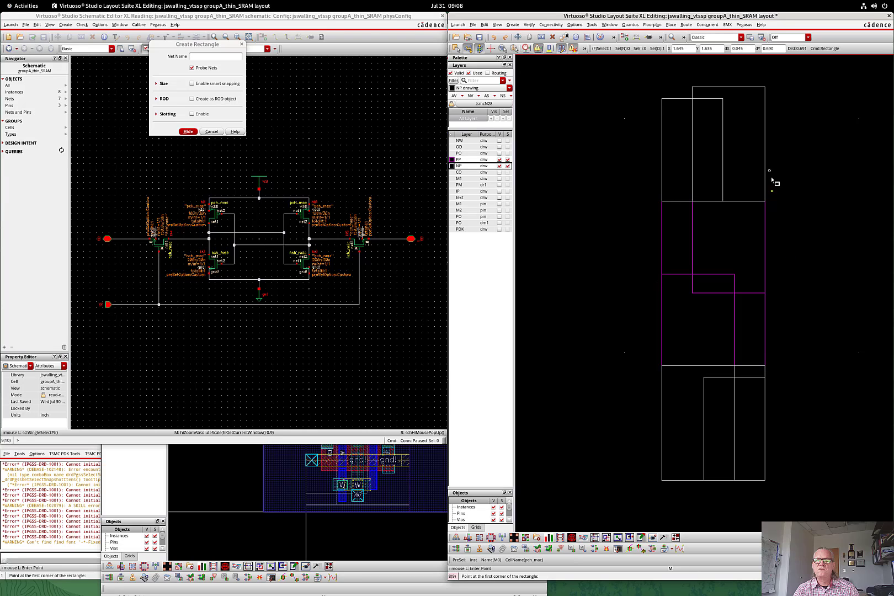
- Draw an NP rectangle covering both implants of the upper NMOS pair, down to the PP region
click(765, 86)
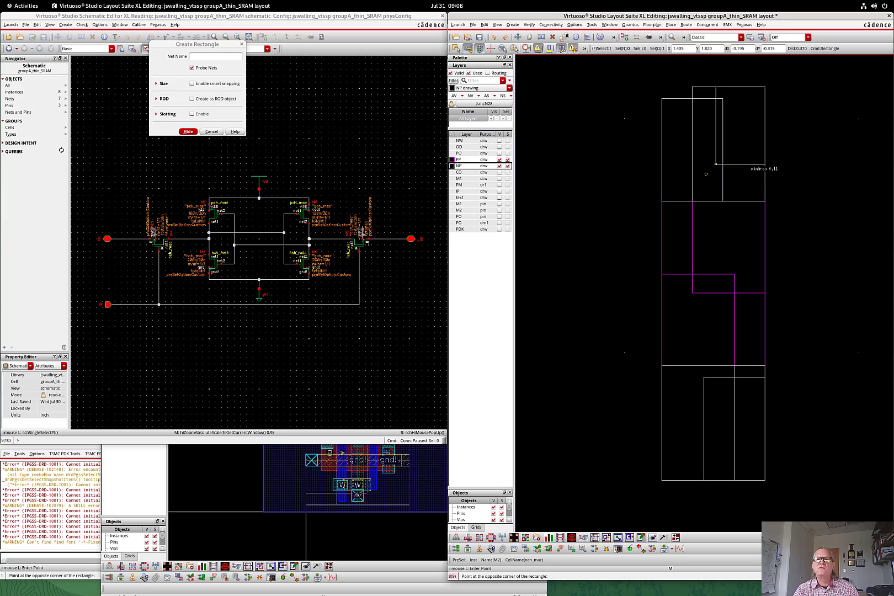
click(664, 203)
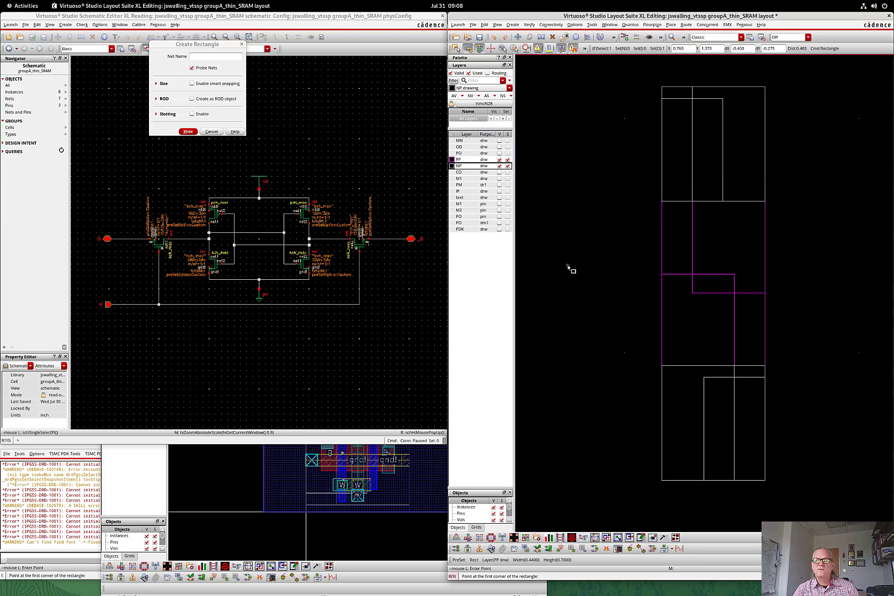
key(Escape)
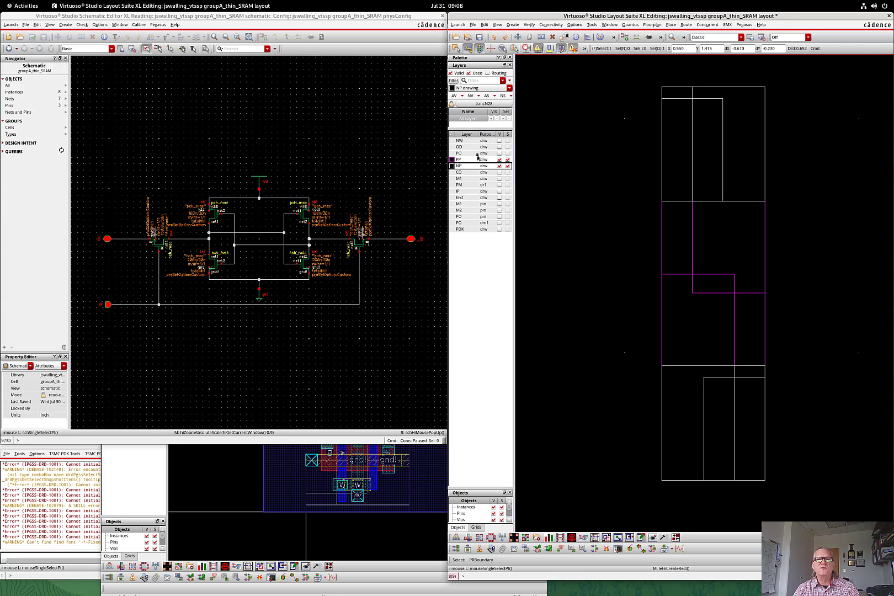
- Show the NW drawing layer and draw an NW rectangle on net vdd! enclosing both PMOS n-wells
click(500, 141)
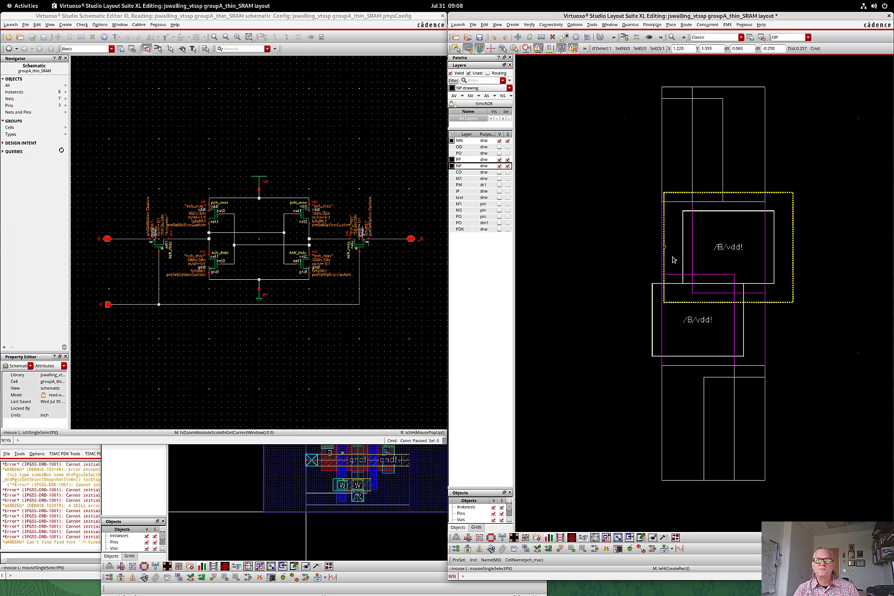
click(470, 143)
key(r)
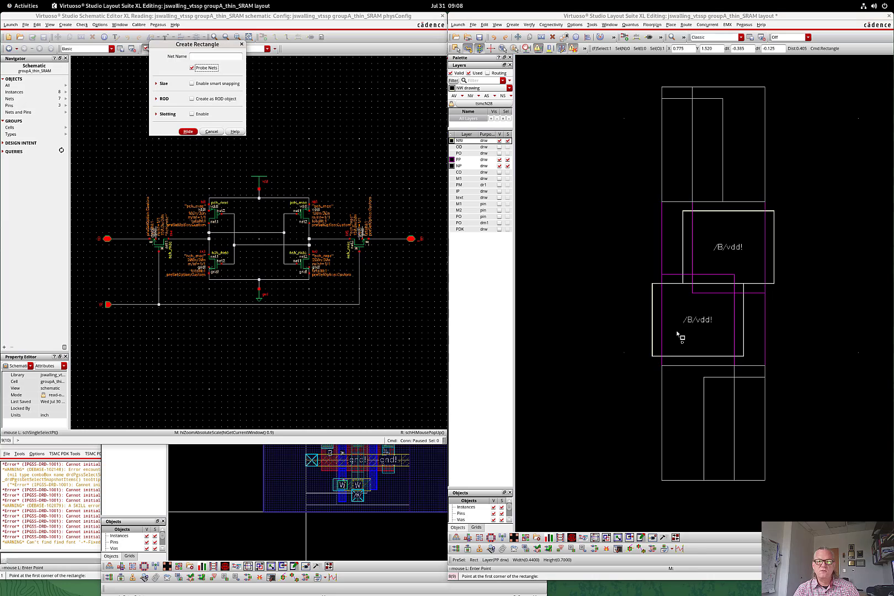
click(657, 356)
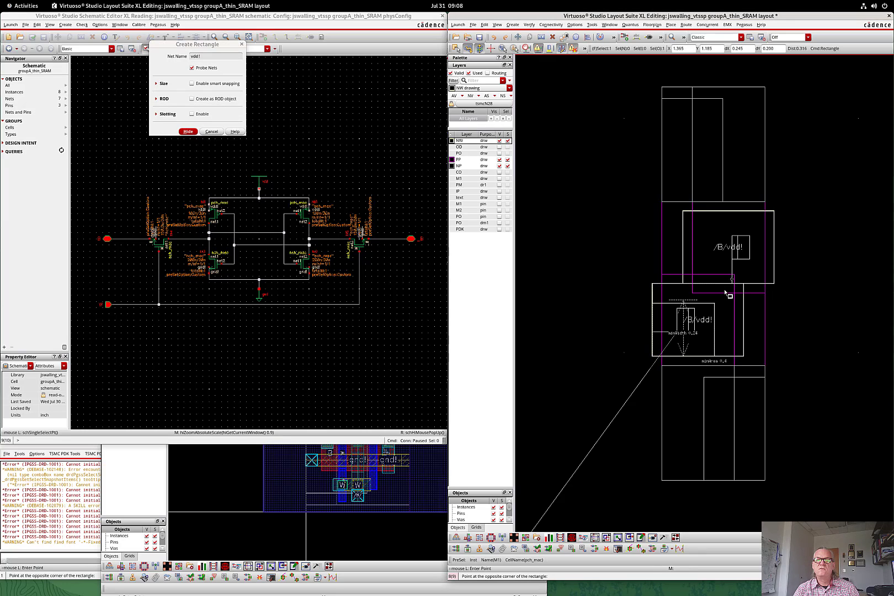
click(776, 213)
key(Escape)
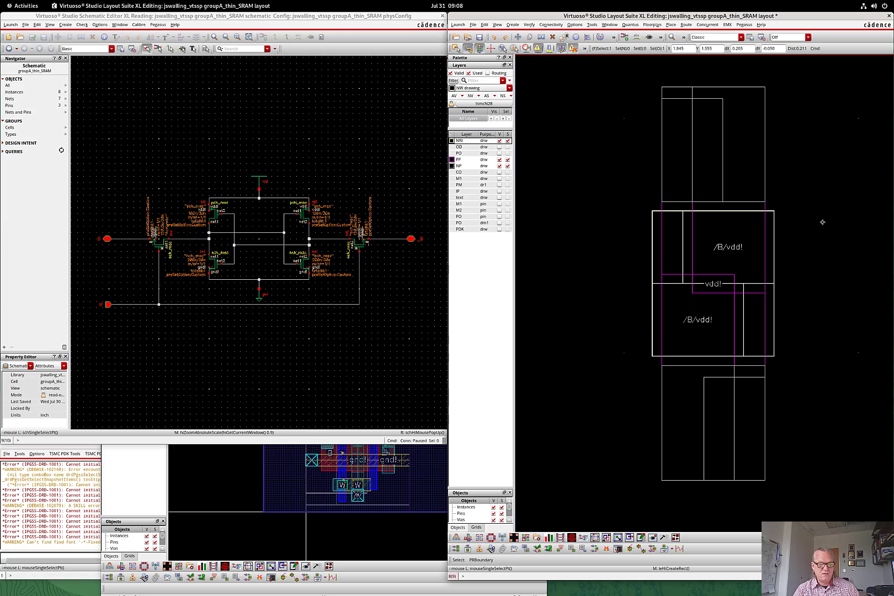
- Make all layers visible again except the PO dm1 layer
key(f)
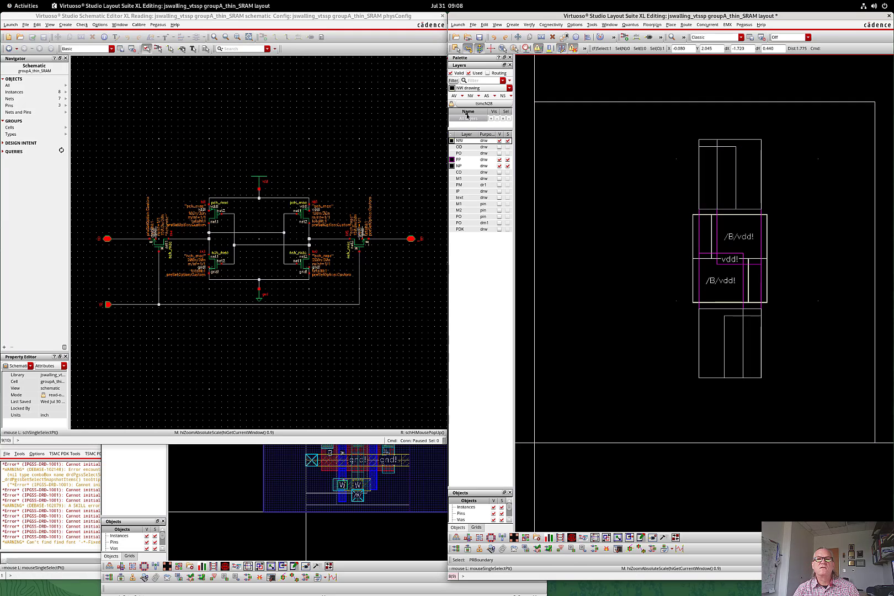
click(455, 96)
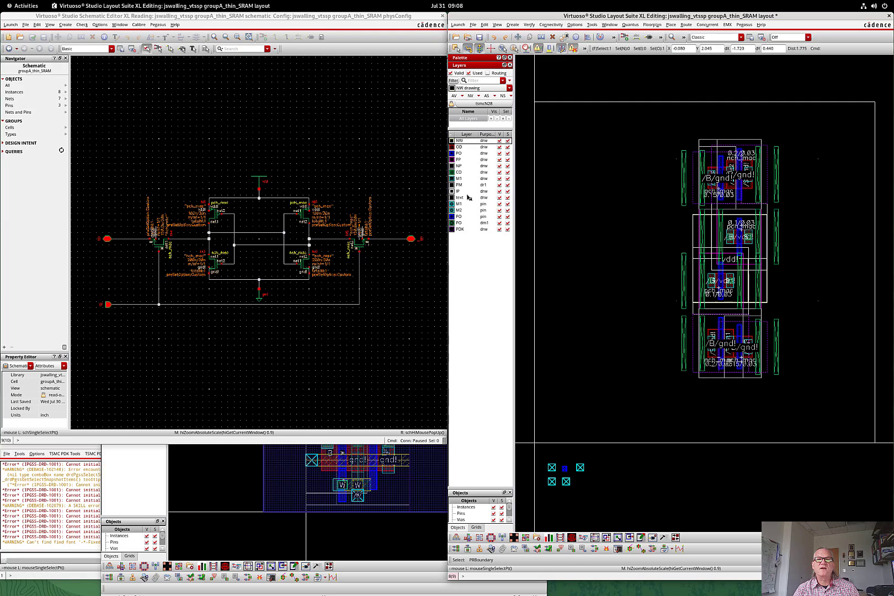
click(499, 223)
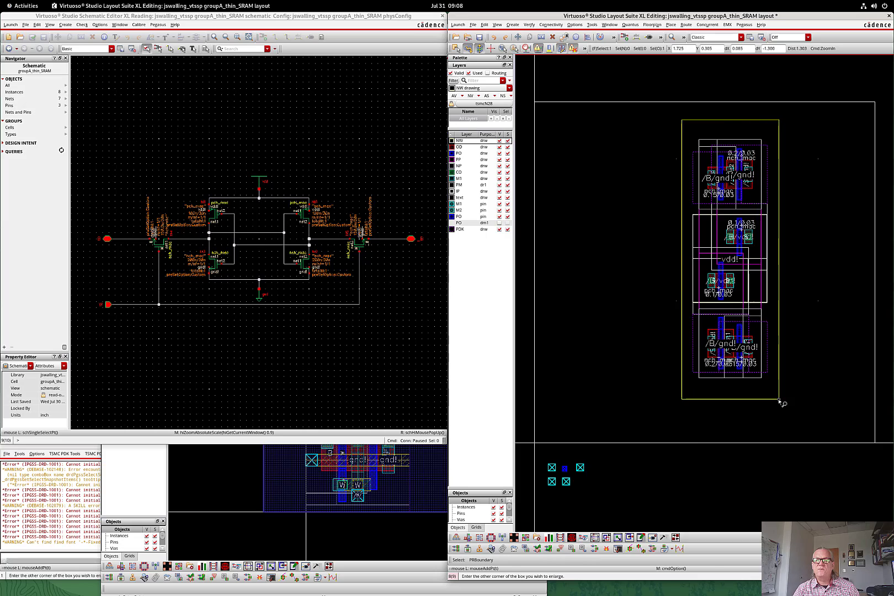
key(f)
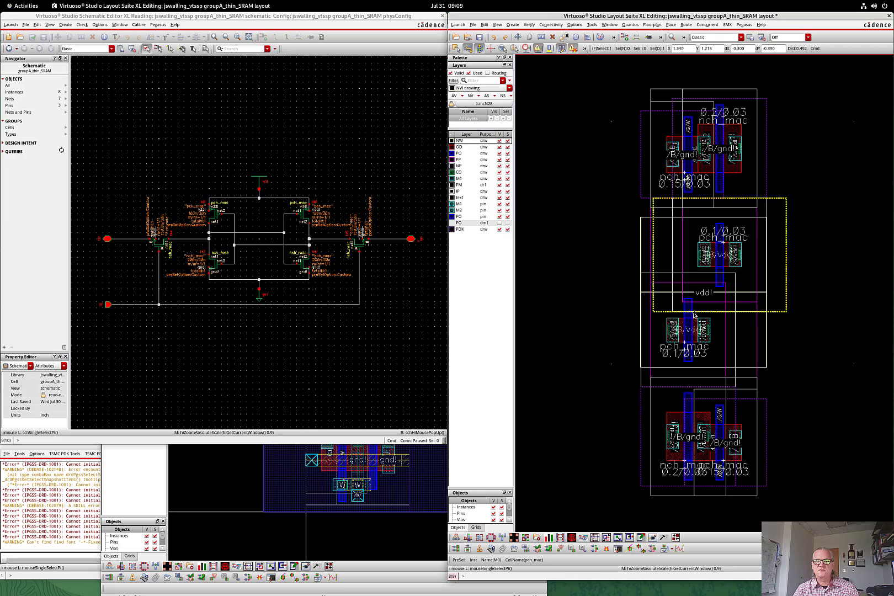
- Select the left inverter's PMOS and NMOS in the schematic to locate them in the layout
click(211, 218)
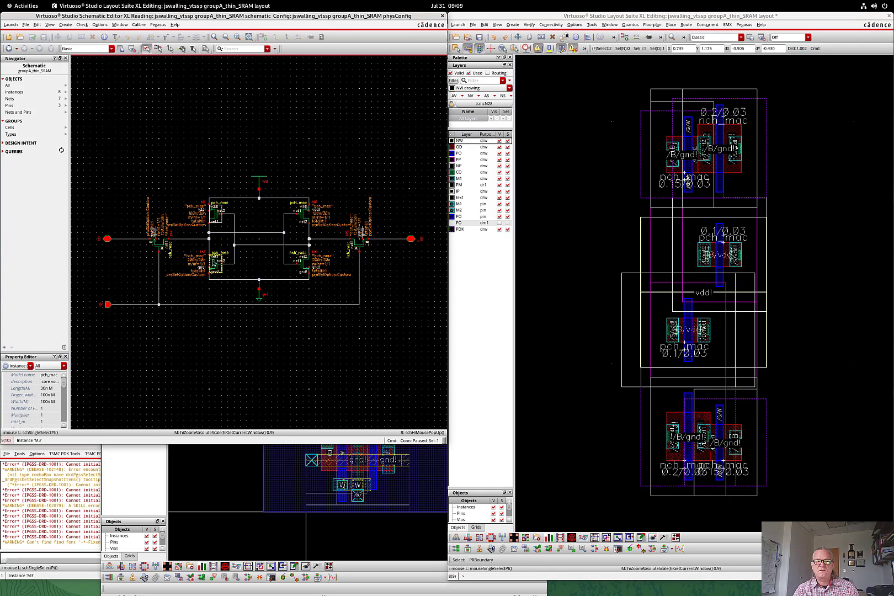
click(216, 268)
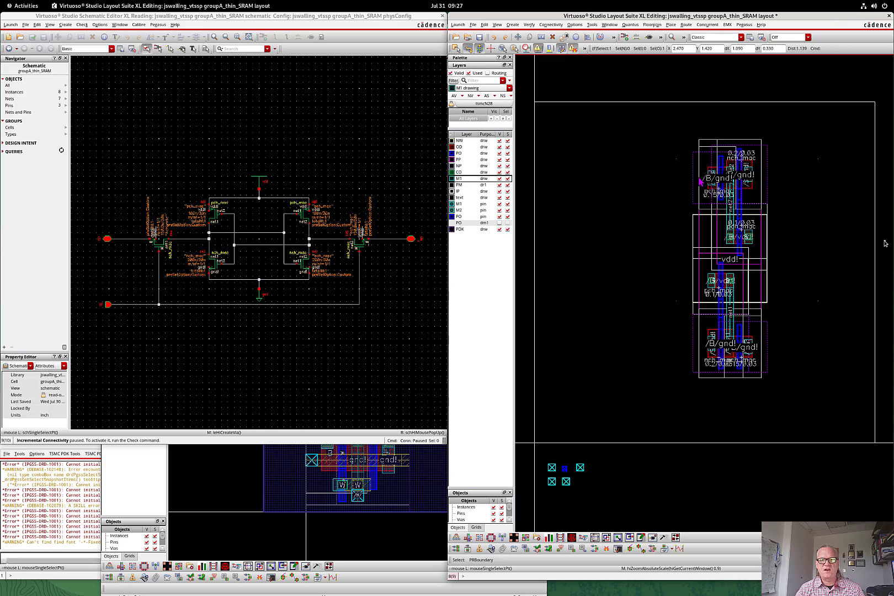
- Set up a single M2_M1 via whose M1 enclosures are 0.03 at top and bottom and 0 at the sides
right_drag(699, 176, 768, 337)
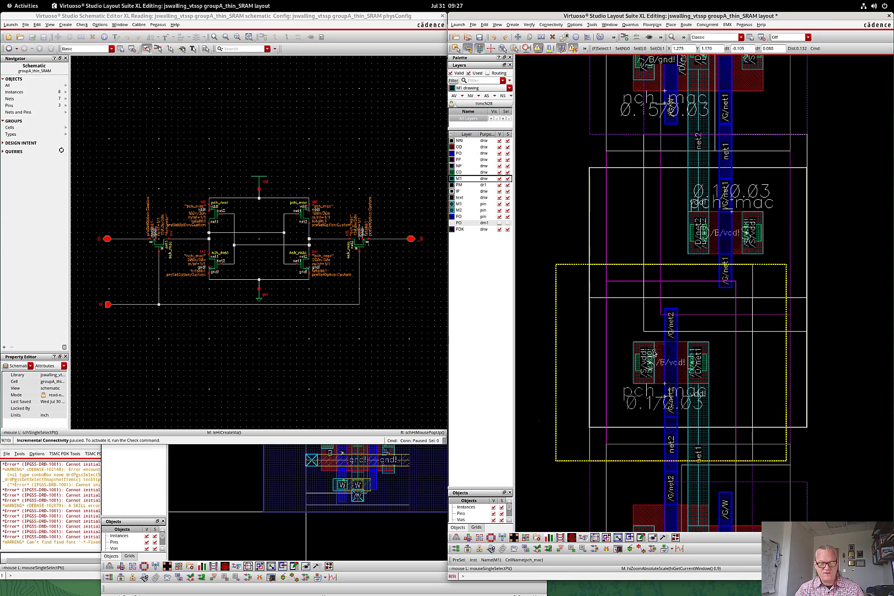
key(o)
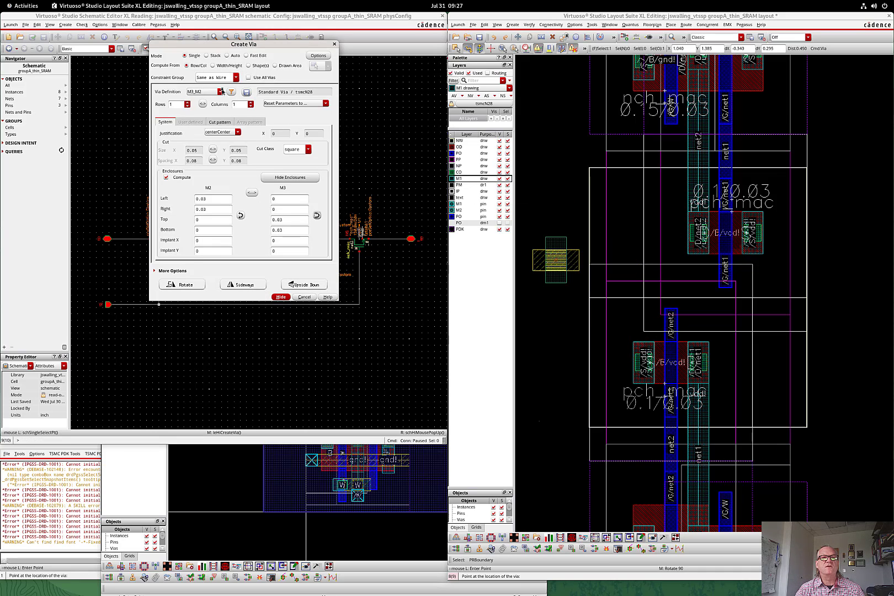
click(221, 92)
click(201, 110)
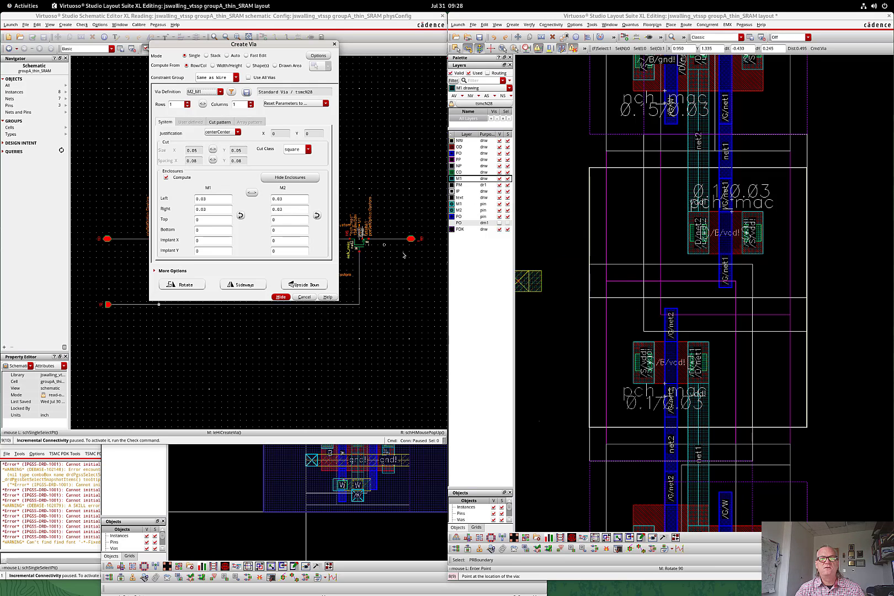
click(242, 216)
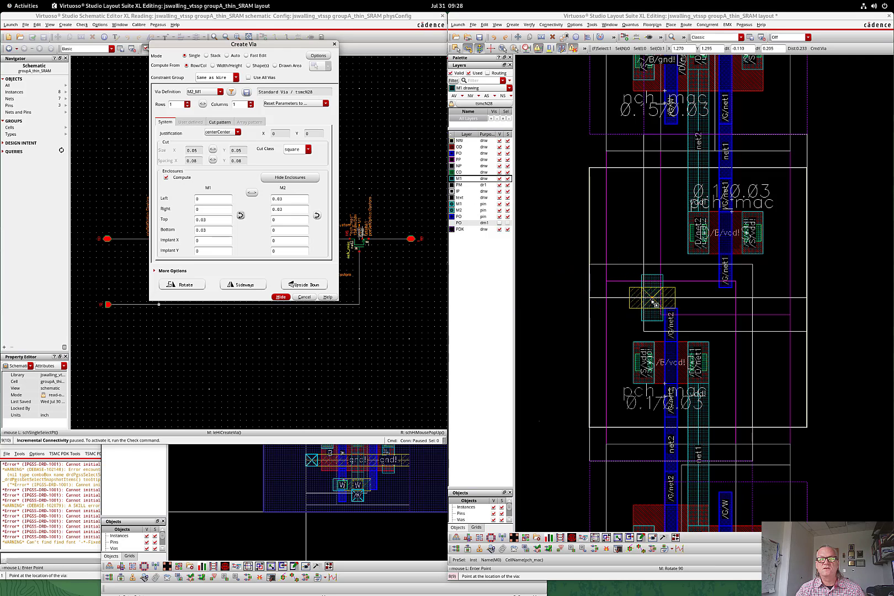
- Place two M2_M1 vias on the horizontal line between the PMOS devices, each in line with one PMOS vdd! source
scroll(640, 301, up, 3)
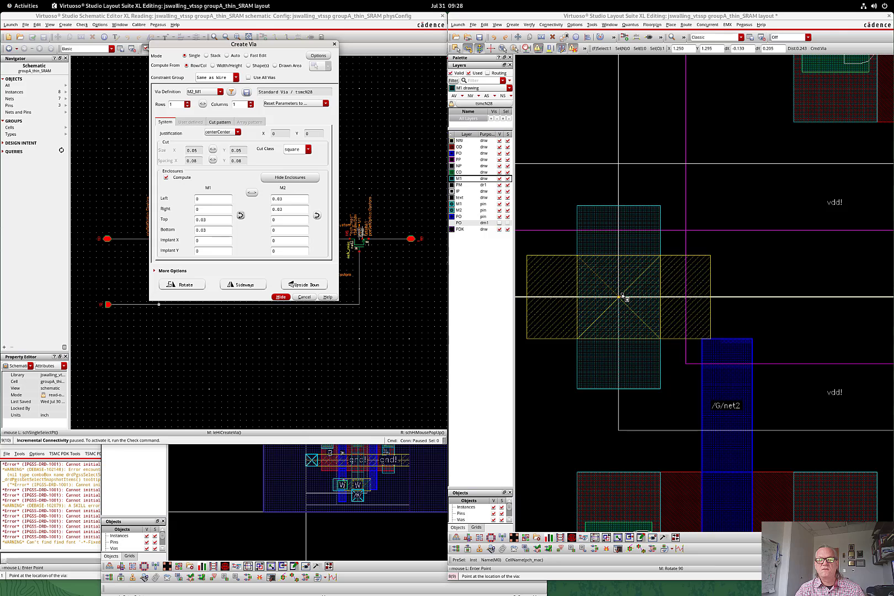
scroll(645, 299, down, 5)
scroll(707, 312, up, 3)
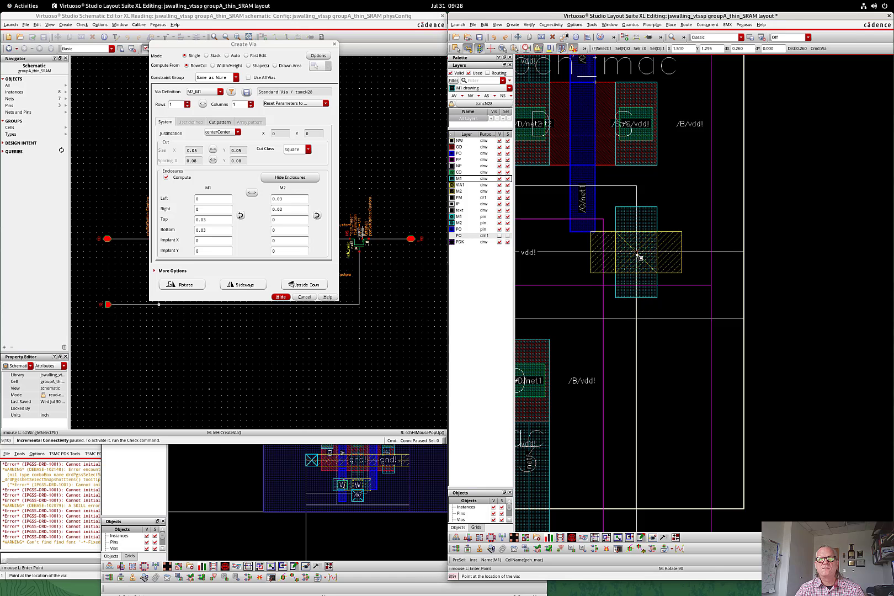
click(639, 257)
scroll(647, 307, down, 2)
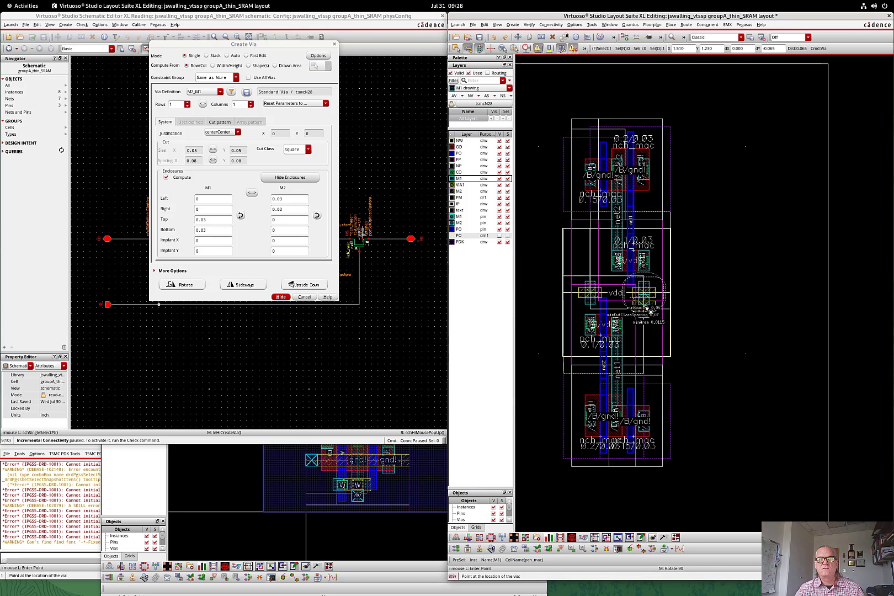
key(Escape)
- Connect each PMOS vdd! source to its via with a vertical 0.05-wide M1 wire
right_drag(572, 237, 679, 339)
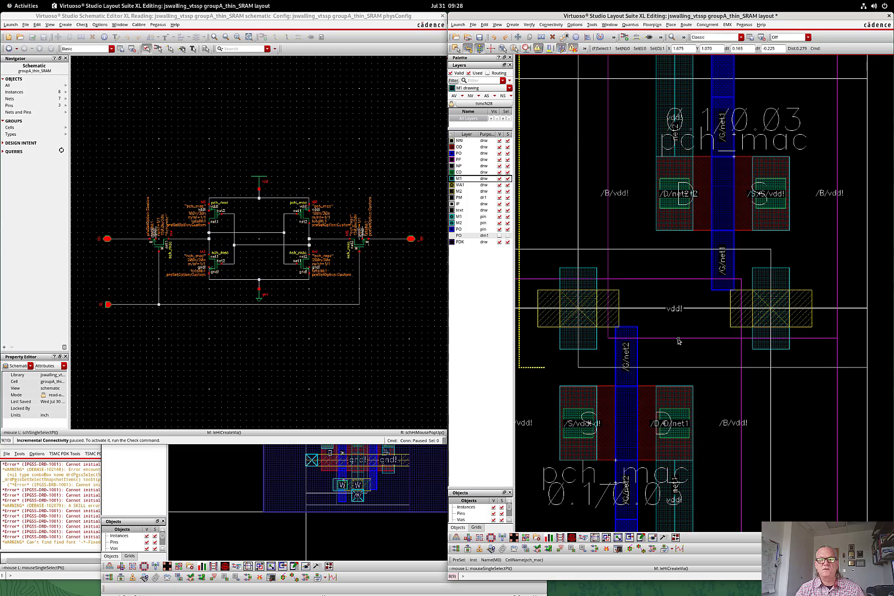
key(p)
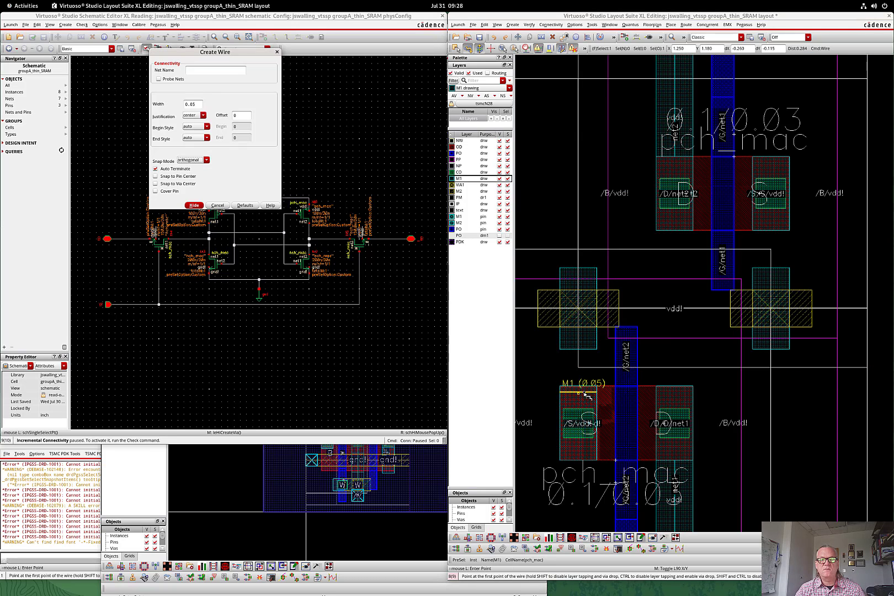
click(583, 414)
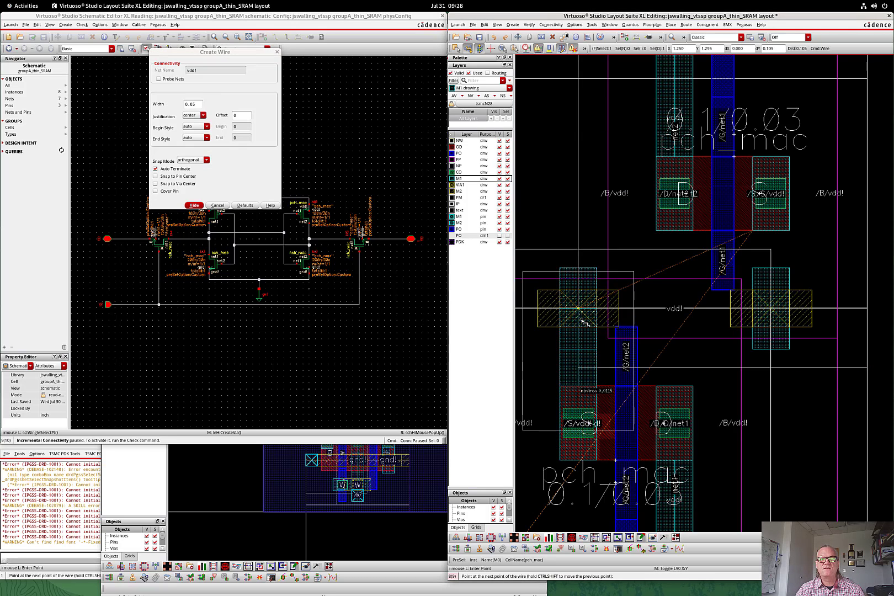
click(582, 320)
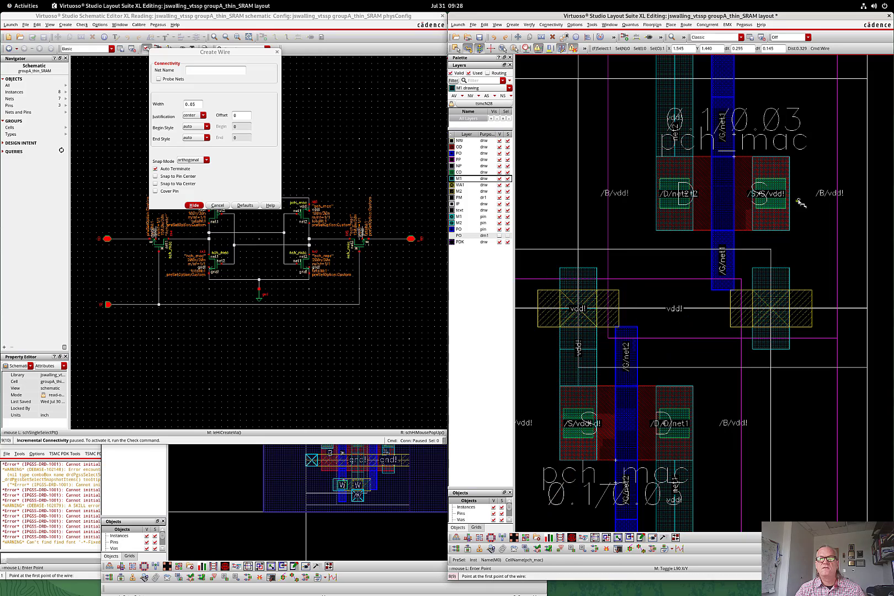
click(773, 212)
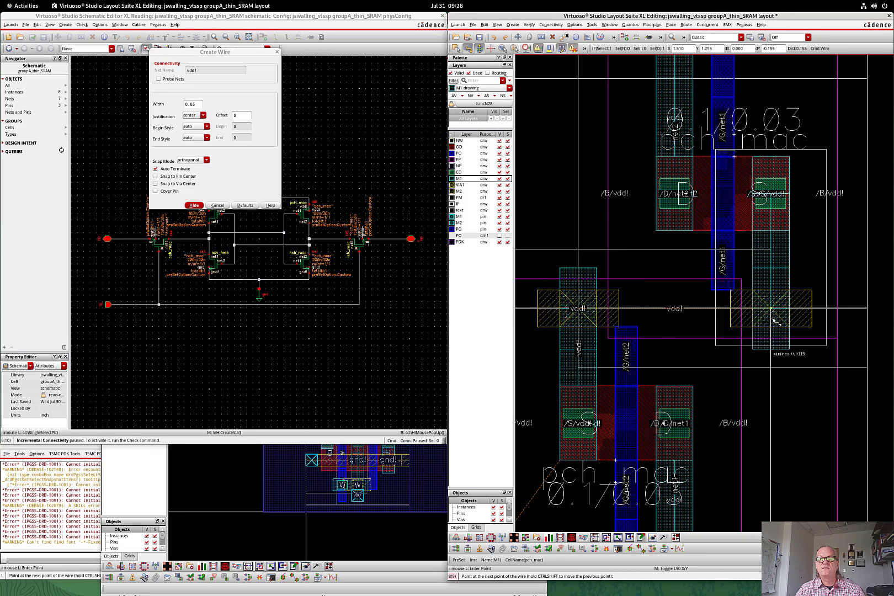
click(775, 319)
key(Escape)
click(791, 336)
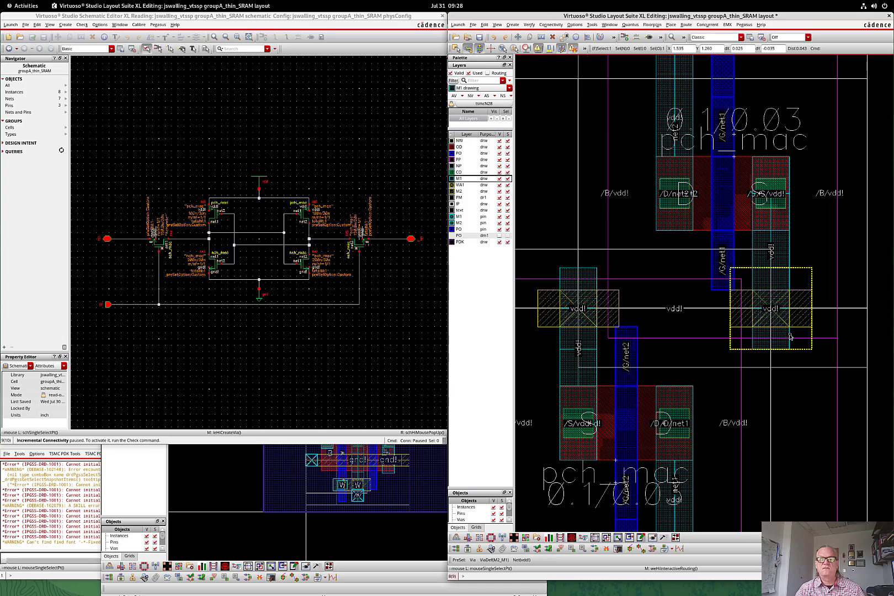
key(ctrl+d)
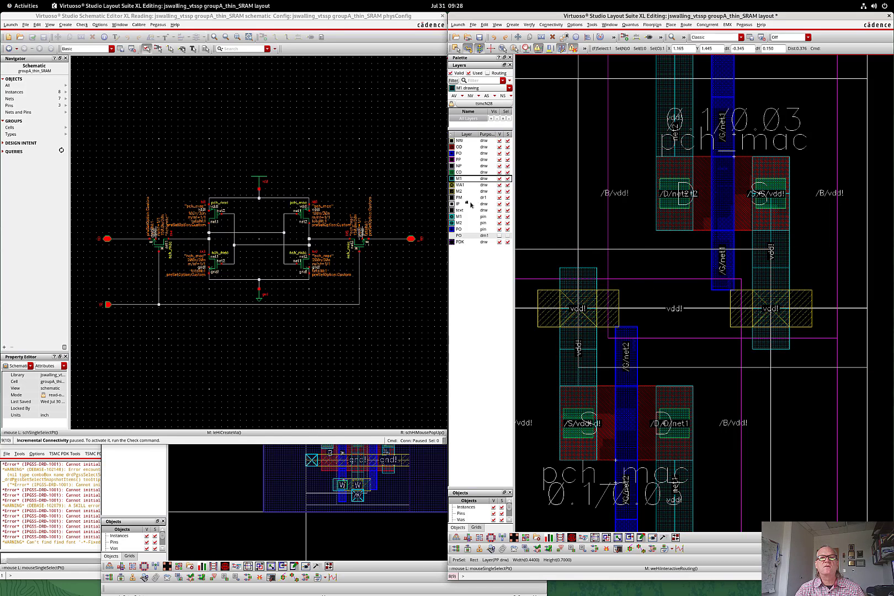
- Draw a 0.05-wide horizontal M2 wire about 0.52 long through both vdd! vias, spanning the n-well from edge to edge
click(465, 191)
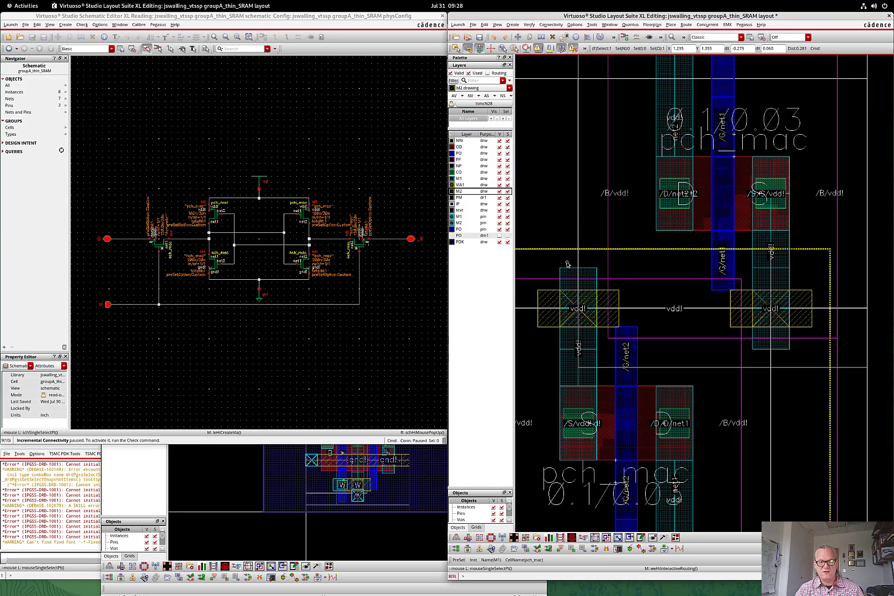
key(Left)
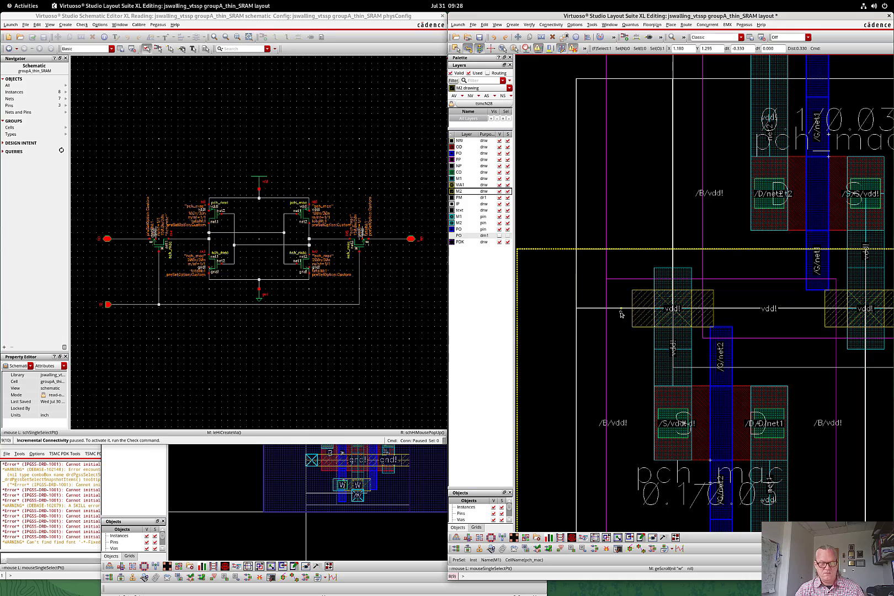
key(p)
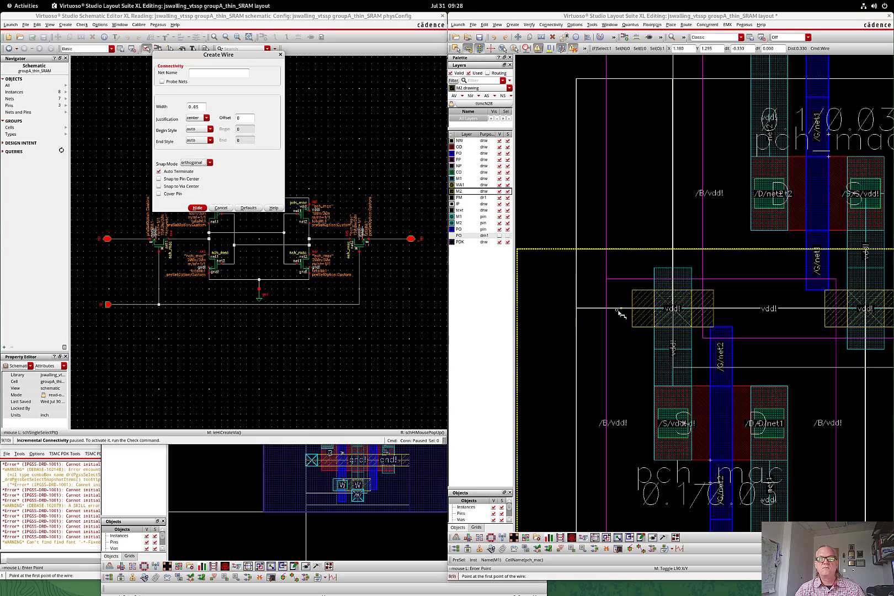
click(577, 308)
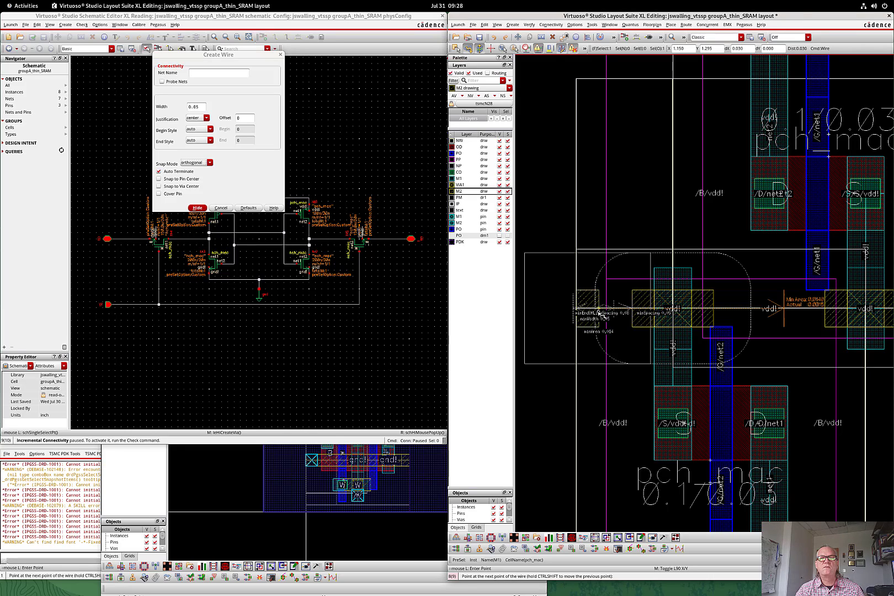
ctrl+scroll(686, 314, down, 1)
ctrl+scroll(799, 309, up, 1)
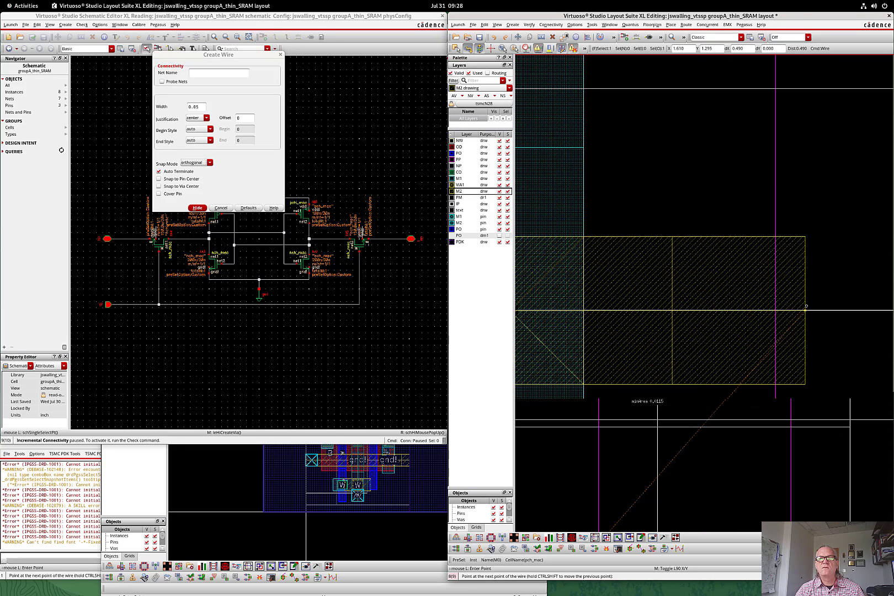
ctrl+scroll(800, 309, up, 1)
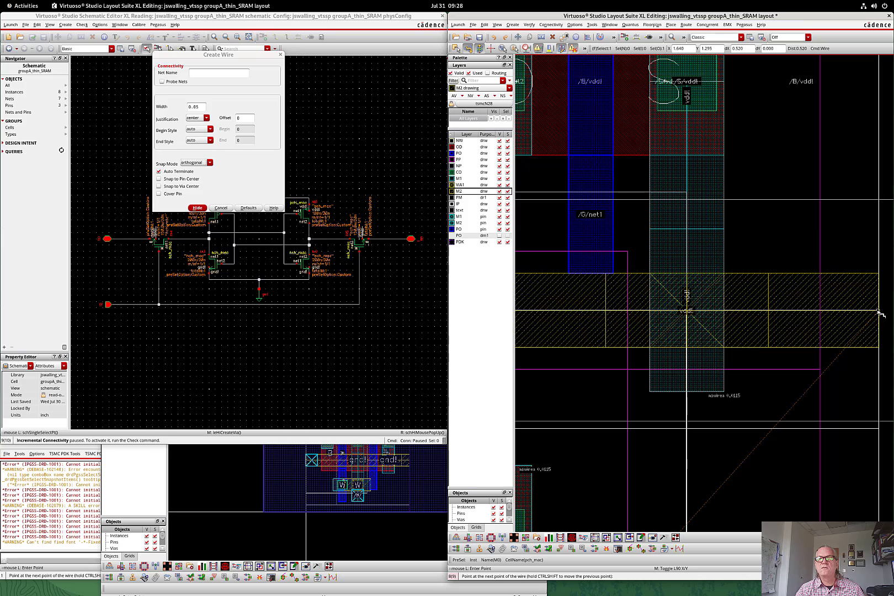
ctrl+scroll(845, 303, down, 2)
key(Escape)
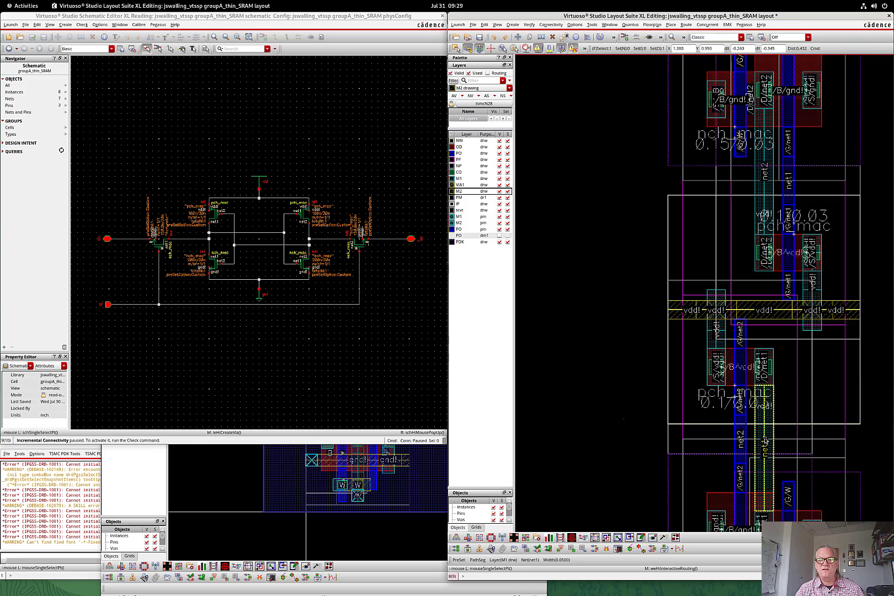
- Place an M2_M1 via directly below the gnd! source of the lower 0.2/0.03 NMOS, touching its M1
key(shift+z)
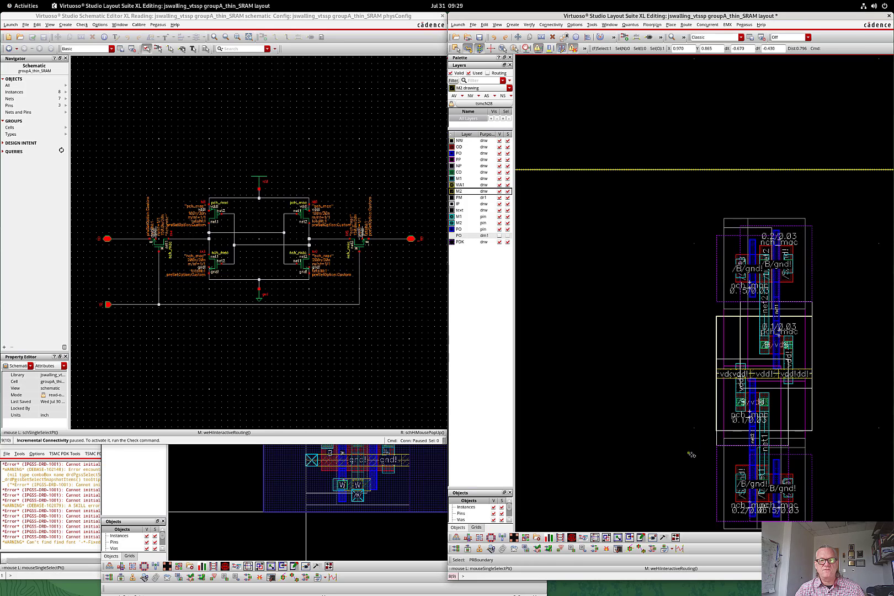
right_drag(713, 458, 809, 531)
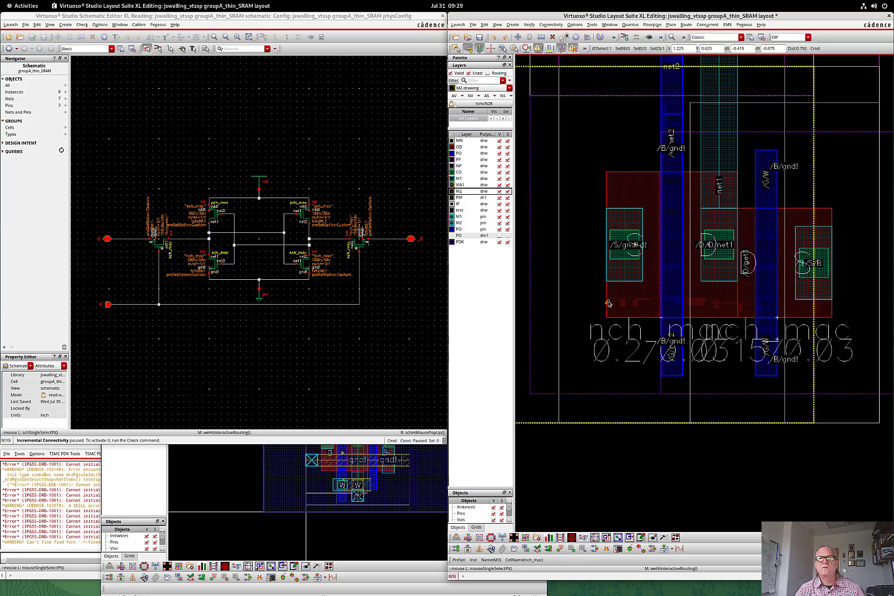
key(o)
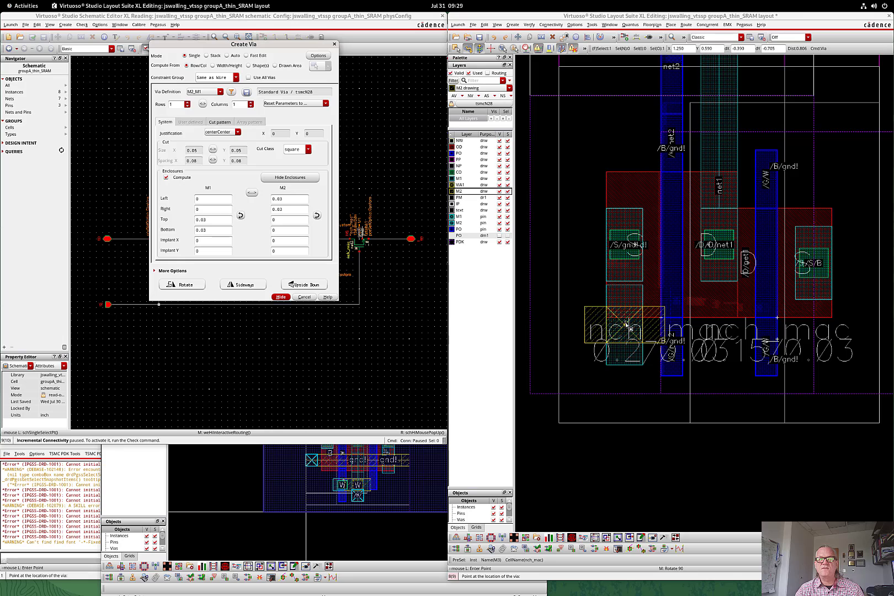
click(628, 324)
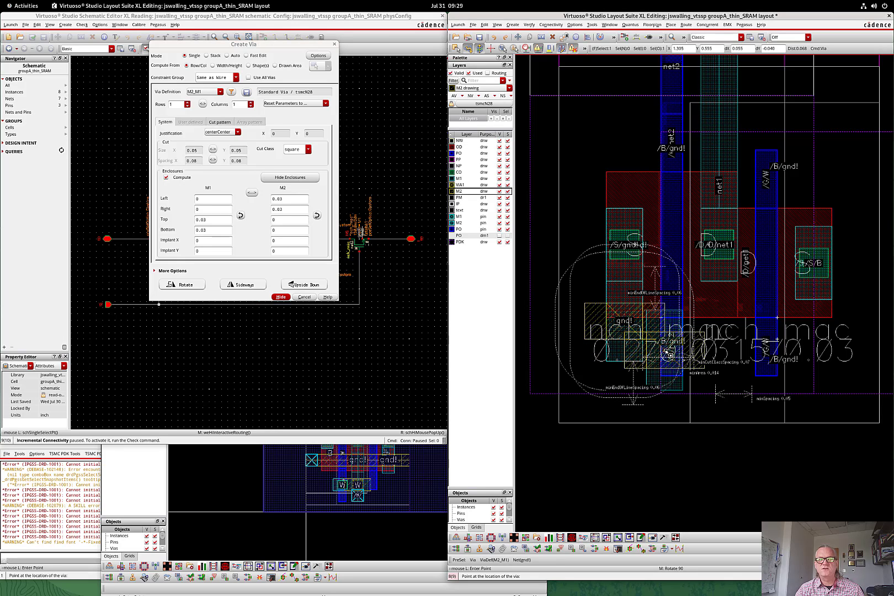
key(Escape)
- Copy the horizontal M2 vdd! wire segments down onto the via at the lower NMOS gnd! source to form the lower rail
scroll(662, 346, down, 2)
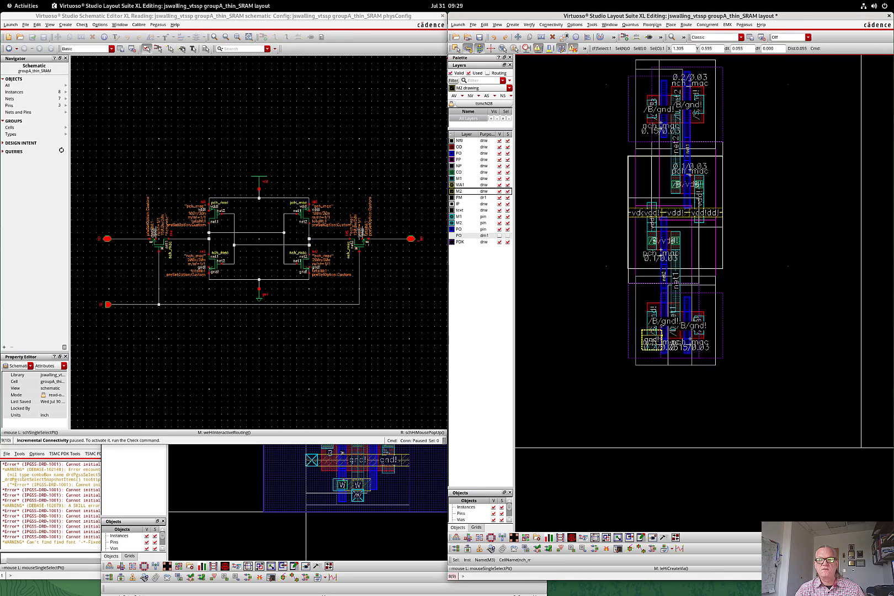
scroll(666, 276, up, 1)
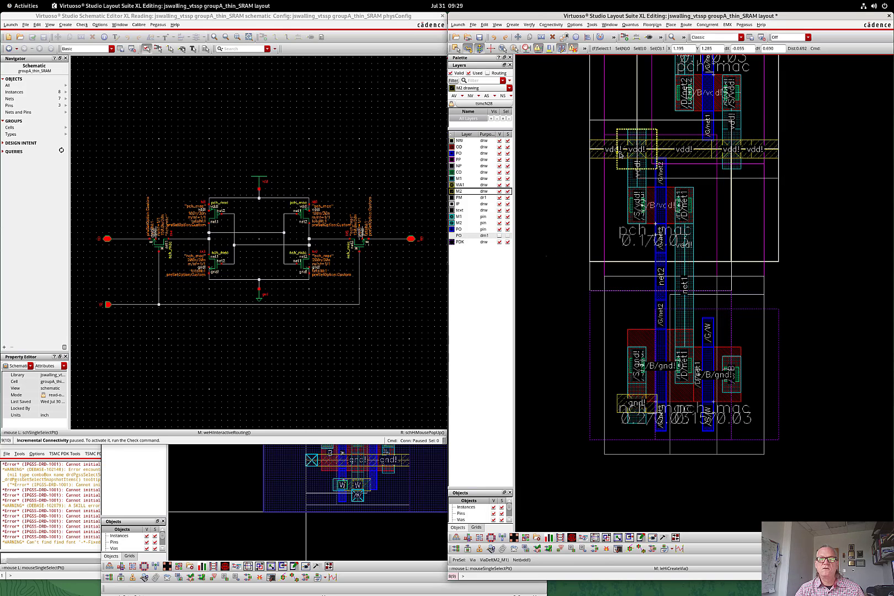
click(625, 150)
key(c)
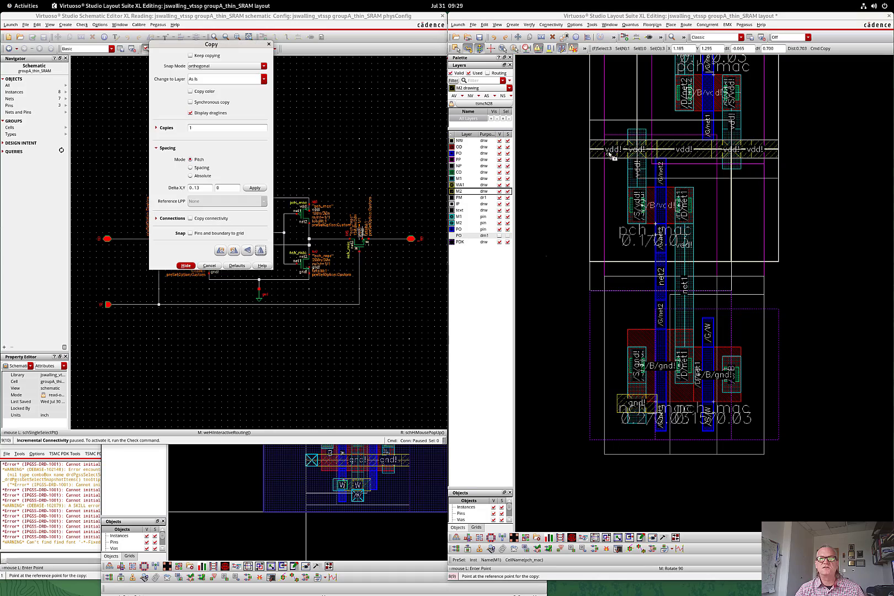
right_drag(602, 380, 662, 451)
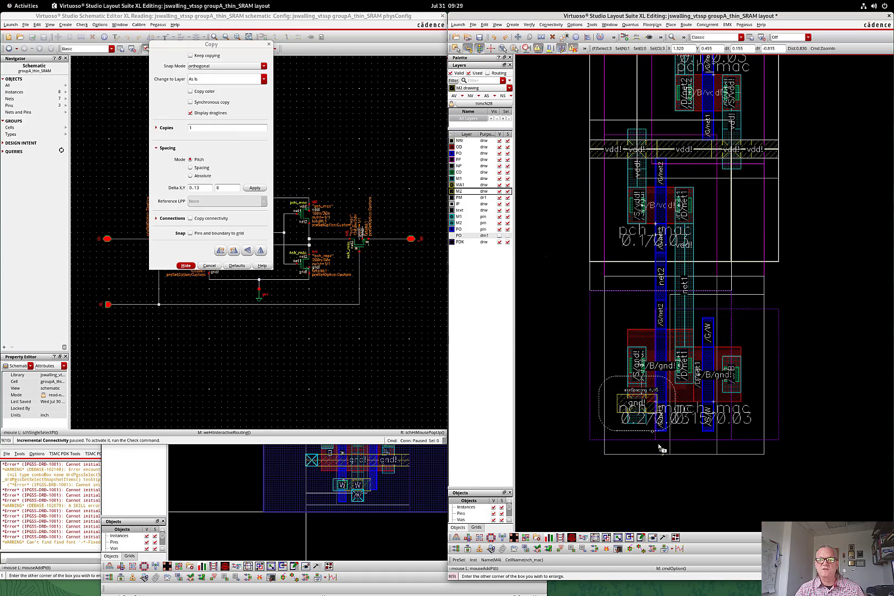
click(610, 274)
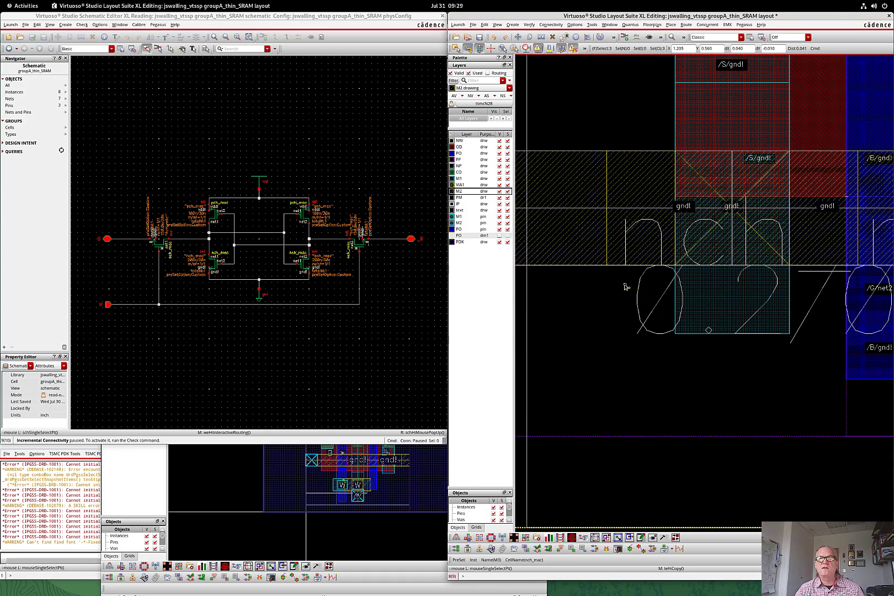
- Place an M2_M1 via directly above the gnd! source of the upper 0.2/0.03 NMOS, touching its M1
scroll(626, 285, down, 6)
scroll(674, 250, down, 6)
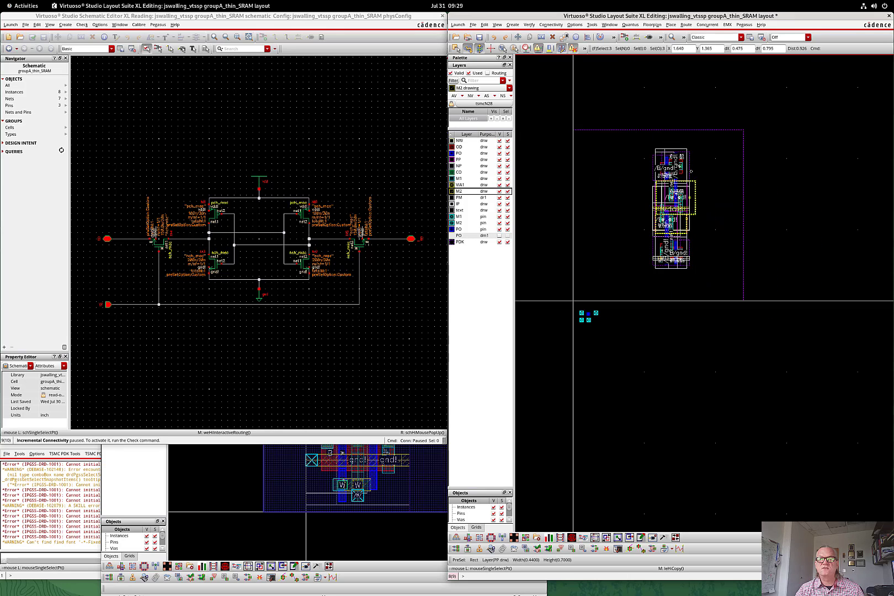
right_drag(667, 134, 694, 214)
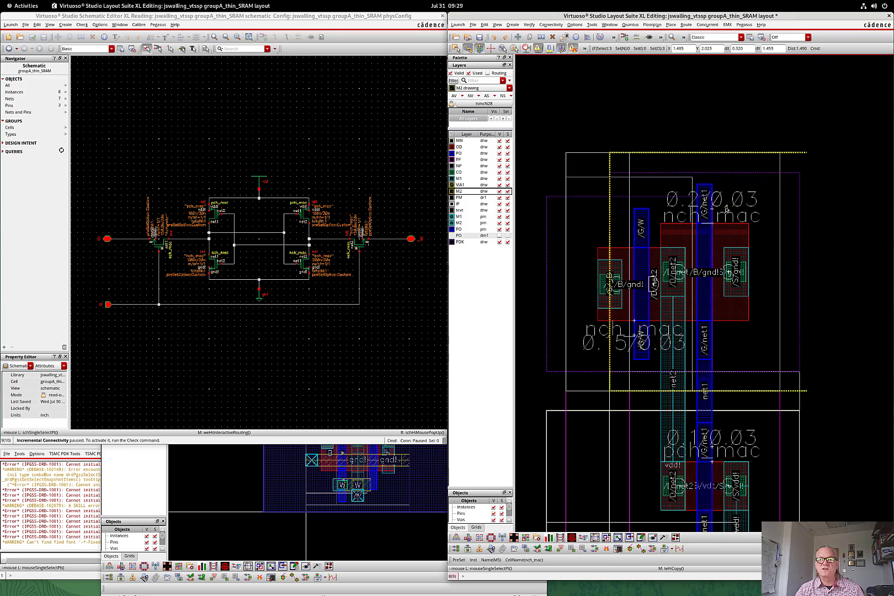
key(o)
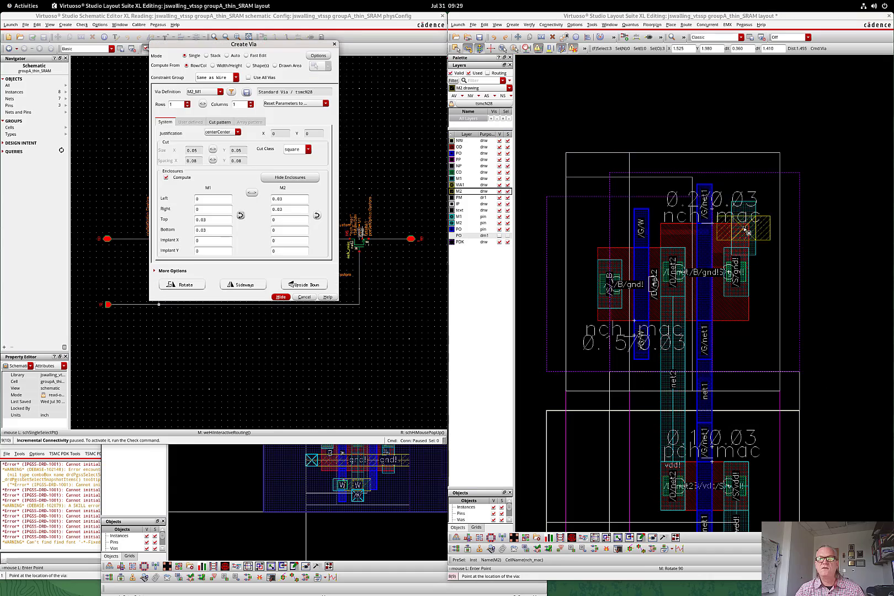
scroll(730, 223, up, 4)
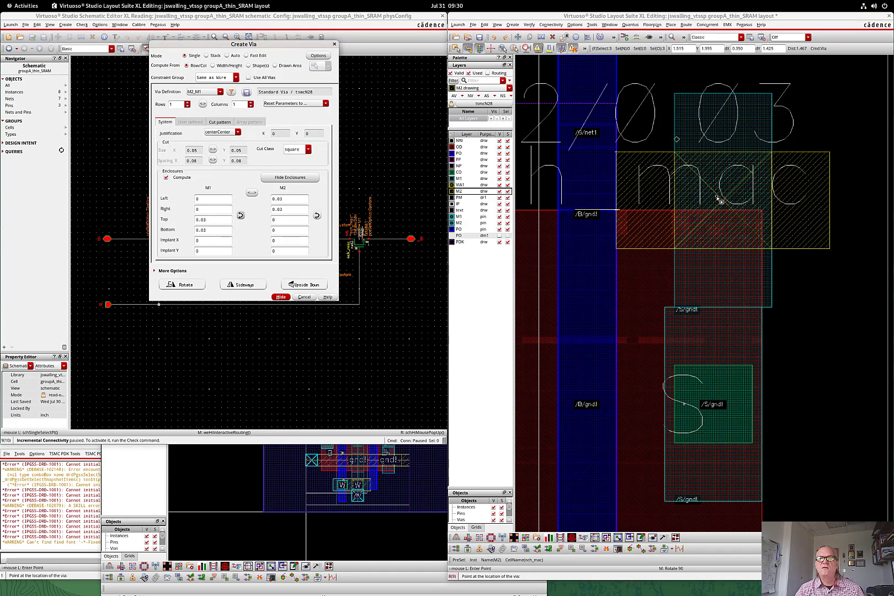
scroll(724, 208, down, 4)
key(Escape)
key(f)
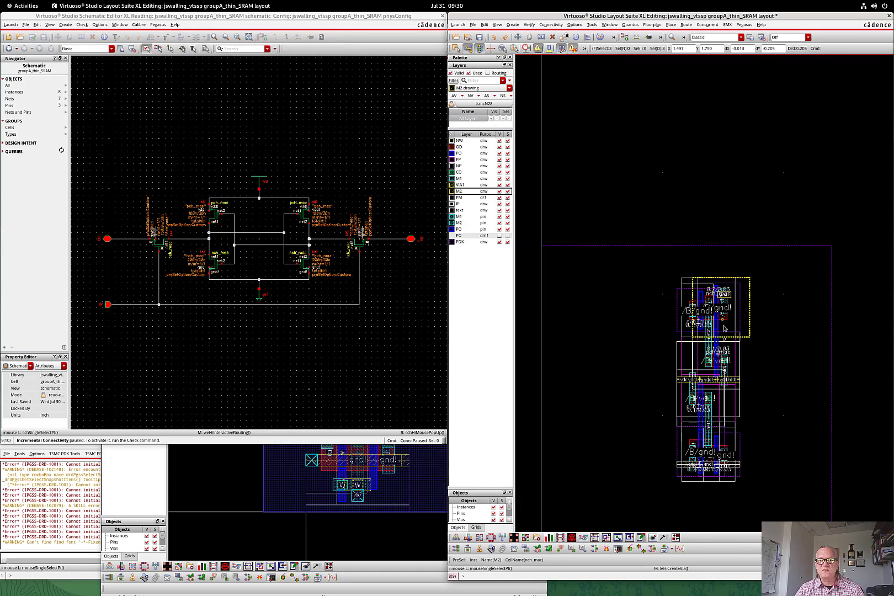
- Copy the lower M2 gnd! rail straight up onto the via at the upper 0.2/0.03 NMOS source
scroll(751, 493, up, 4)
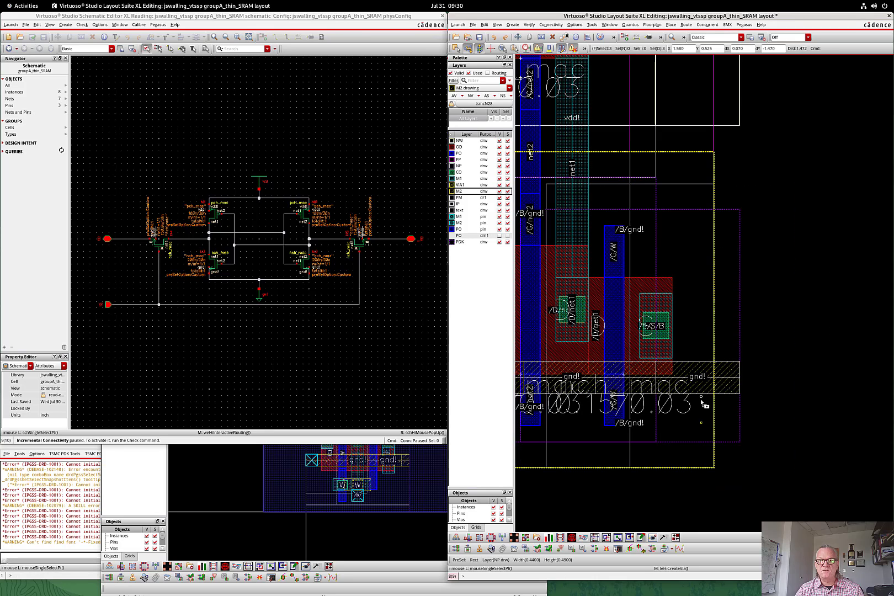
key(c)
click(701, 387)
scroll(702, 314, down, 4)
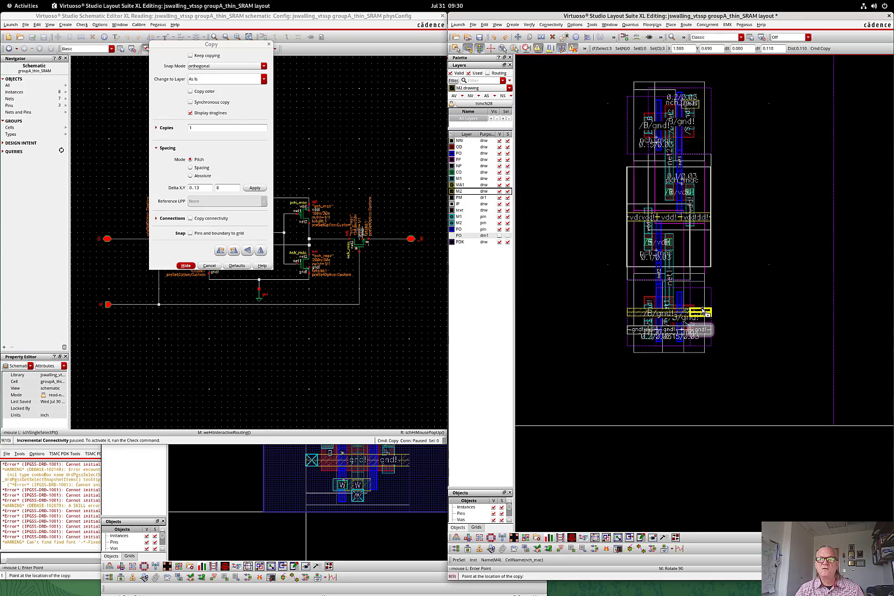
scroll(731, 203, up, 4)
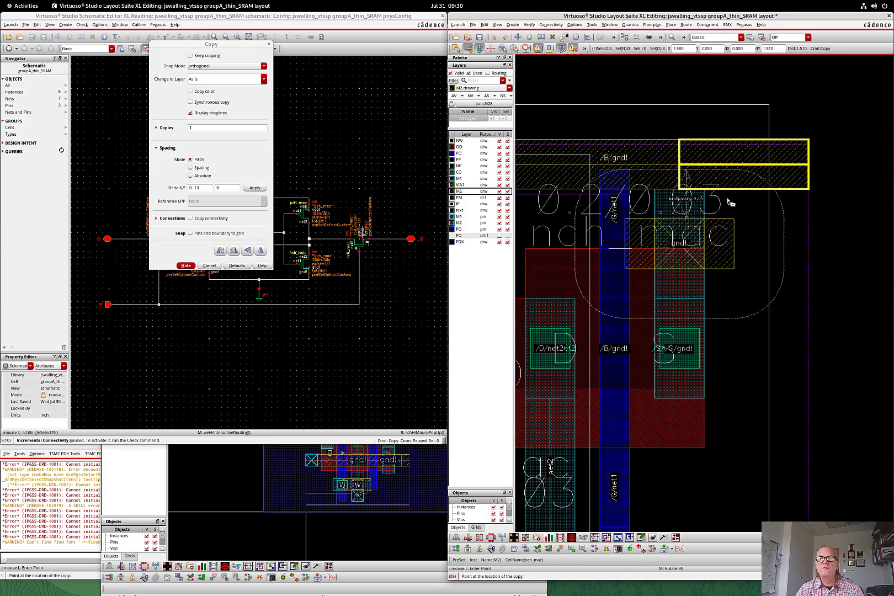
click(732, 264)
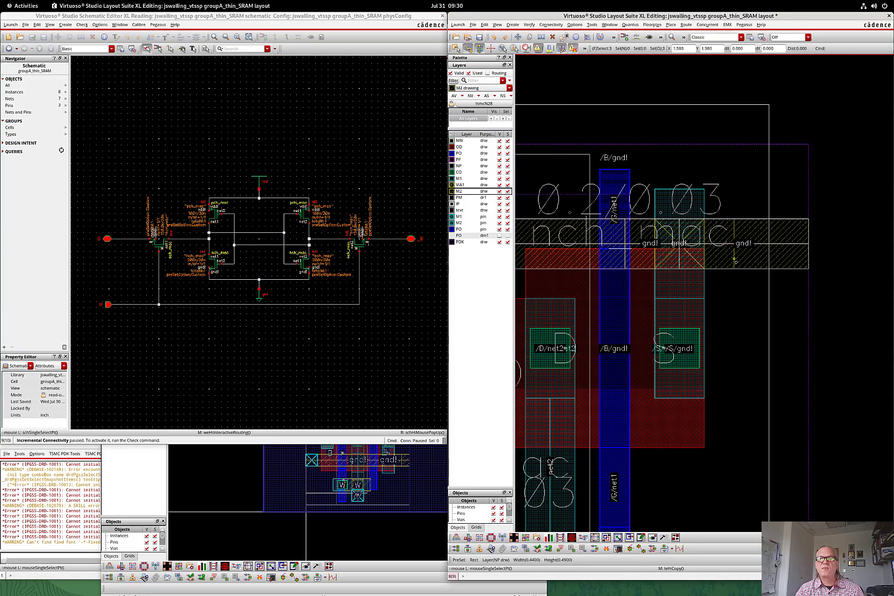
- Place an M1_PO via on the lower end of the lower 0.15/0.03 NMOS's W gate, below the gnd! rail
scroll(734, 265, down, 5)
key(f)
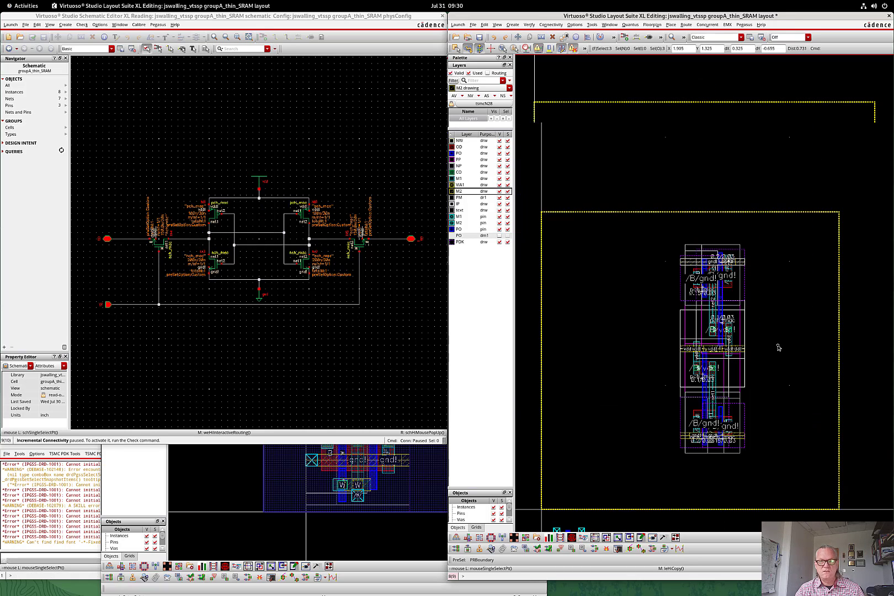
click(802, 470)
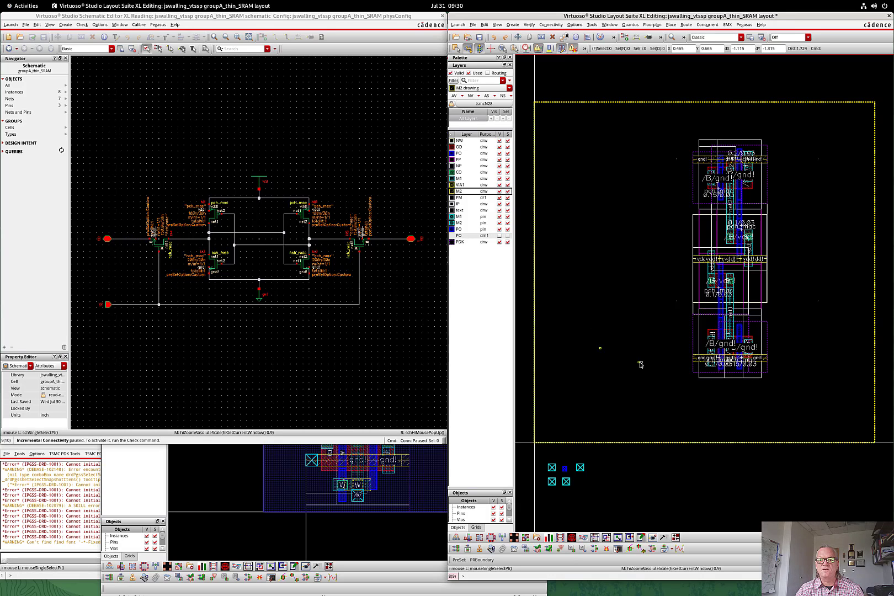
right_drag(660, 279, 792, 388)
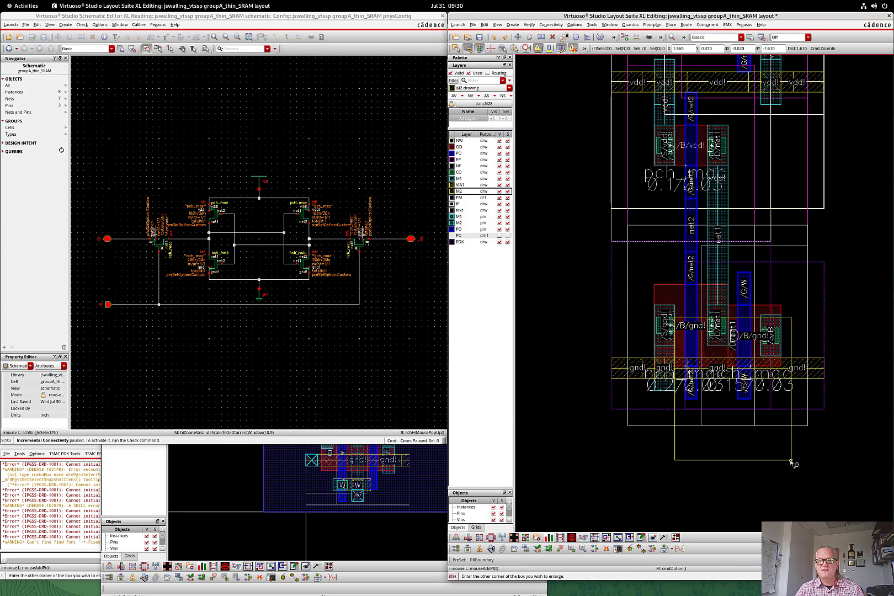
ctrl+scroll(751, 411, up, 3)
key(o)
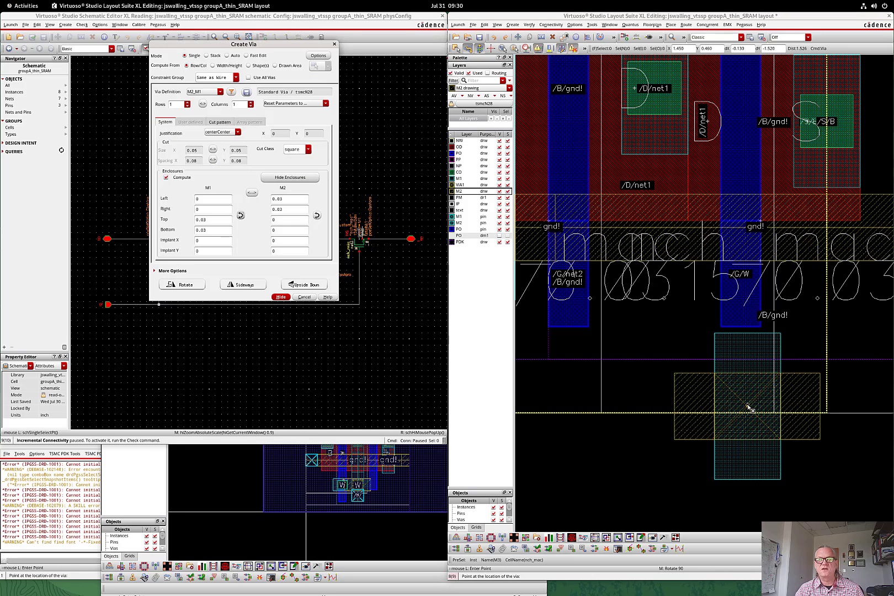
click(220, 92)
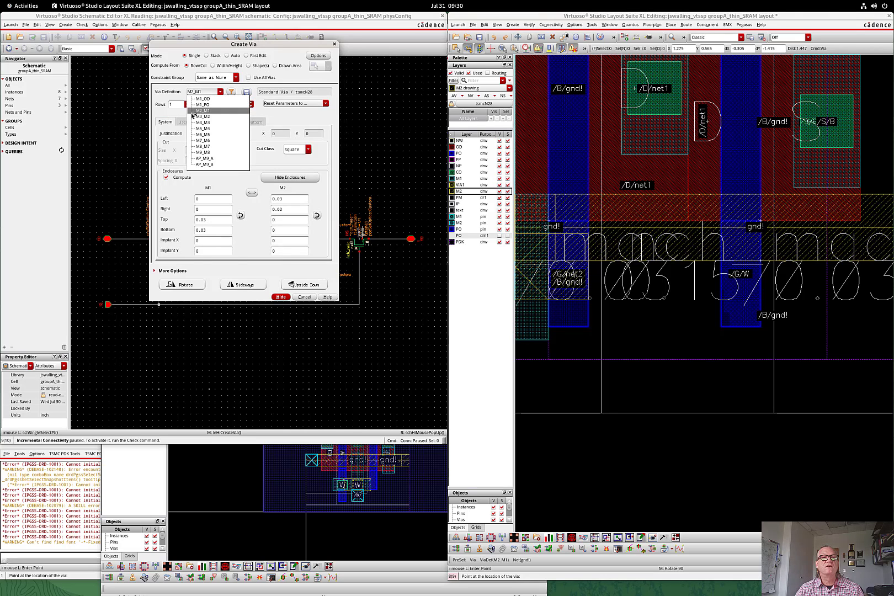
click(223, 104)
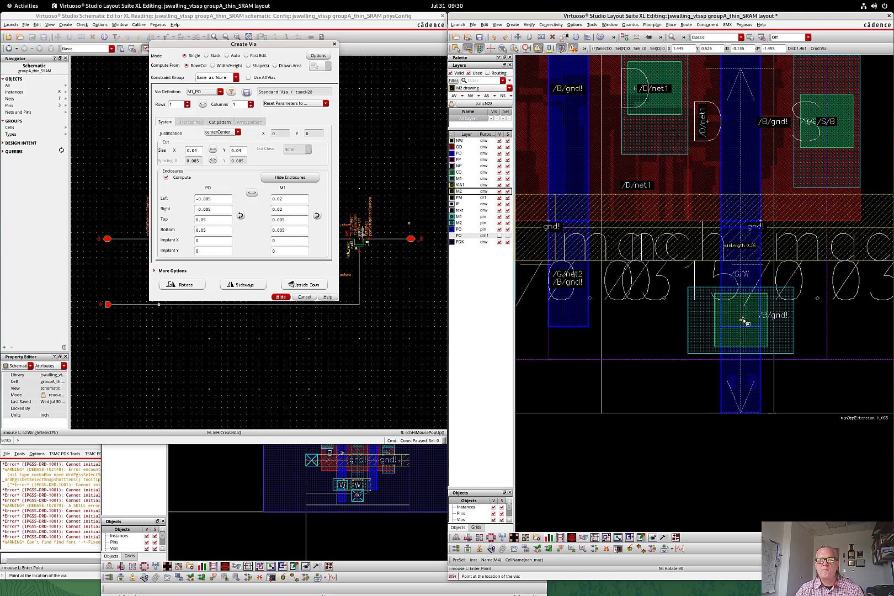
- Place an M1_PO via on the upper end of the upper 0.15/0.03 NMOS's W gate, above the gnd! rail
ctrl+scroll(744, 322, down, 3)
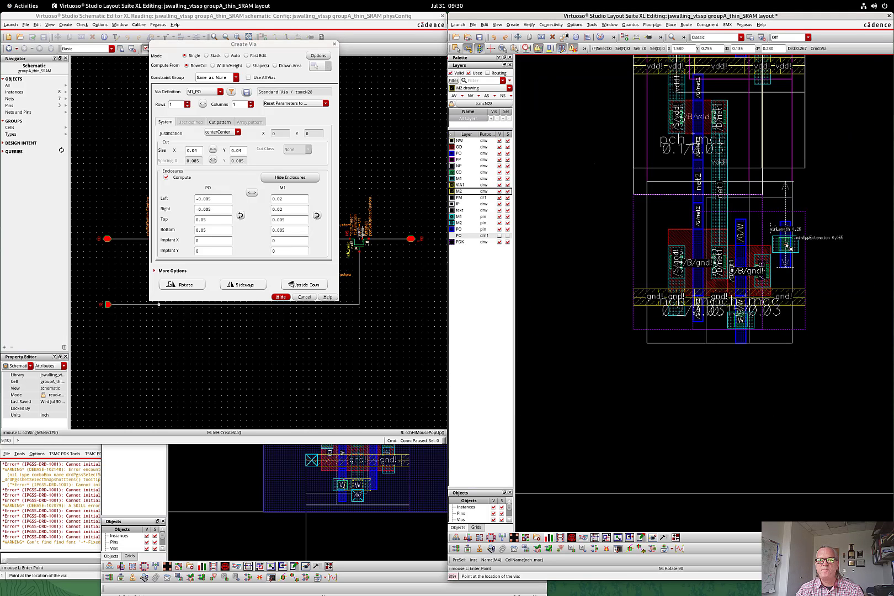
ctrl+scroll(558, 403, down, 2)
ctrl+scroll(674, 324, down, 2)
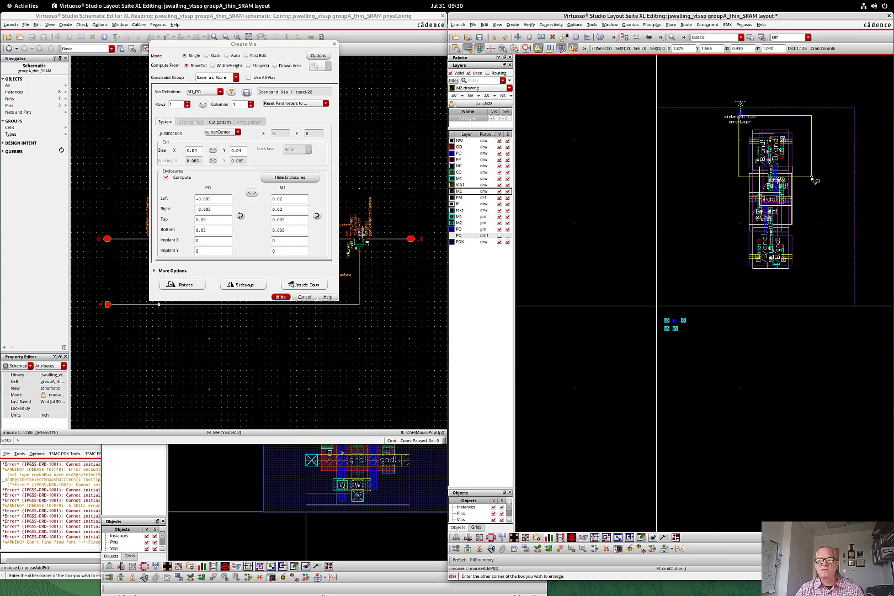
ctrl+scroll(675, 324, up, 5)
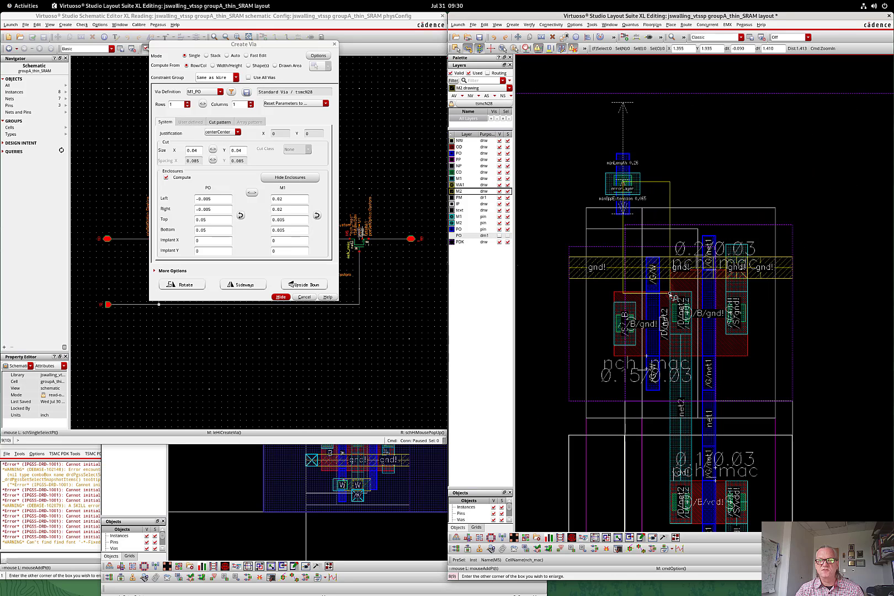
ctrl+scroll(638, 299, up, 4)
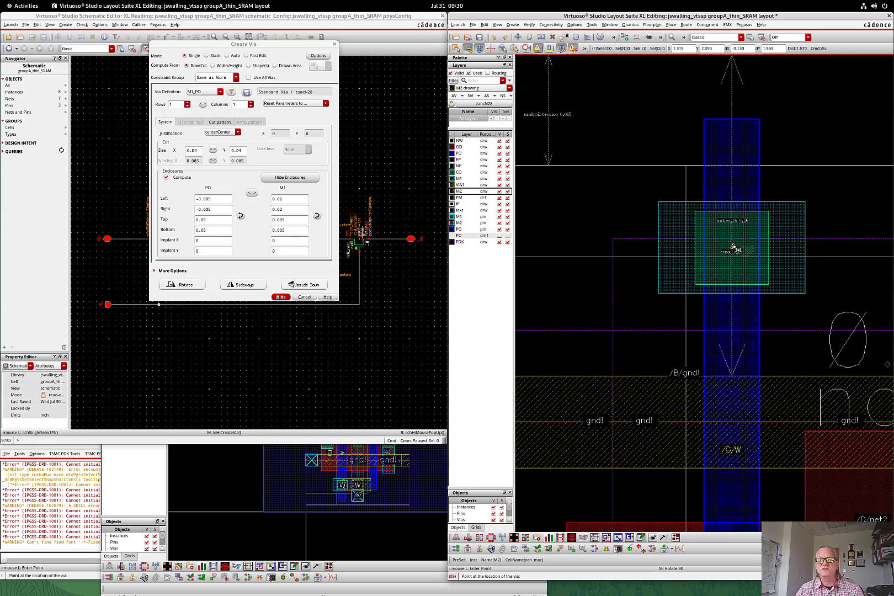
ctrl+scroll(733, 251, down, 3)
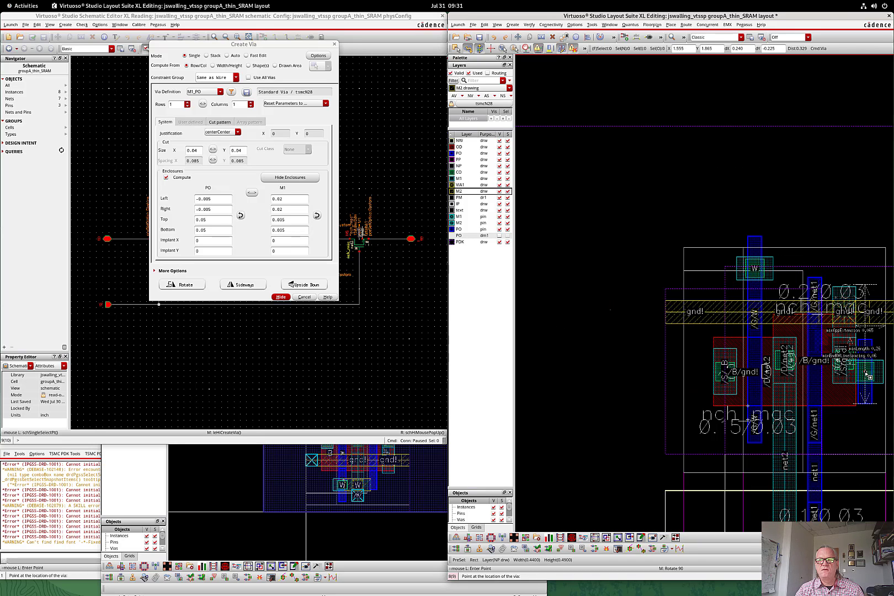
key(Escape)
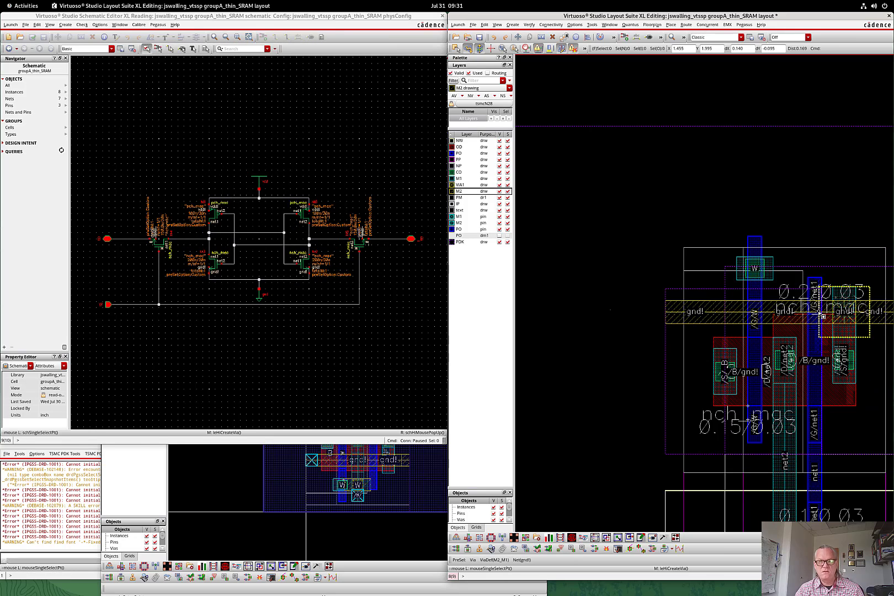
- Configure a new M2_M1 via with M1 and M2 enclosures of 0.03 on the sides and 0 above and below
key(o)
click(220, 91)
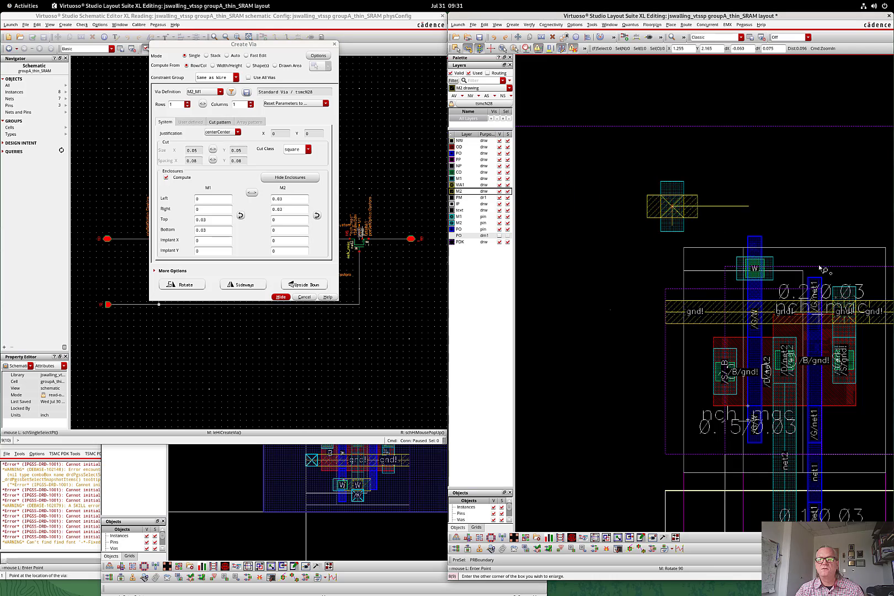
ctrl+scroll(819, 264, up, 3)
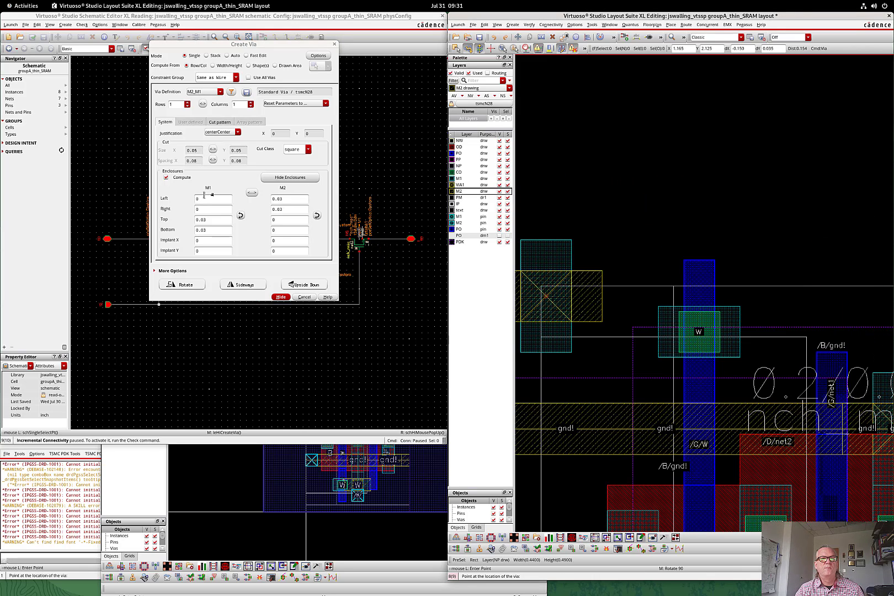
click(317, 215)
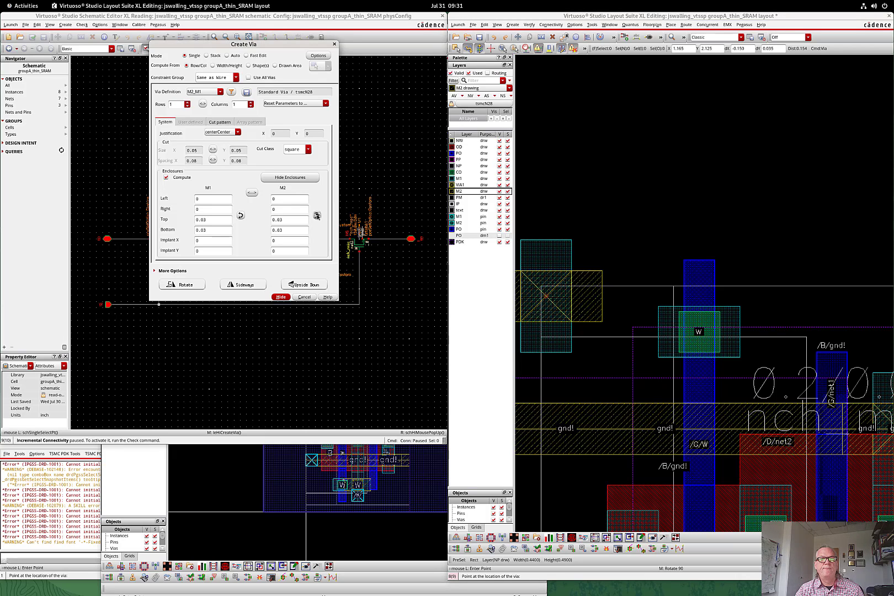
click(241, 215)
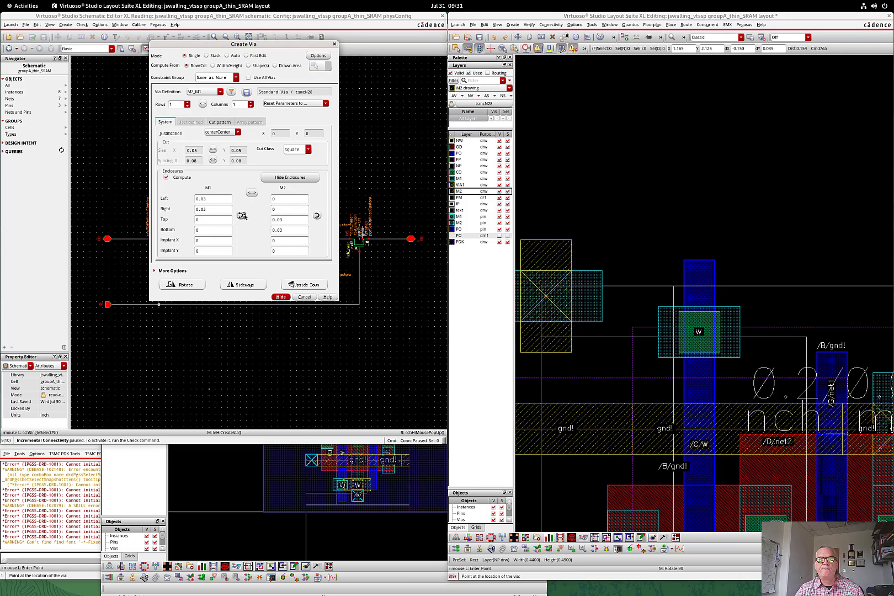
click(242, 215)
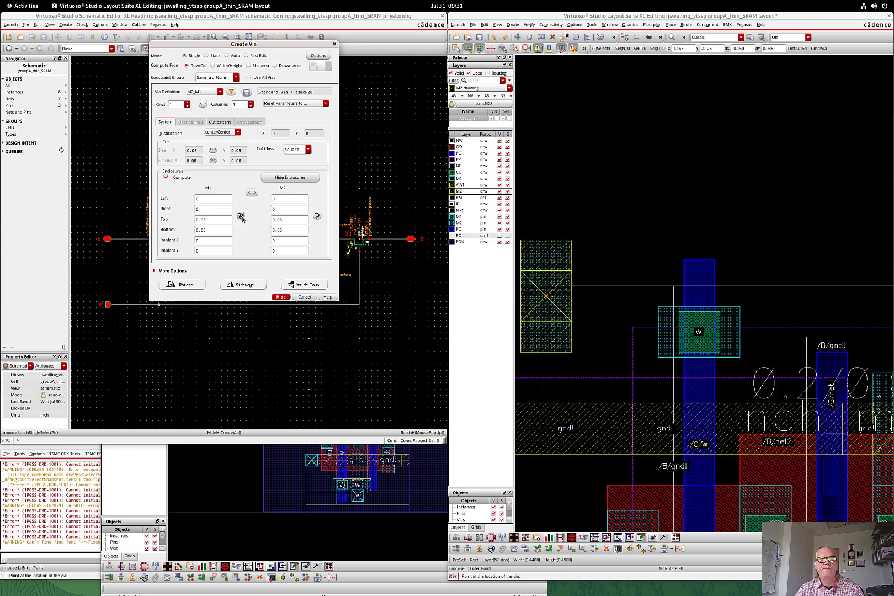
click(241, 215)
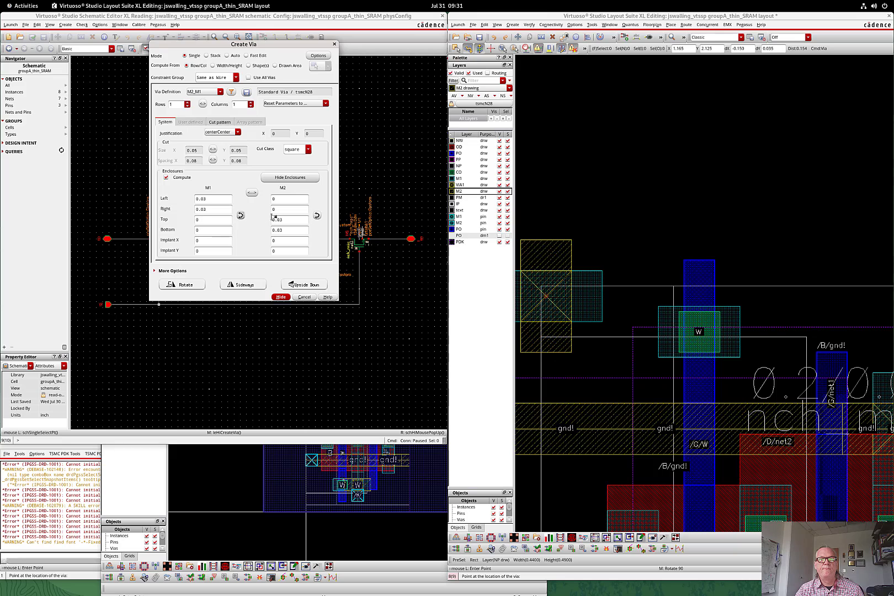
click(317, 215)
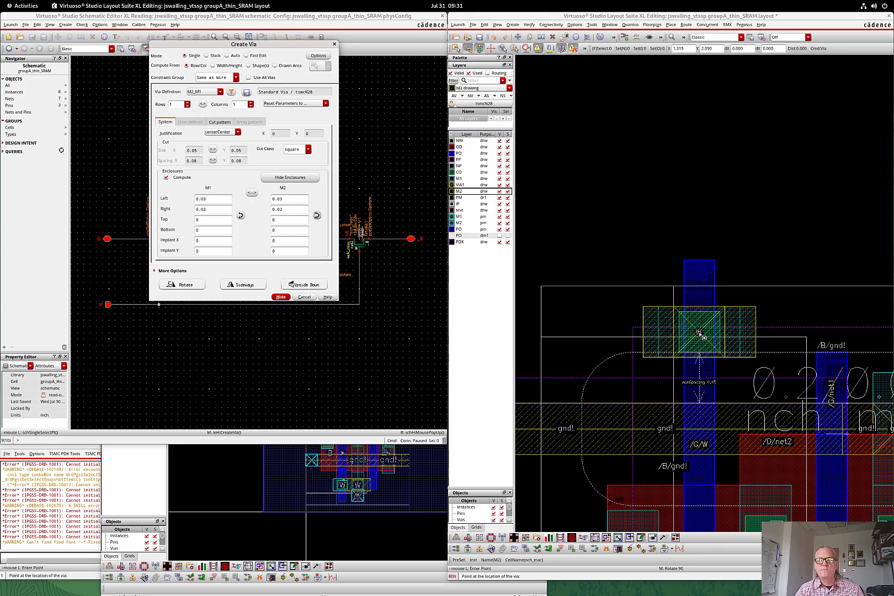
ctrl+scroll(699, 331, down, 2)
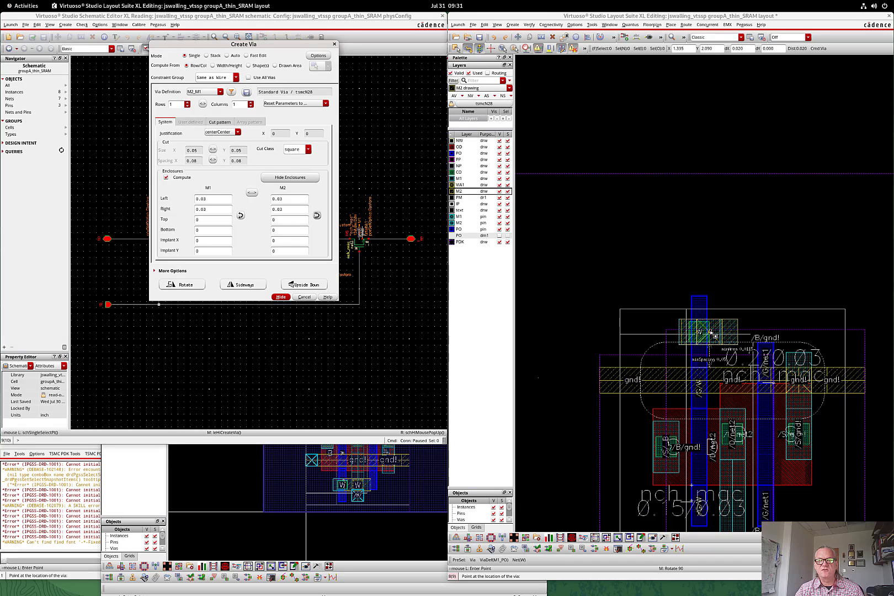
key(z)
click(646, 257)
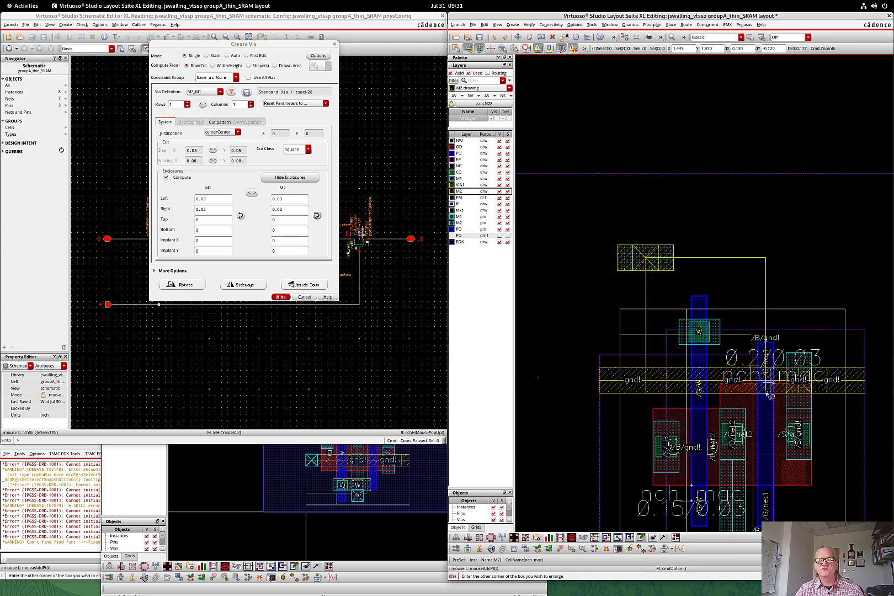
click(767, 393)
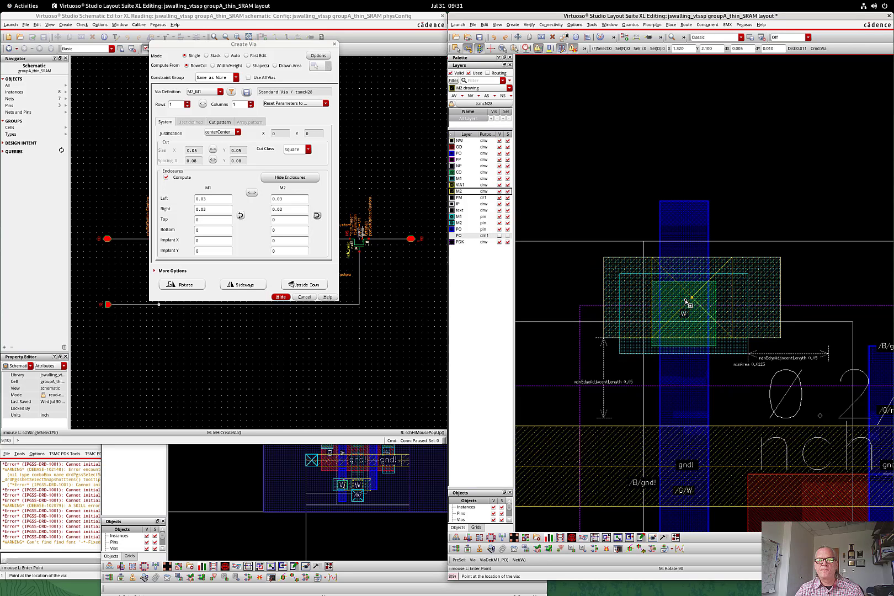
key(Escape)
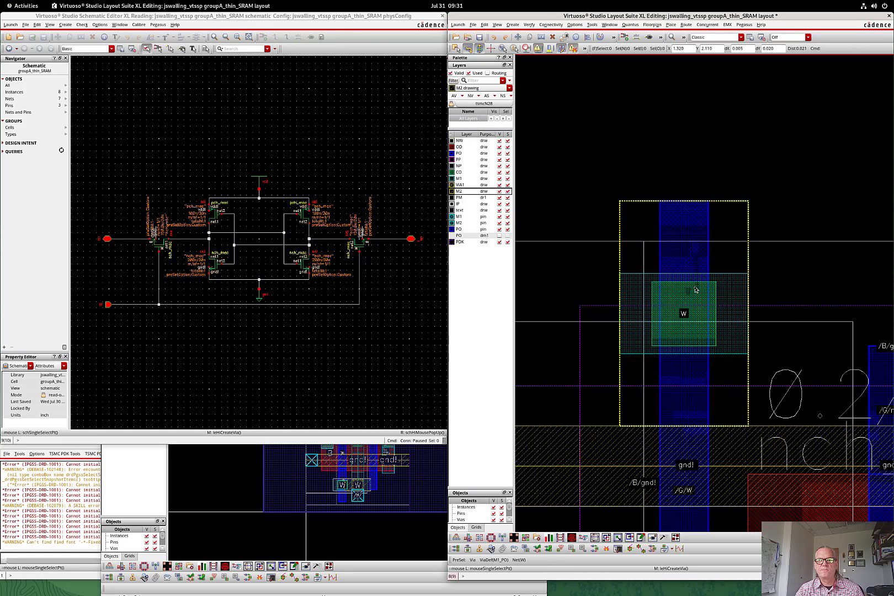
- Move the M1_PO via on the upper W gate, using the M1's lower edge at the poly's edge as reference point
key(m)
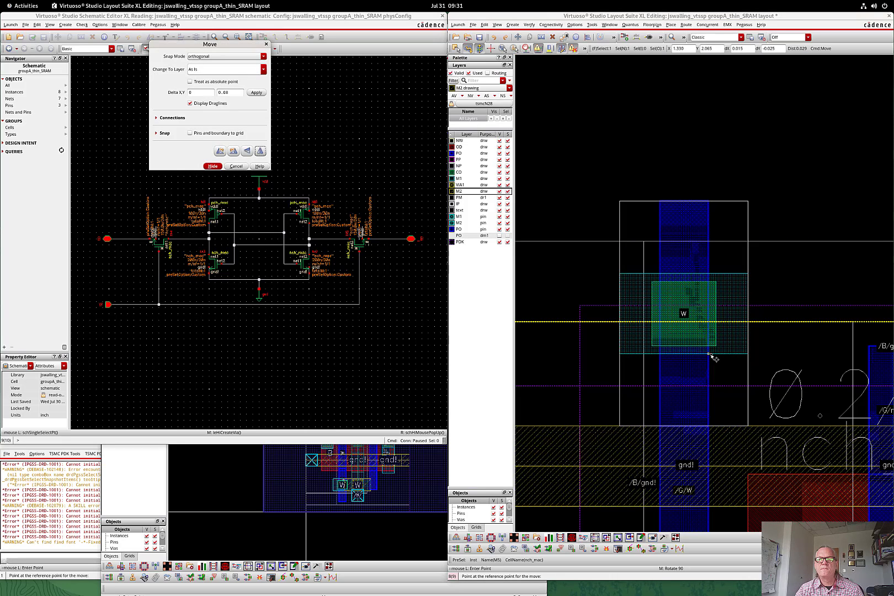
click(710, 354)
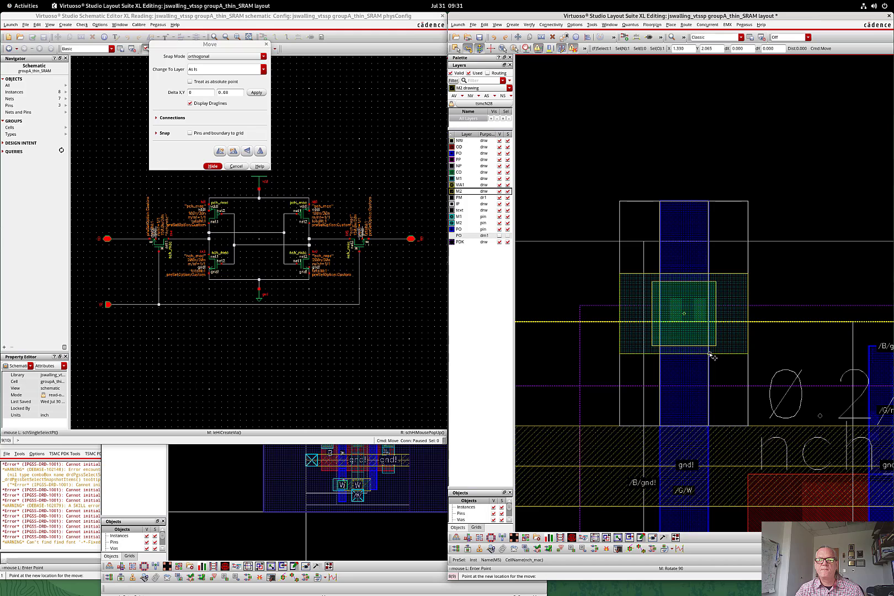
click(710, 355)
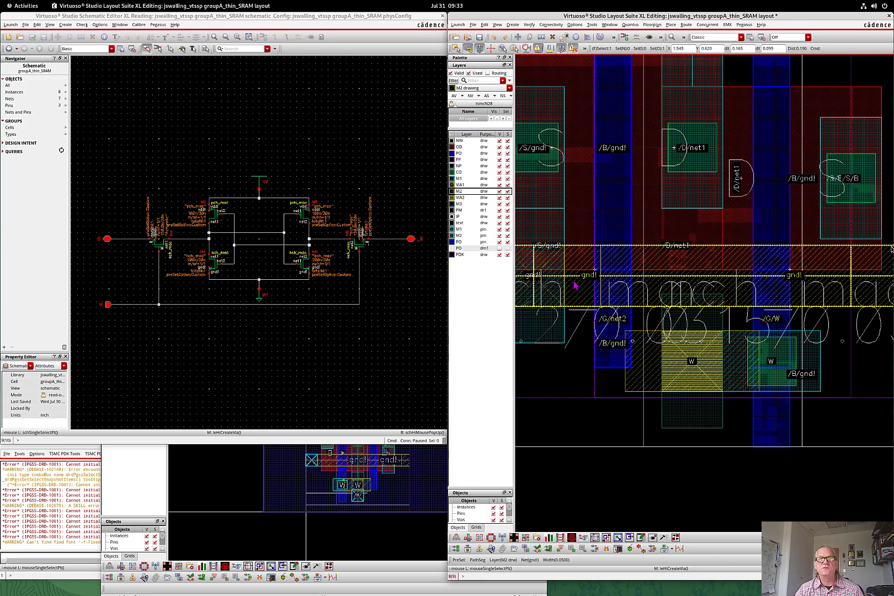
- Draw a vertical M3 wire 0.05 wide and about 1.71 long through the W vias, joining the lower and upper access transistors' gate connections
click(467, 204)
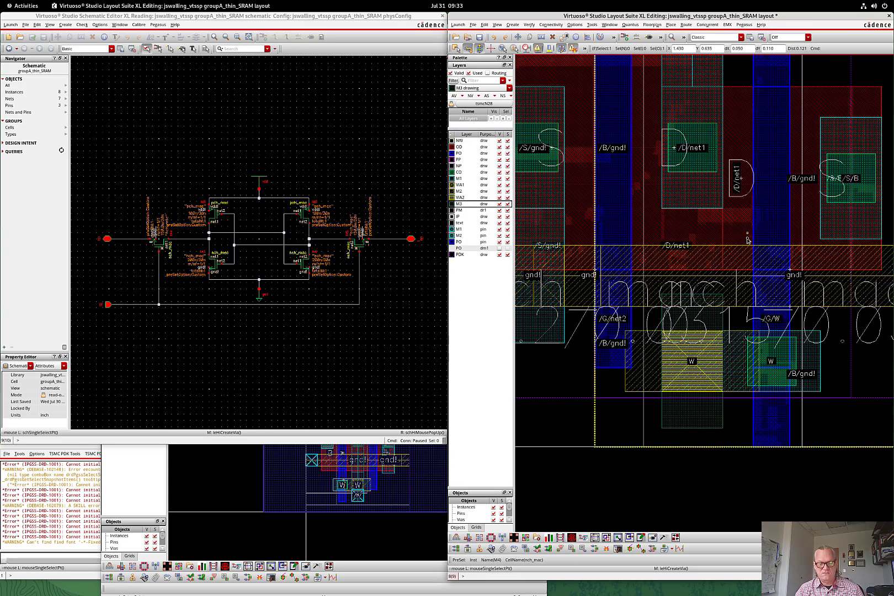
key(p)
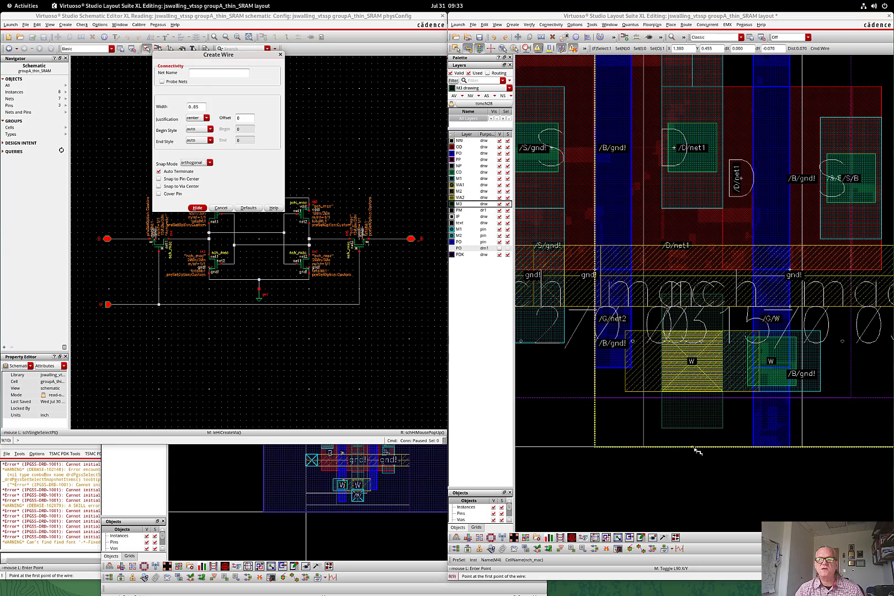
key(f)
key(z)
click(516, 455)
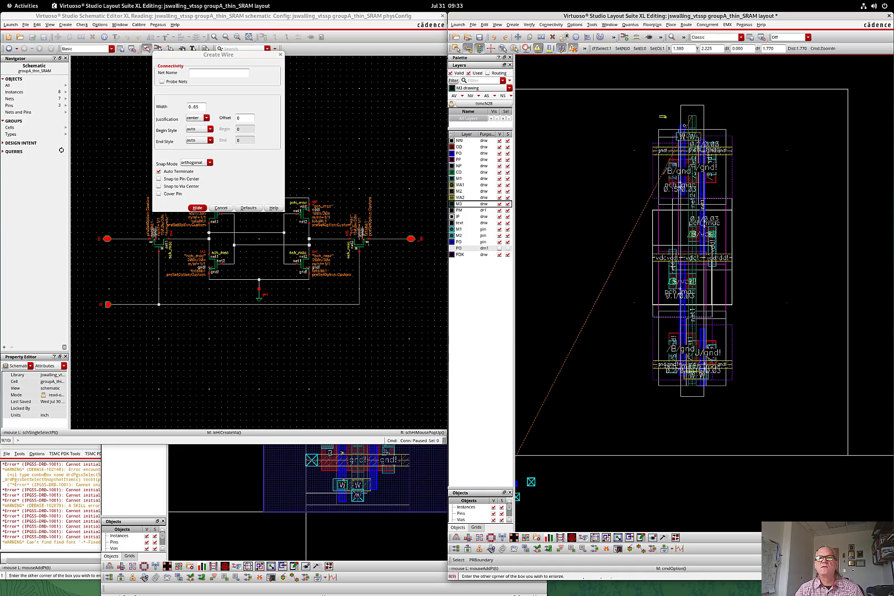
click(717, 154)
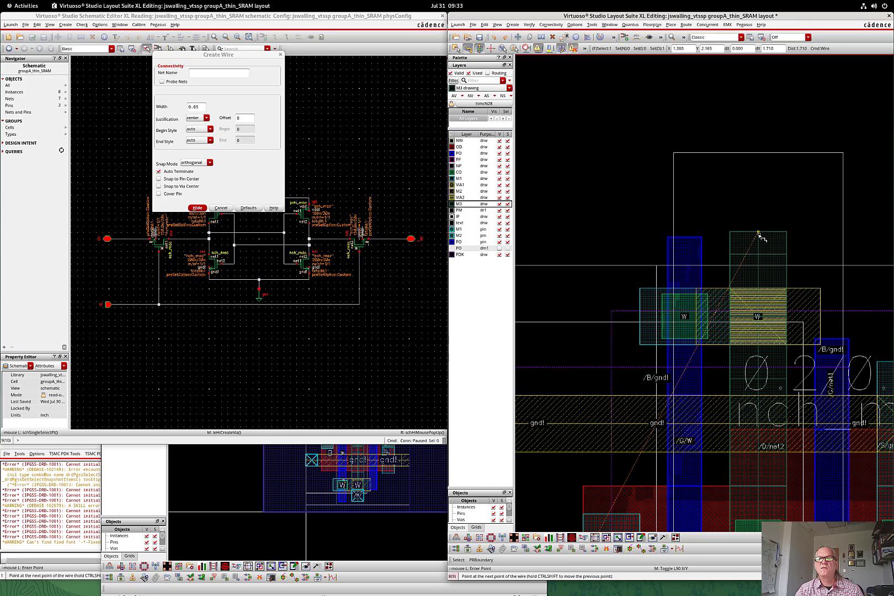
double_click(760, 238)
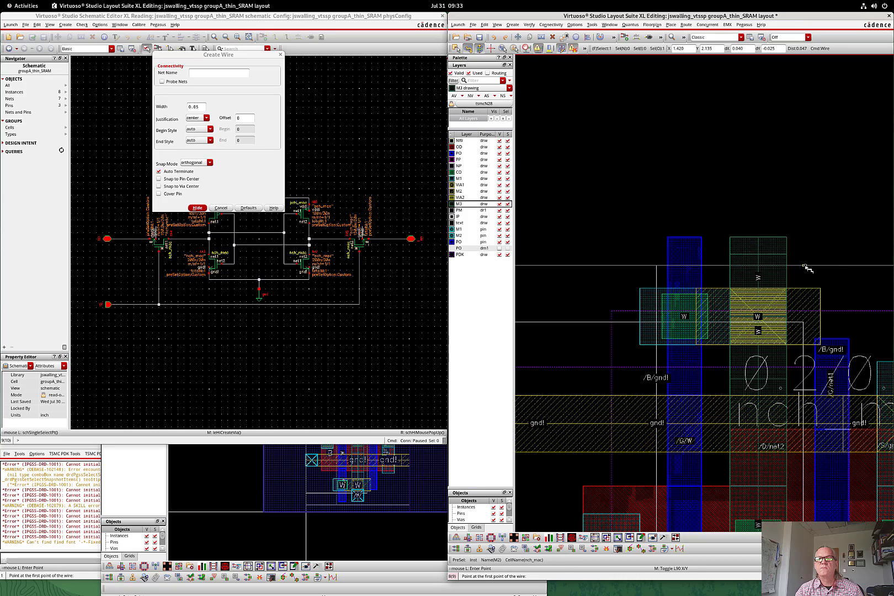
key(Escape)
key(f)
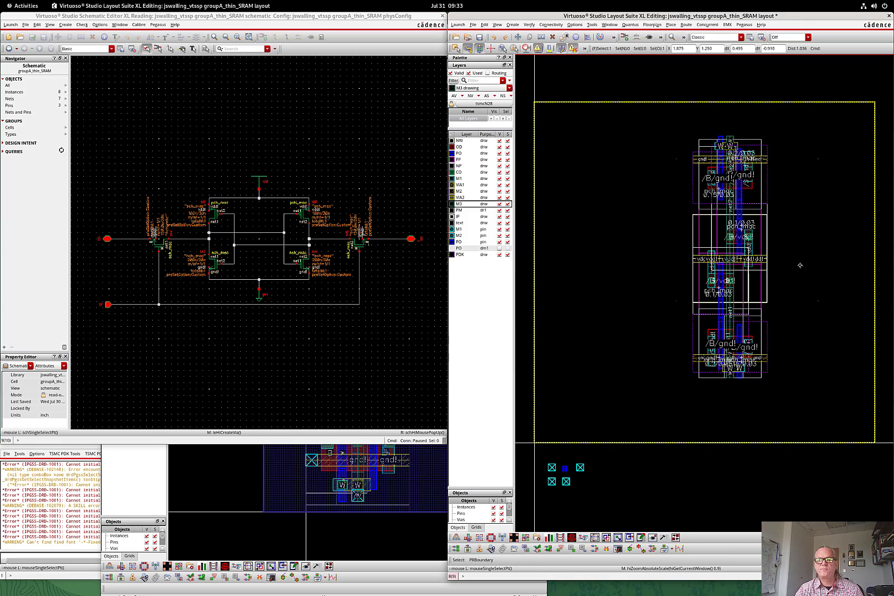
- Place an M2_M1 via on the B source metal of the lower 0.15/0.03 NMOS, just above its source contact
click(667, 162)
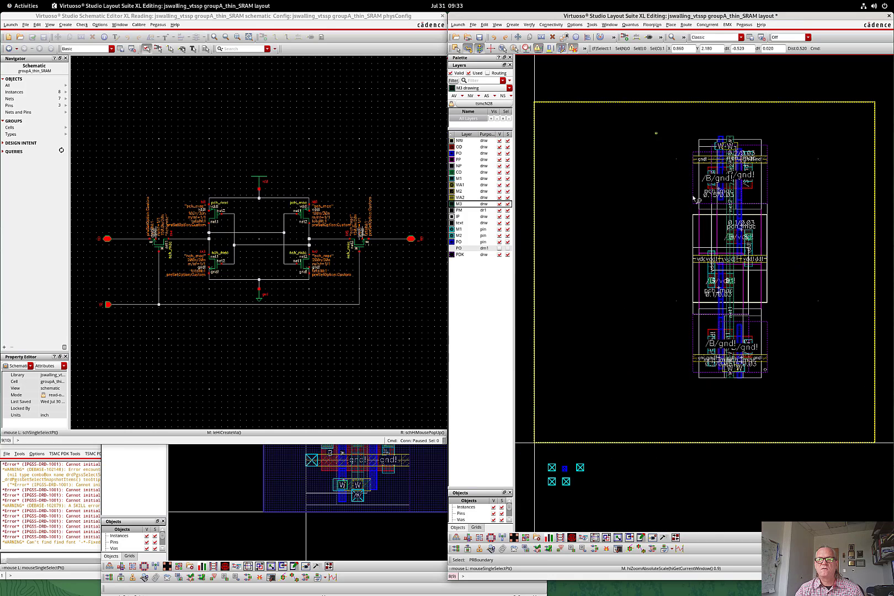
ctrl+scroll(748, 264, up, 2)
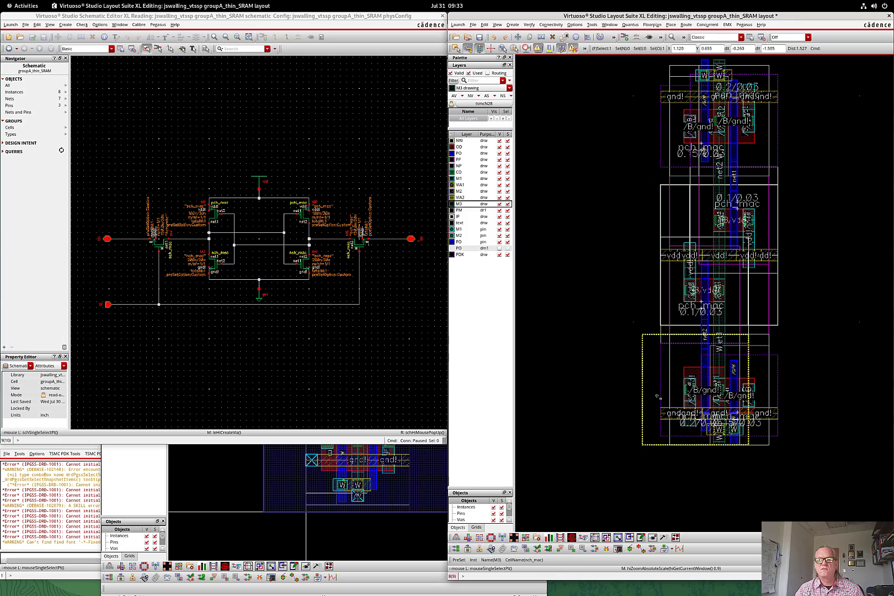
right_drag(660, 396, 754, 475)
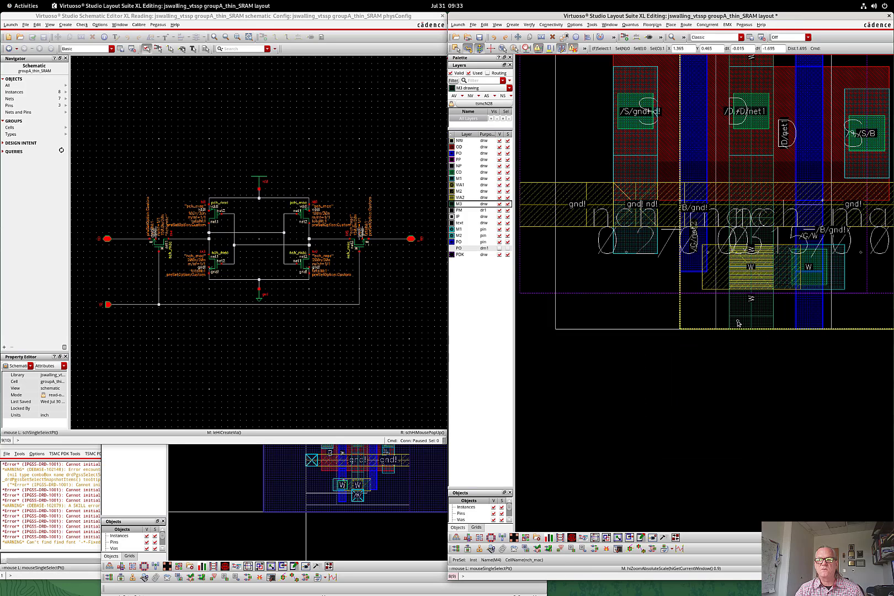
key(f)
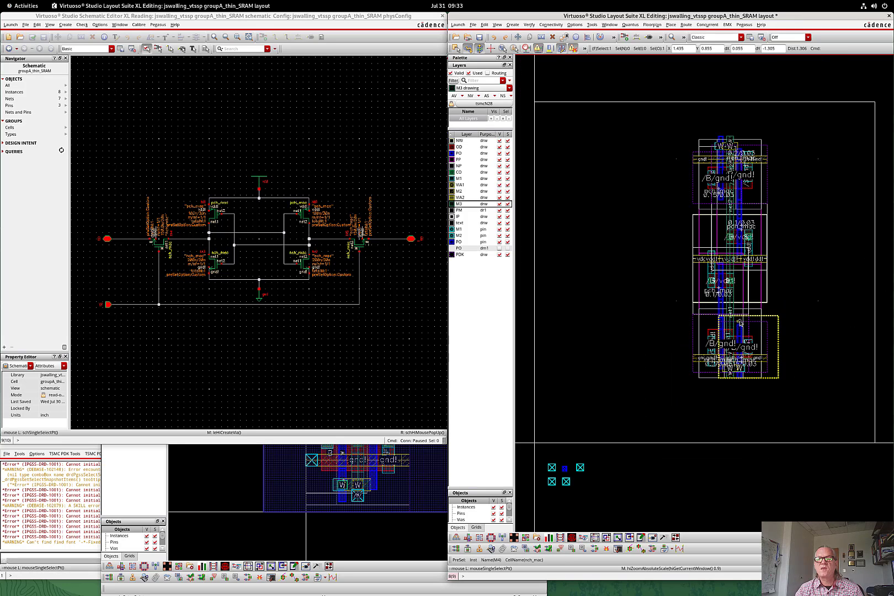
right_drag(703, 315, 804, 368)
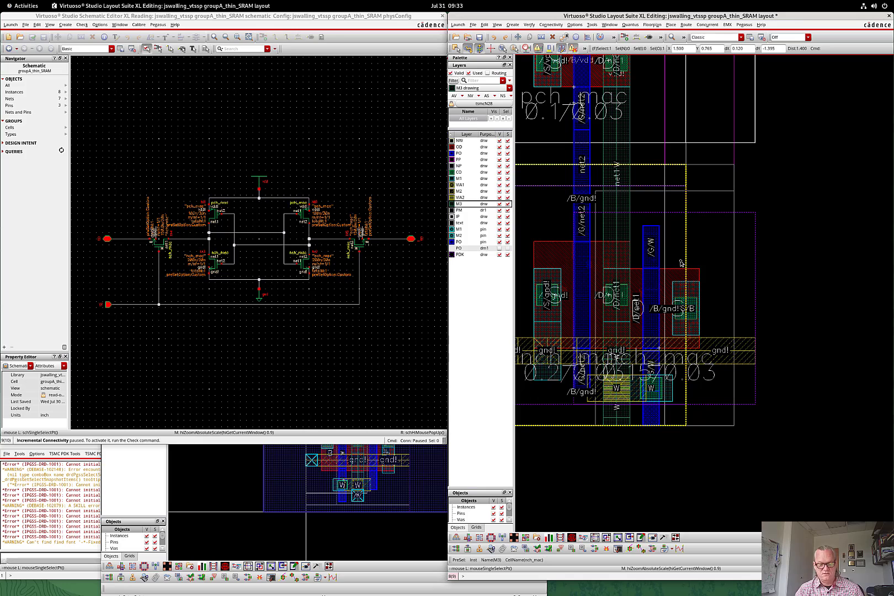
key(o)
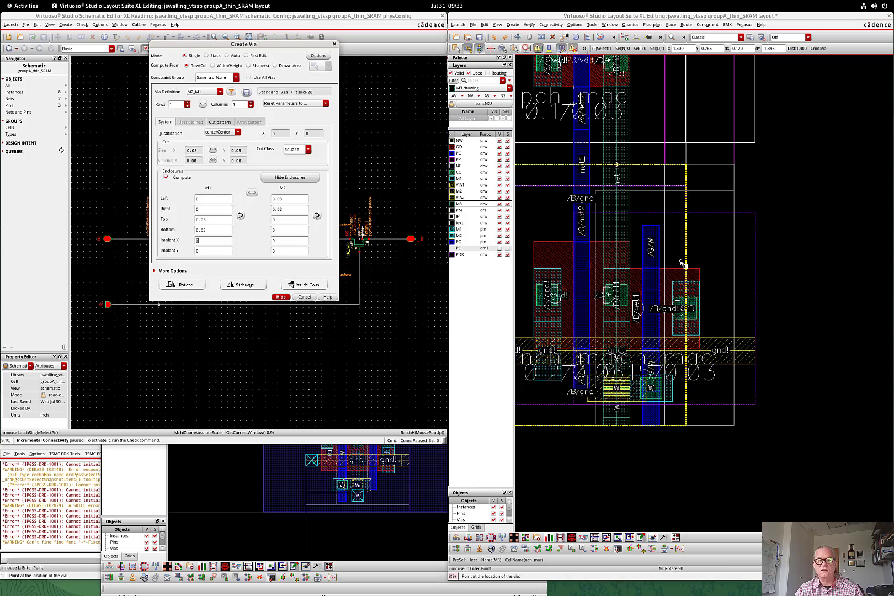
click(221, 92)
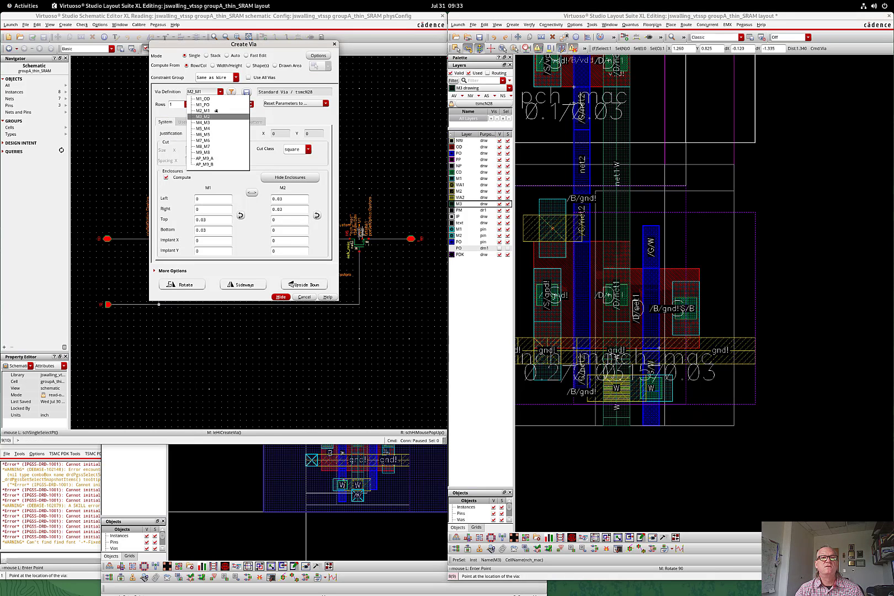
click(216, 111)
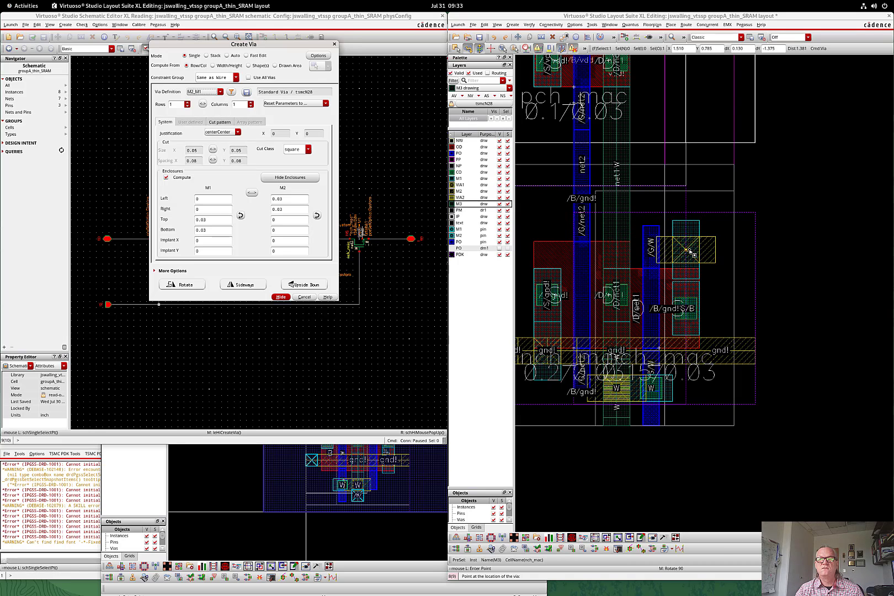
click(686, 254)
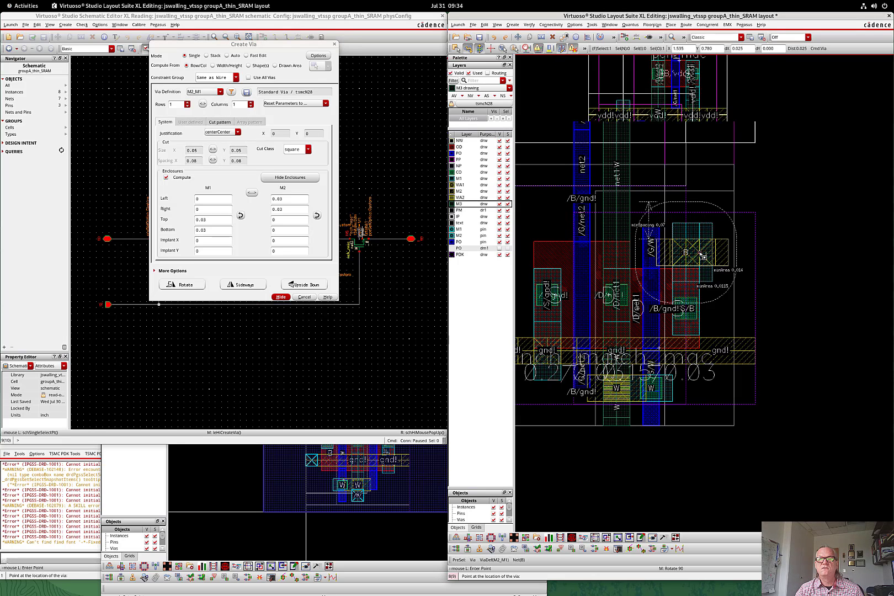
- Place a matching M2_M1 via on the _B source metal of the upper 0.15/0.03 NMOS, just below its source contact
key(f)
right_drag(662, 157, 715, 225)
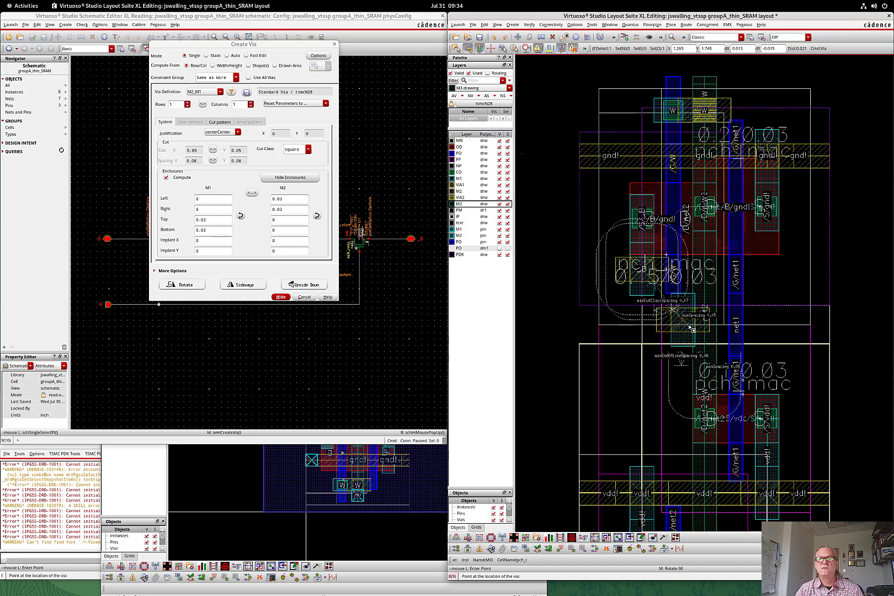
key(Escape)
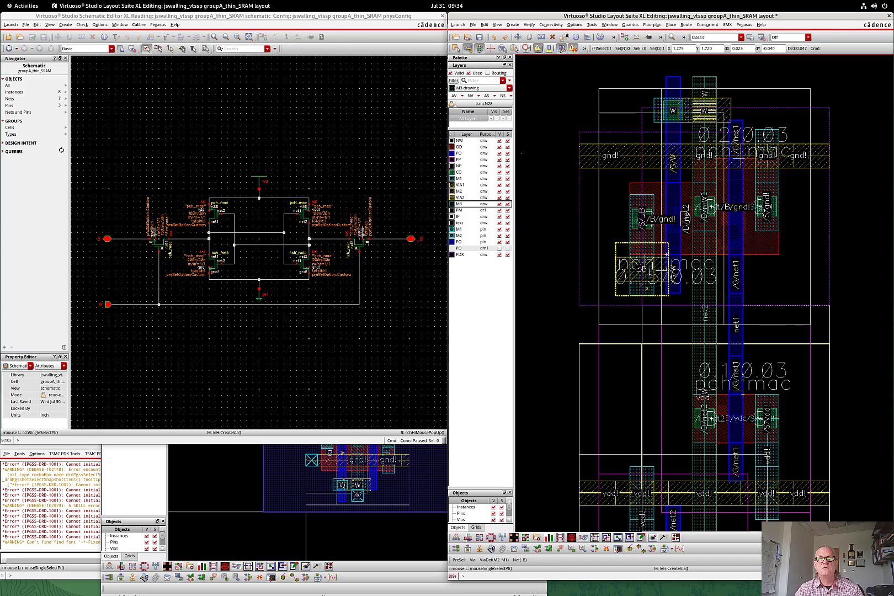
- Draw a horizontal M2 wire 0.05 wide and about 0.52 long across the full cell width, through the upper _B via
key(p)
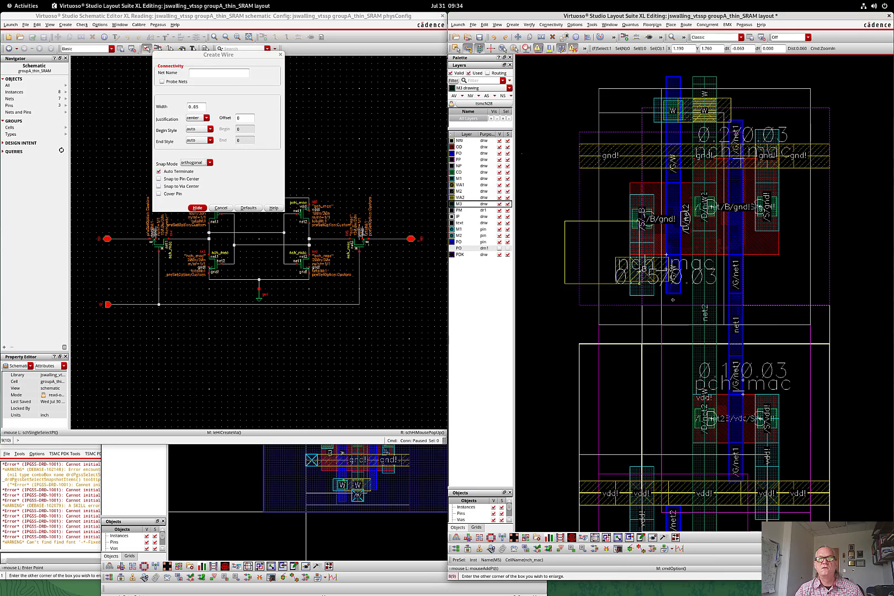
ctrl+scroll(569, 224, up, 3)
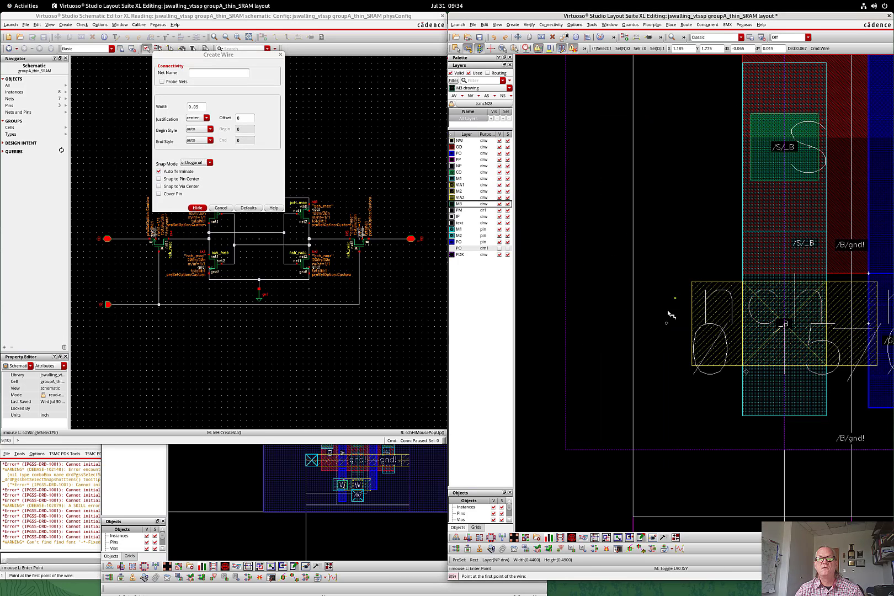
click(567, 325)
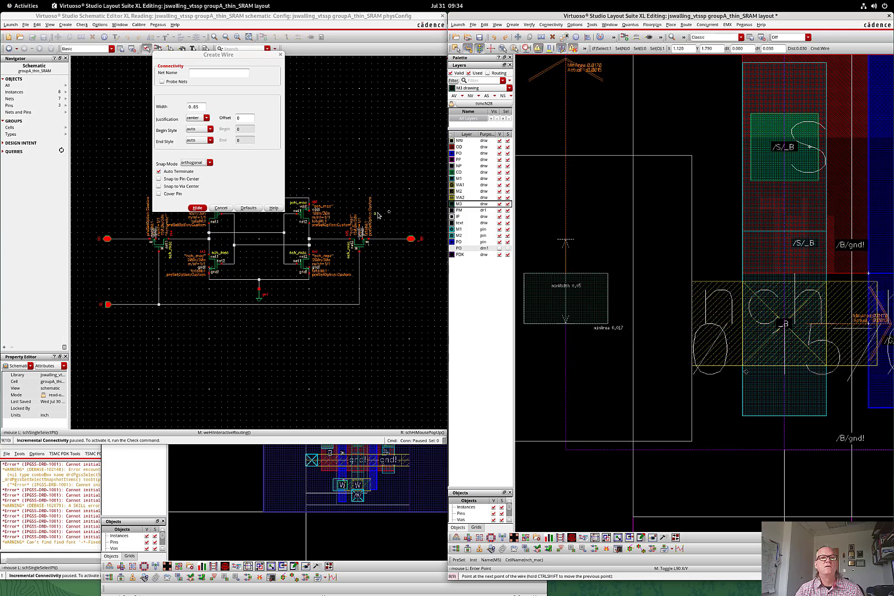
click(468, 191)
ctrl+scroll(600, 243, down, 6)
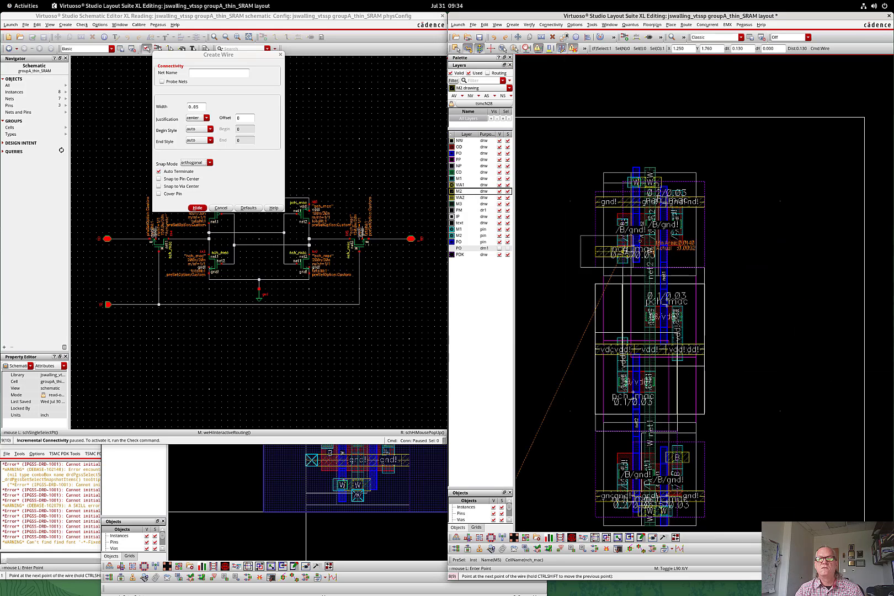
double_click(700, 242)
ctrl+scroll(709, 265, up, 8)
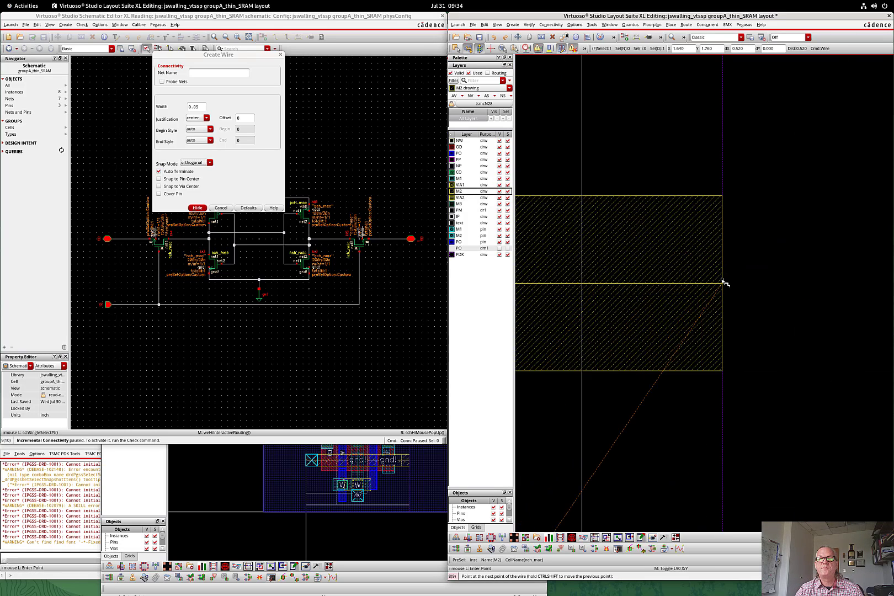
key(Escape)
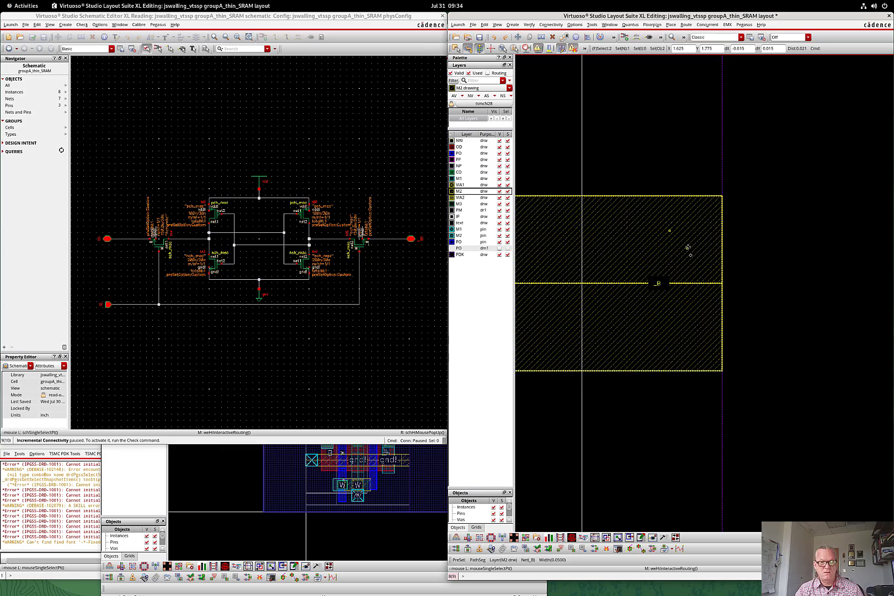
- Copy the horizontal M2 _B wire about 0.98 straight down onto the M2_M1 via of the lower NMOS's B source
key(c)
ctrl+scroll(689, 335, down, 5)
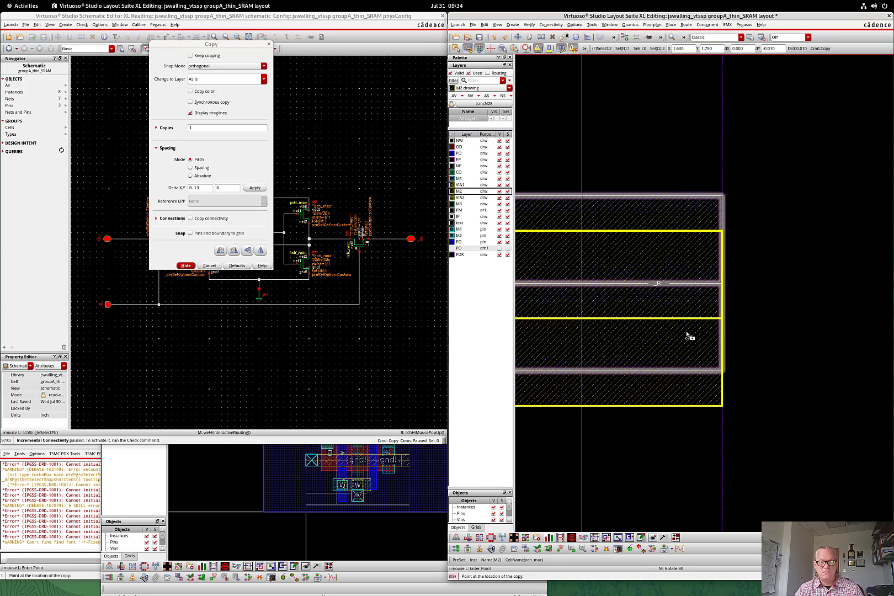
ctrl+scroll(737, 333, up, 5)
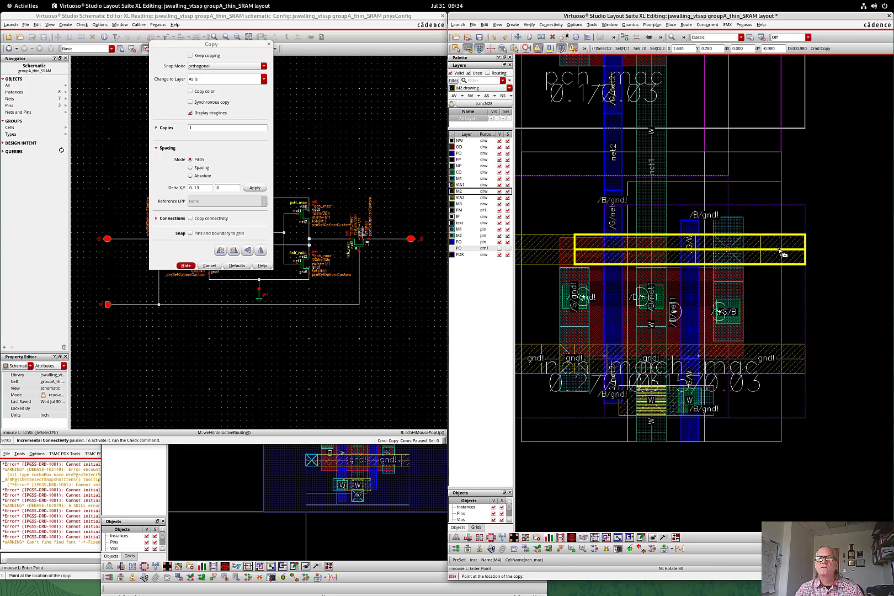
click(780, 251)
key(f)
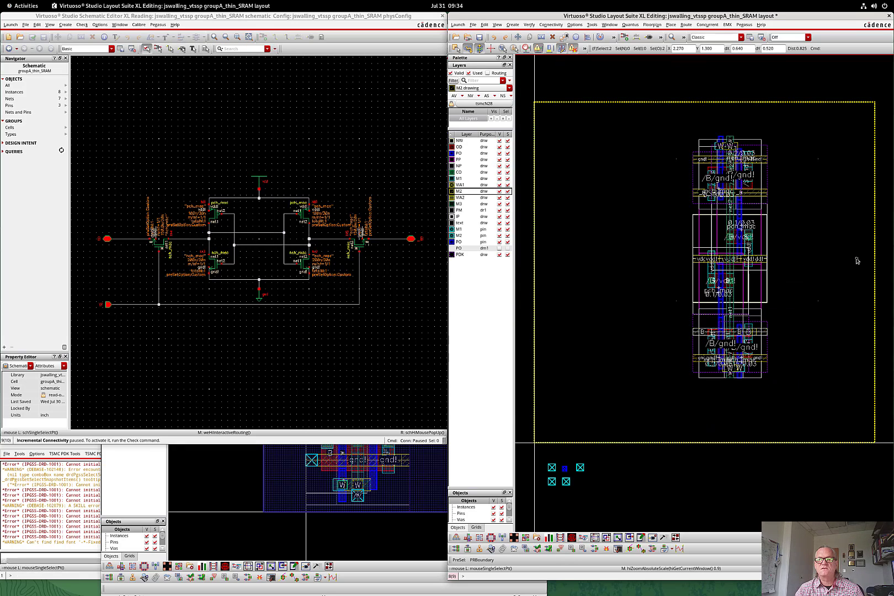
- Select the whole cell layout and move it horizontally so the M2 rails' left ends align with the PR boundary's left edge
click(841, 77)
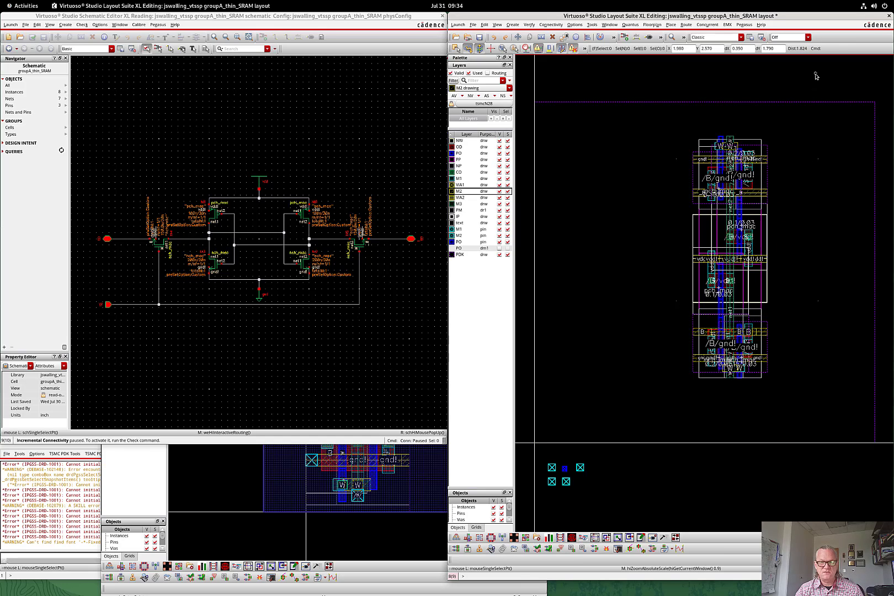
drag(816, 73, 675, 395)
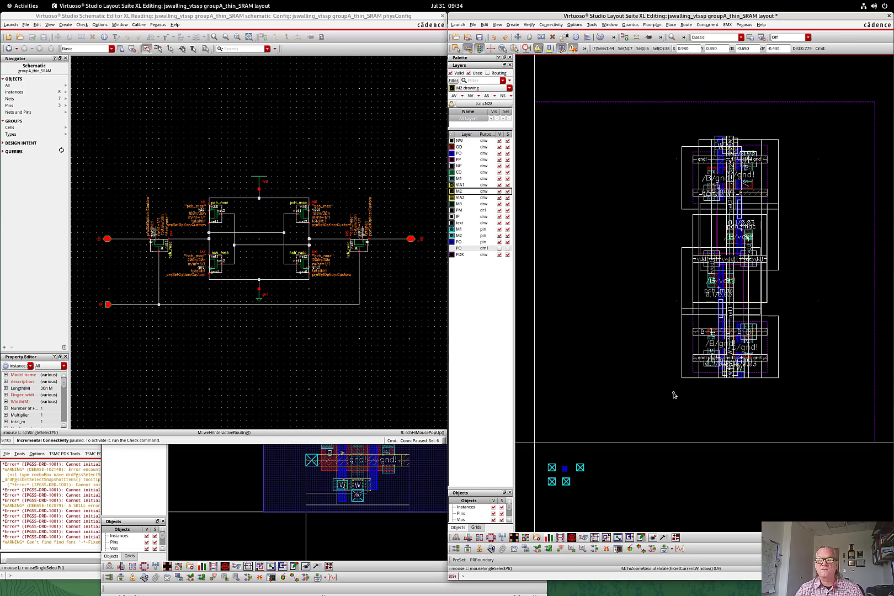
key(m)
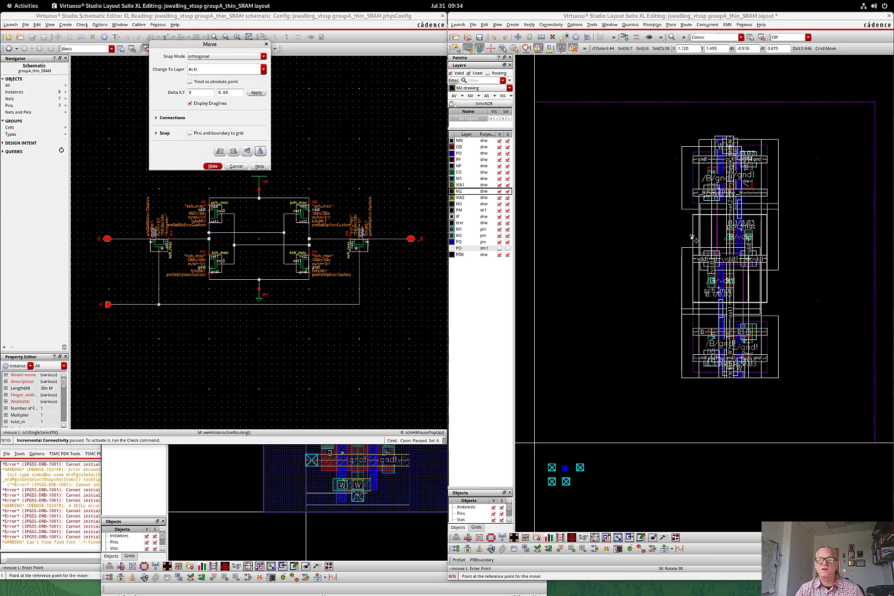
click(693, 237)
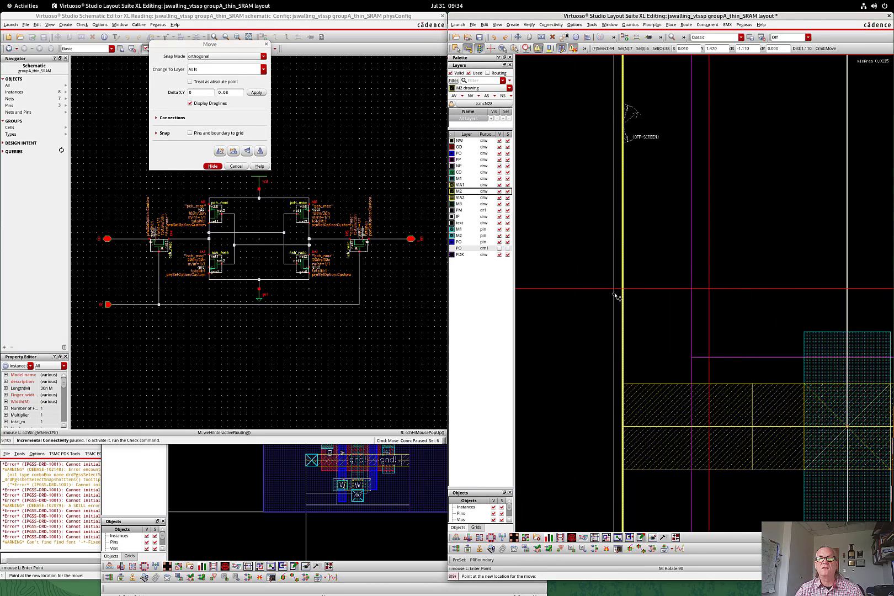
click(614, 299)
- Move the selected cell layout straight down so its lower edge aligns with the PR boundary's bottom edge
key(f)
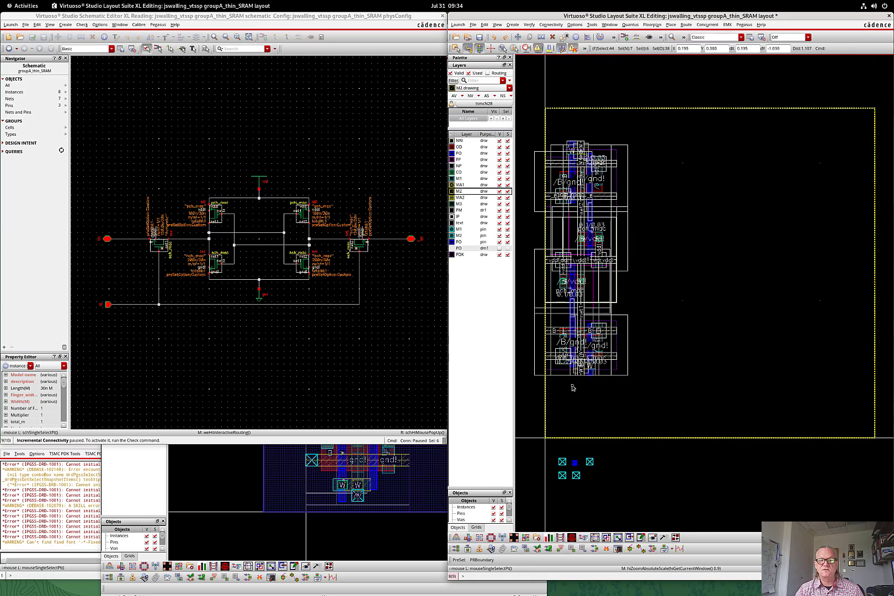
key(m)
right_drag(550, 359, 613, 420)
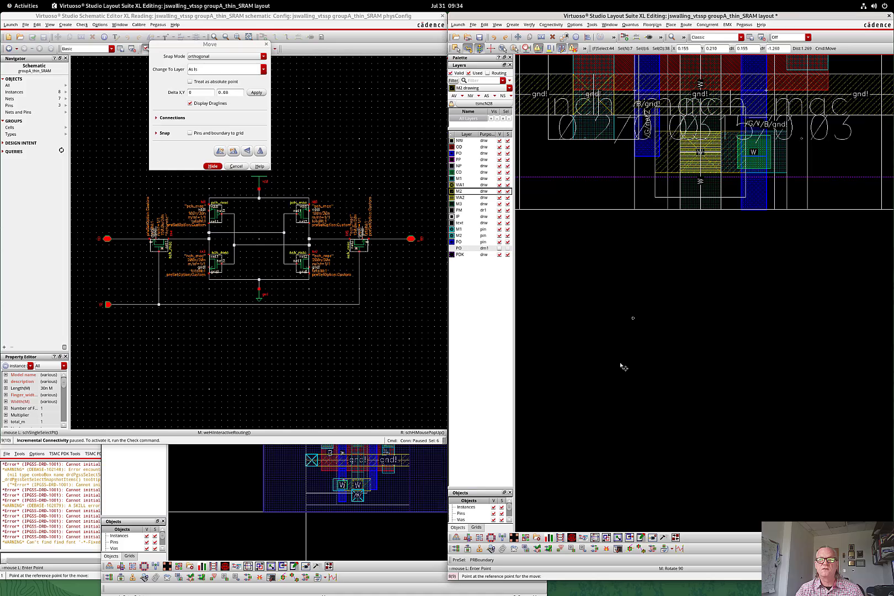
click(680, 211)
key(Down)
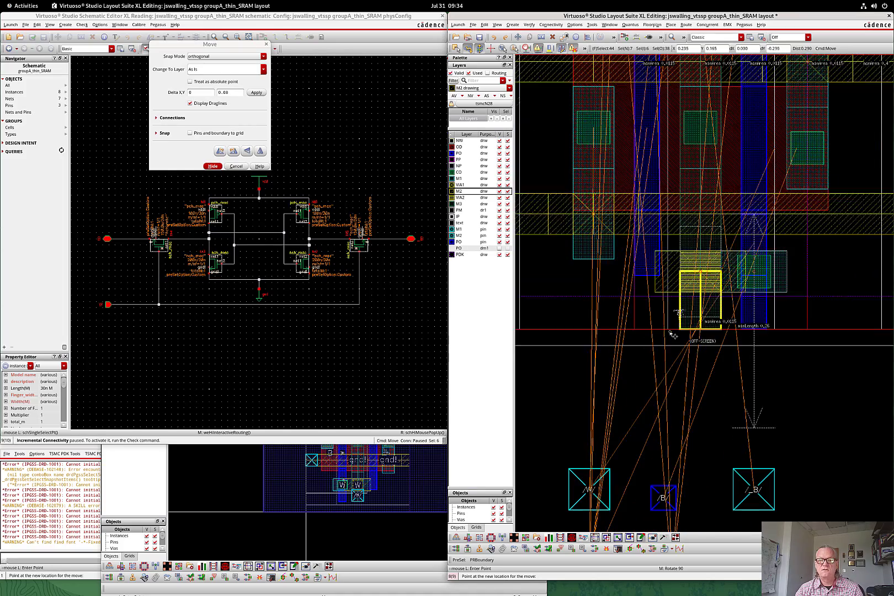
click(675, 344)
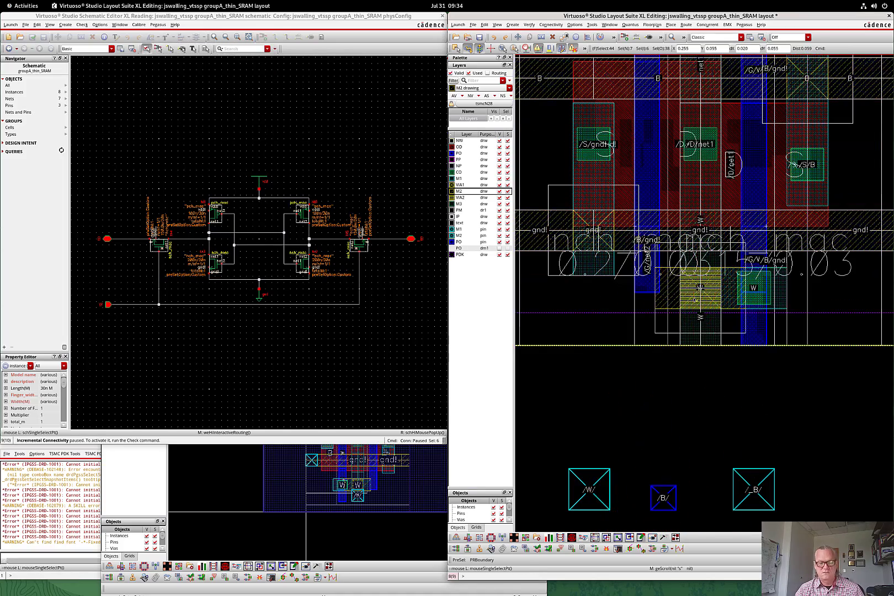
key(f)
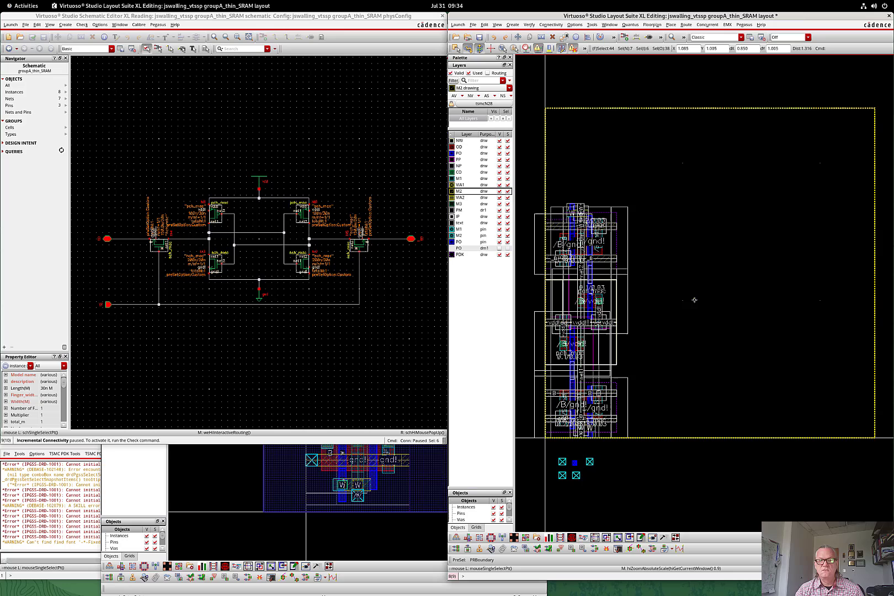
- Stretch the PR boundary's right edge inward to the right edge of the cell layout
click(672, 94)
key(s)
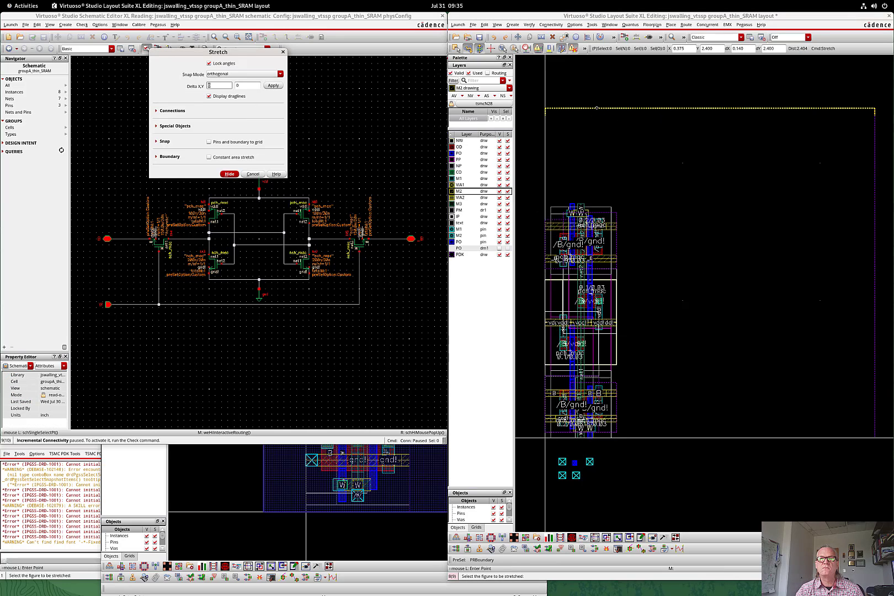
click(875, 301)
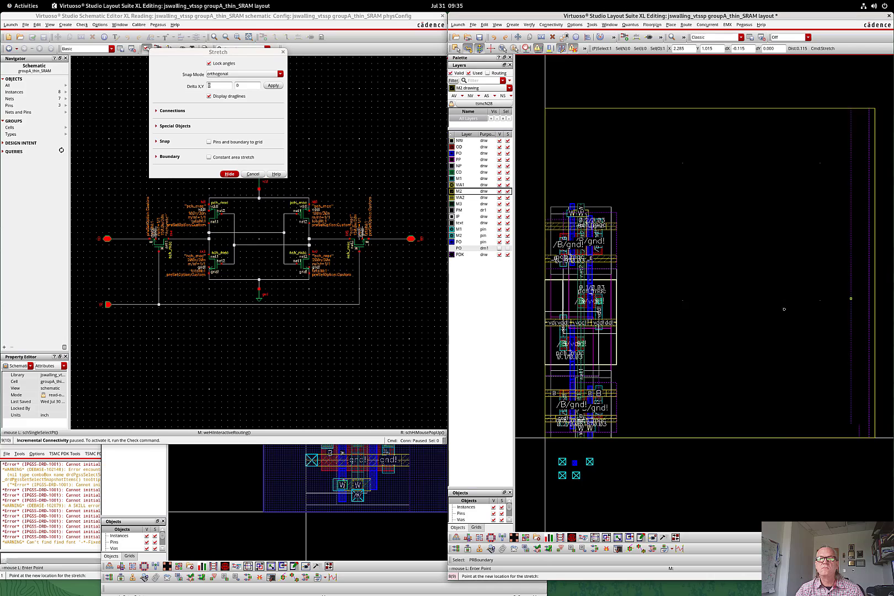
click(617, 305)
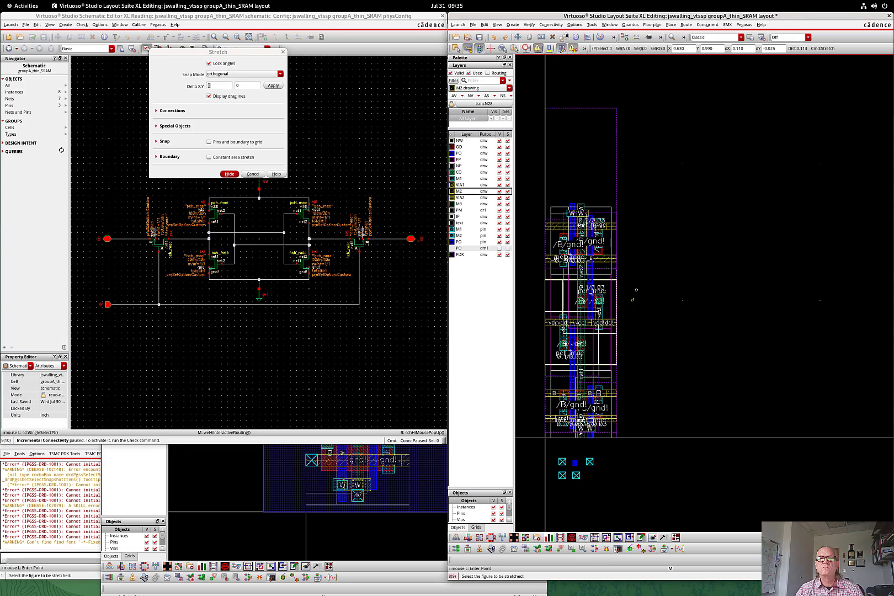
- Stretch the PR boundary's top edge down to the upper ends of the W poly and M3 wires
click(588, 109)
right_drag(563, 164, 631, 255)
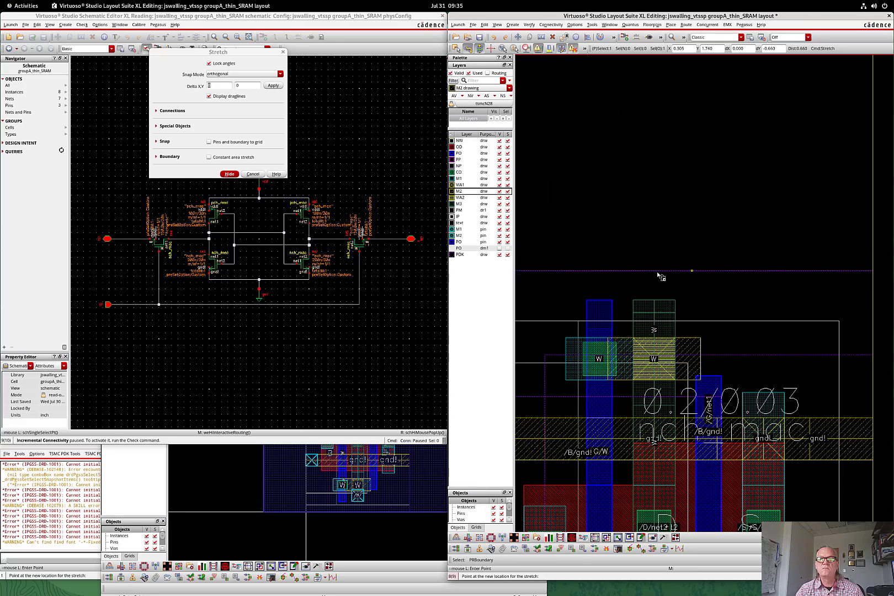
click(704, 299)
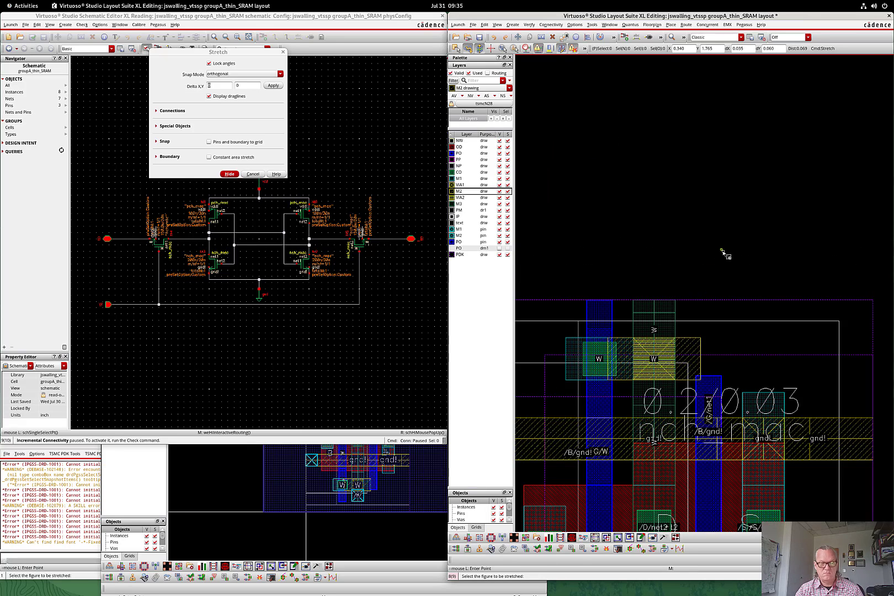
key(f)
key(Escape)
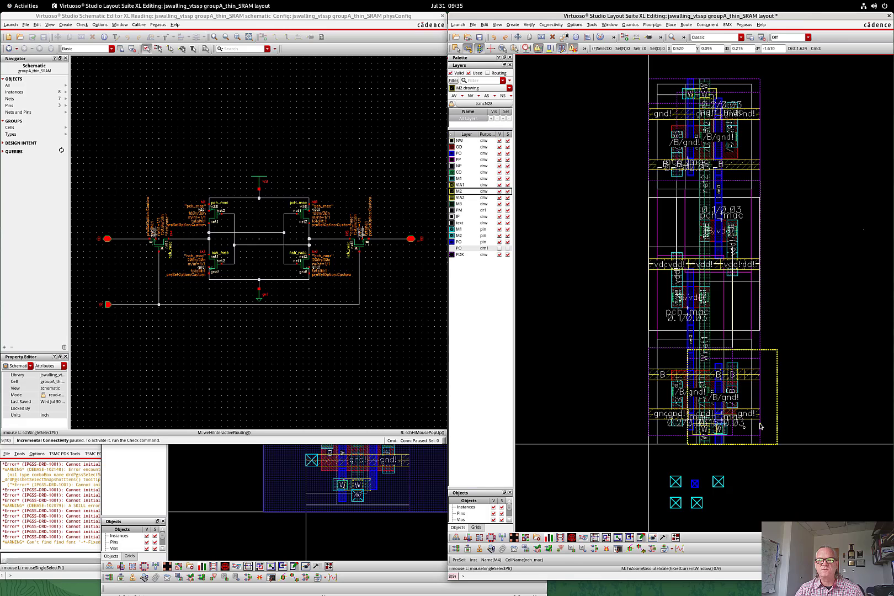
- Move the W pin straight up until its lower edge sits on the PR boundary's bottom edge line
click(677, 478)
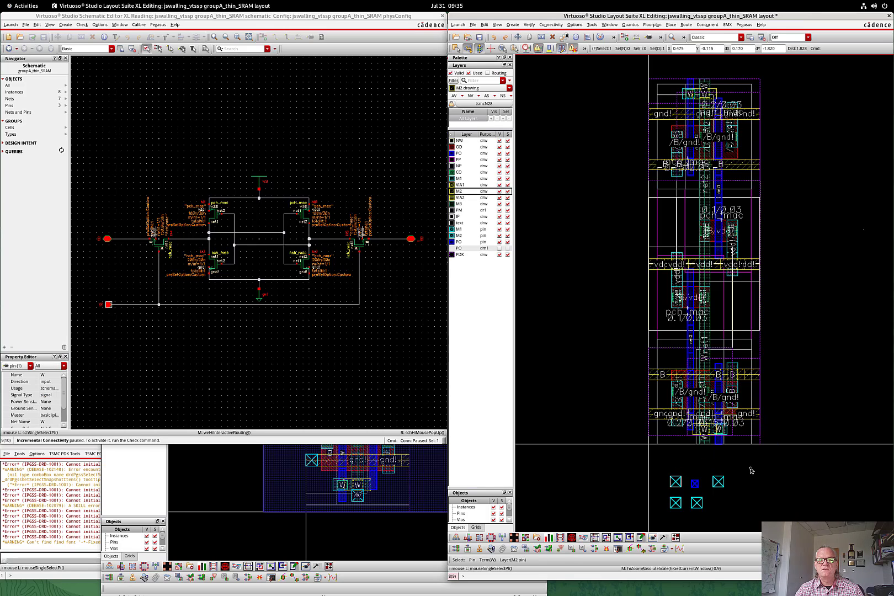
key(q)
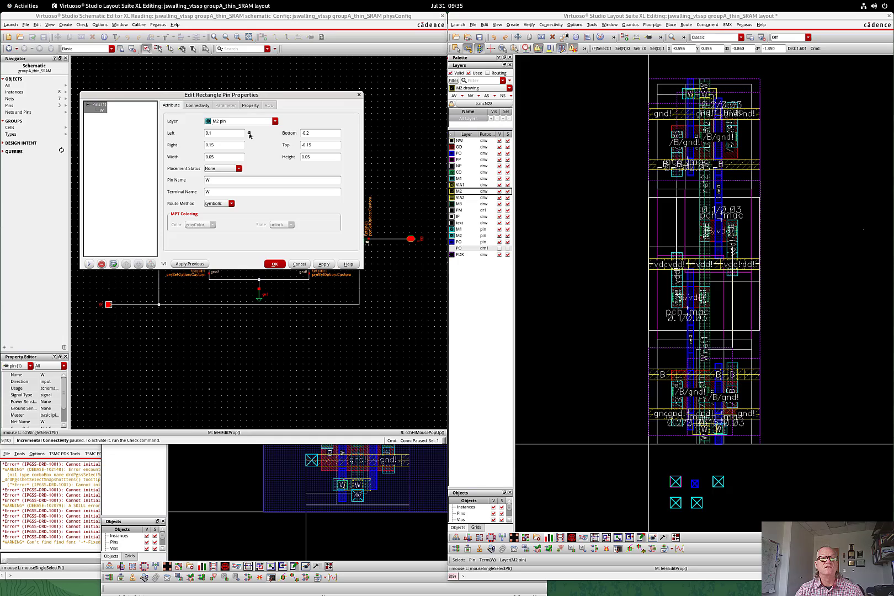
key(Escape)
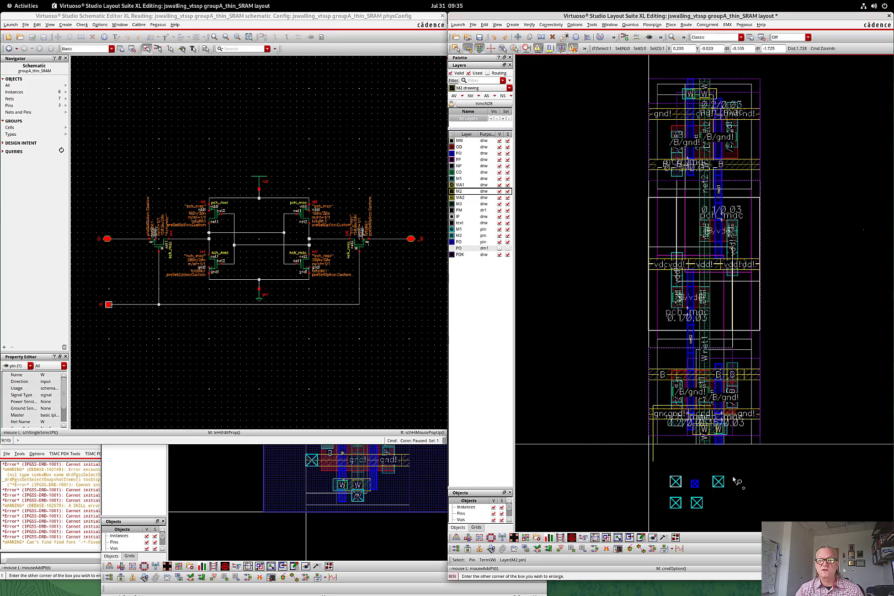
right_drag(653, 405, 760, 523)
key(m)
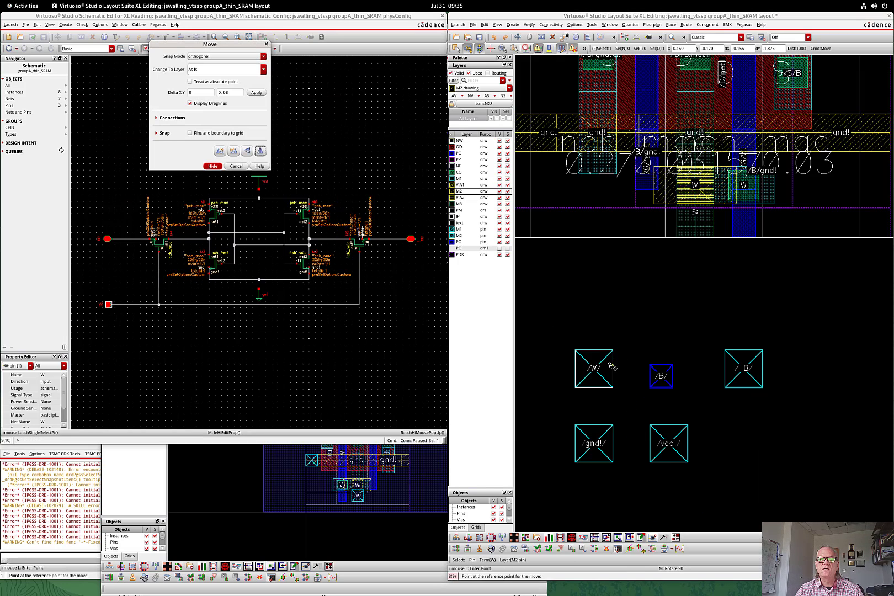
click(611, 366)
ctrl+scroll(662, 277, up, 5)
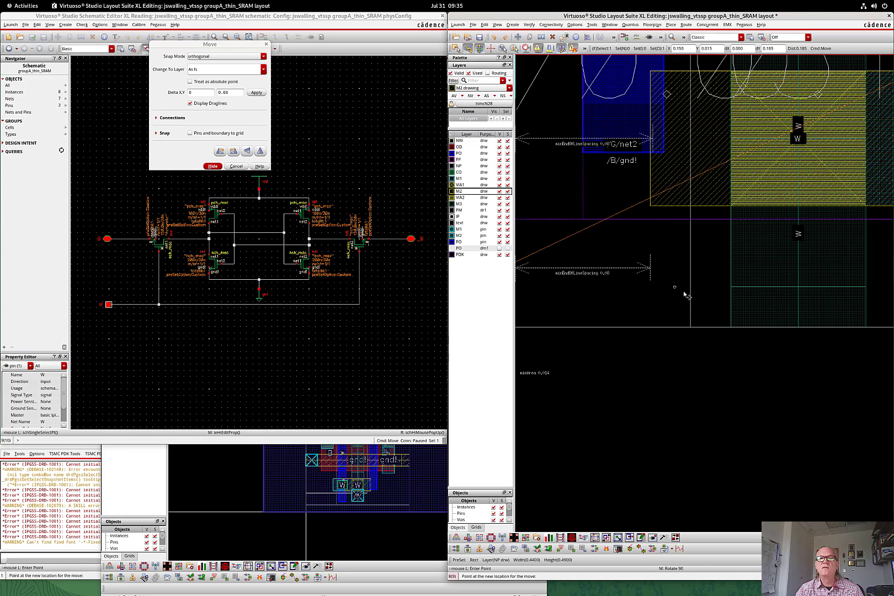
shift+scroll(673, 289, left, 2)
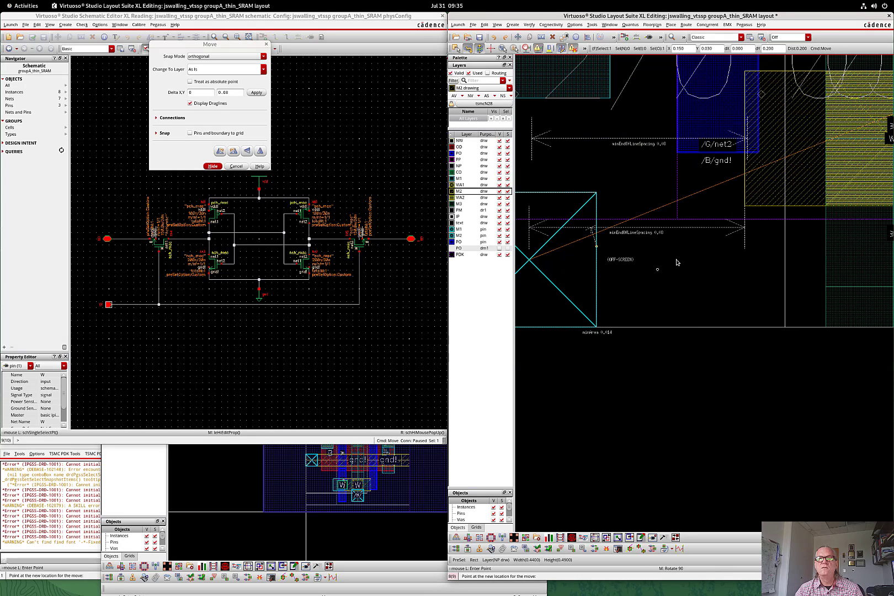
click(676, 264)
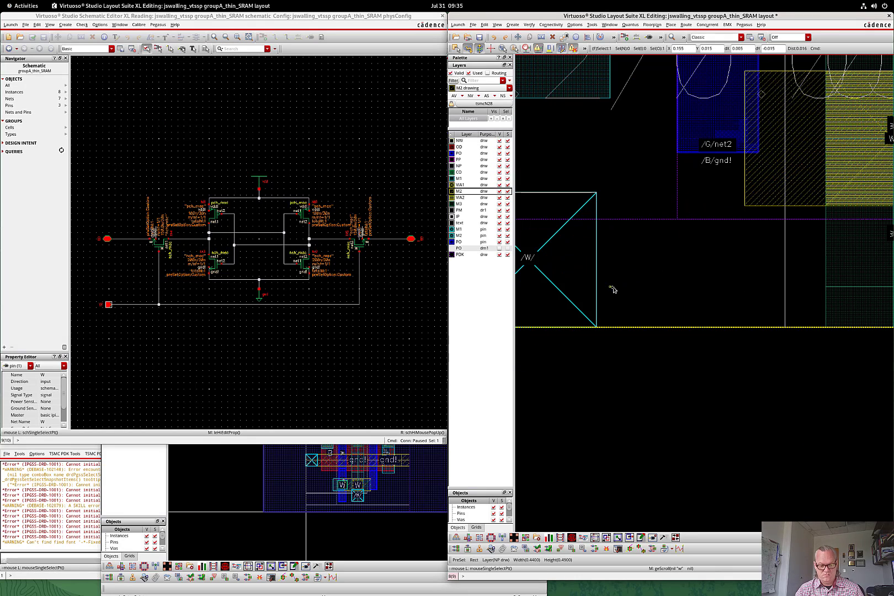
- Move the W pin horizontally onto the lower end of the vertical M3 W wire
click(641, 282)
shift+scroll(641, 283, right, 2)
click(827, 305)
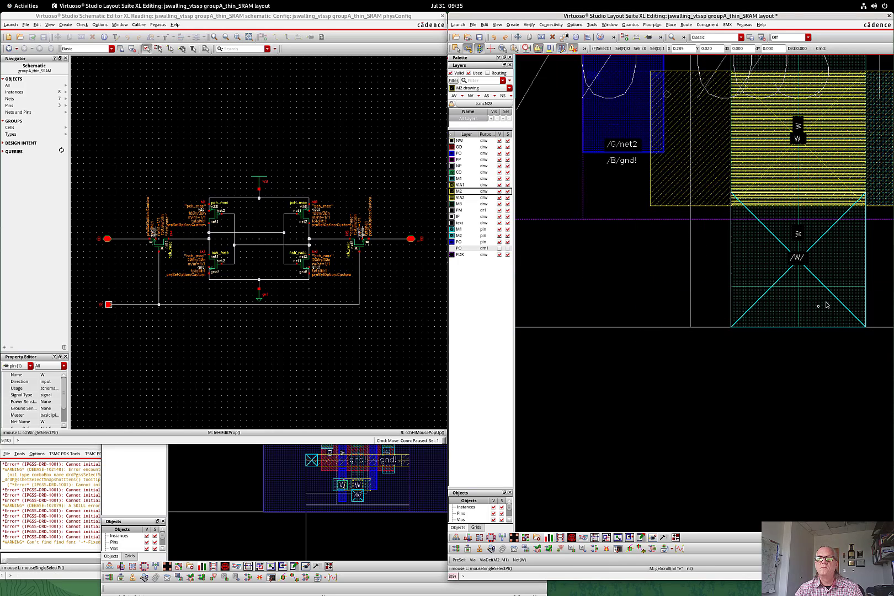
- Change the W pin's layer to M3 pin and save the layout
key(q)
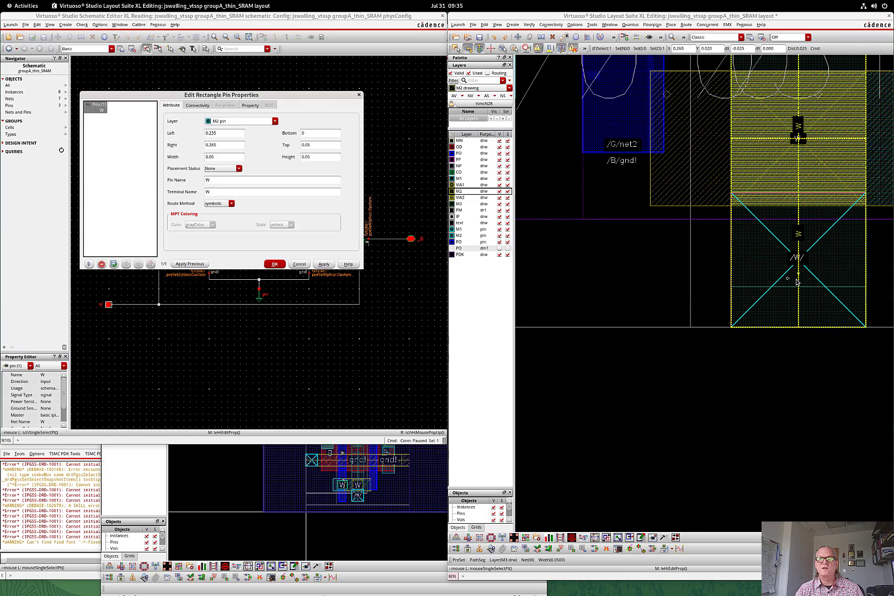
click(241, 118)
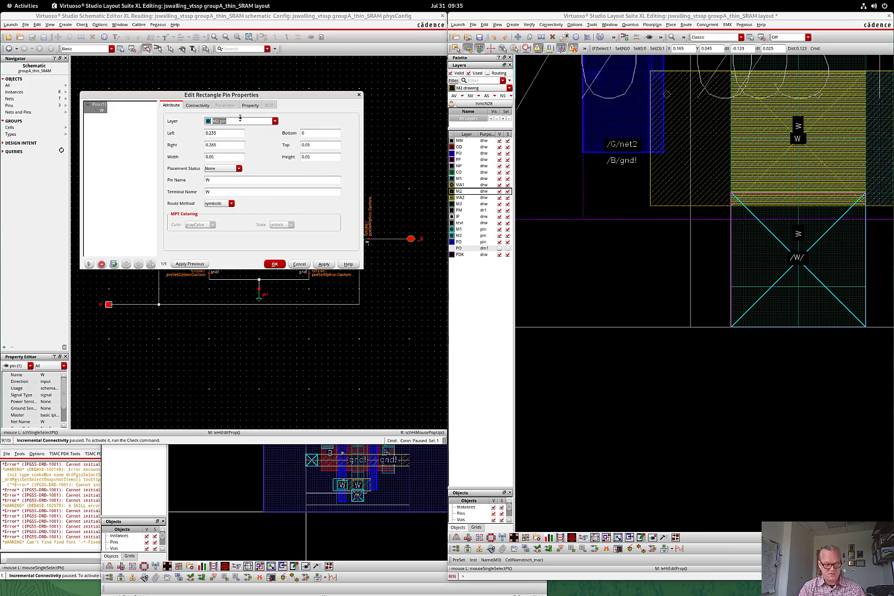
text(M3)
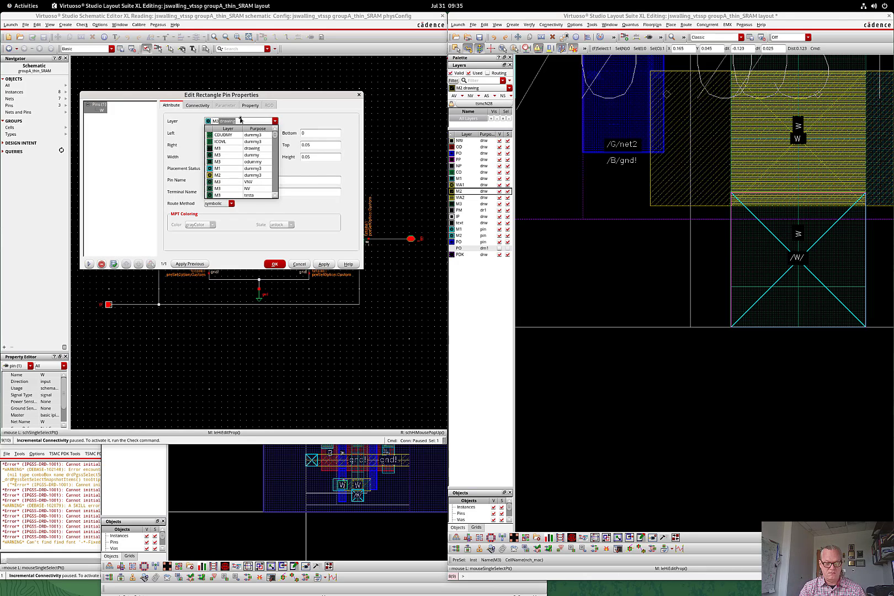
key(Return)
key(Return)
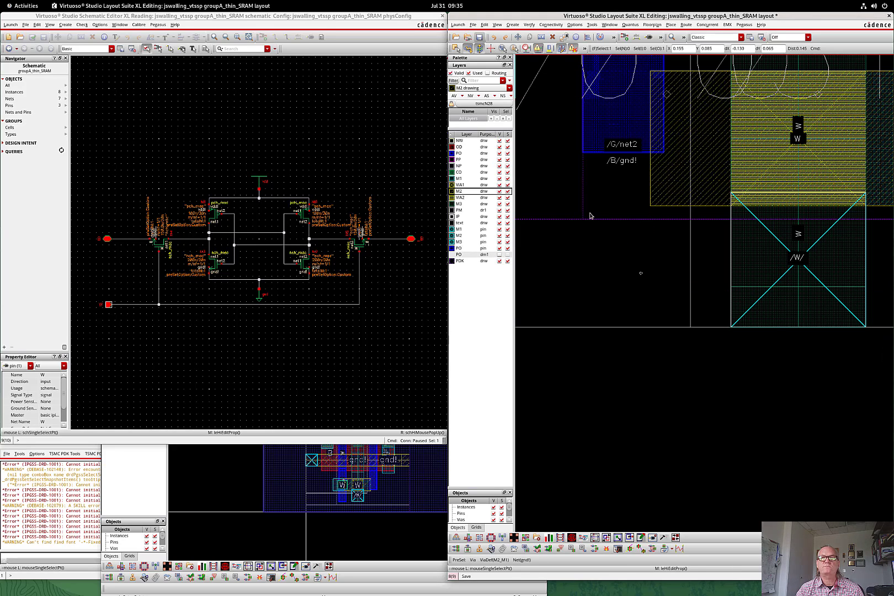
click(691, 365)
- Move the gnd! pin onto the left end of the lower gnd! M2 rail, flush with the PR boundary's left edge
key(f)
right_drag(661, 444, 723, 520)
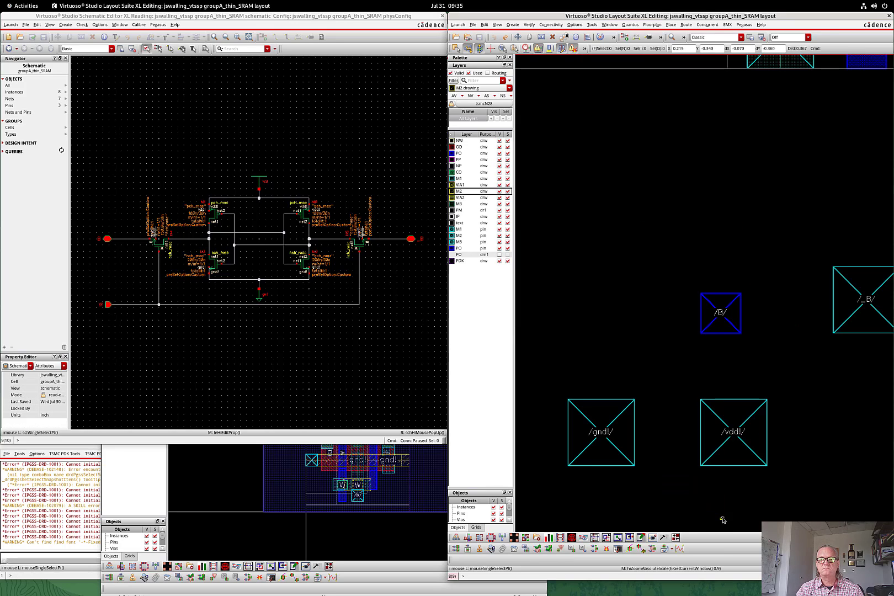
key(m)
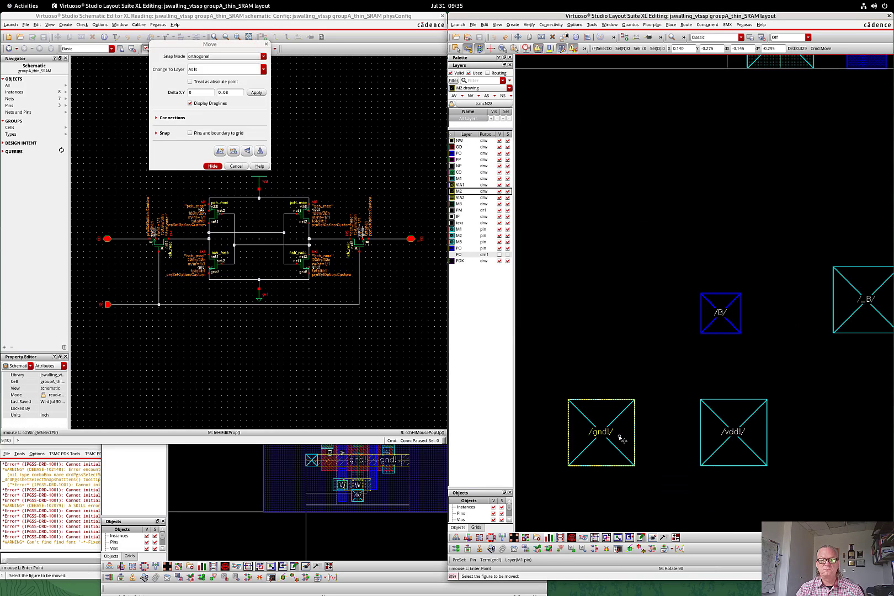
key(f)
click(616, 385)
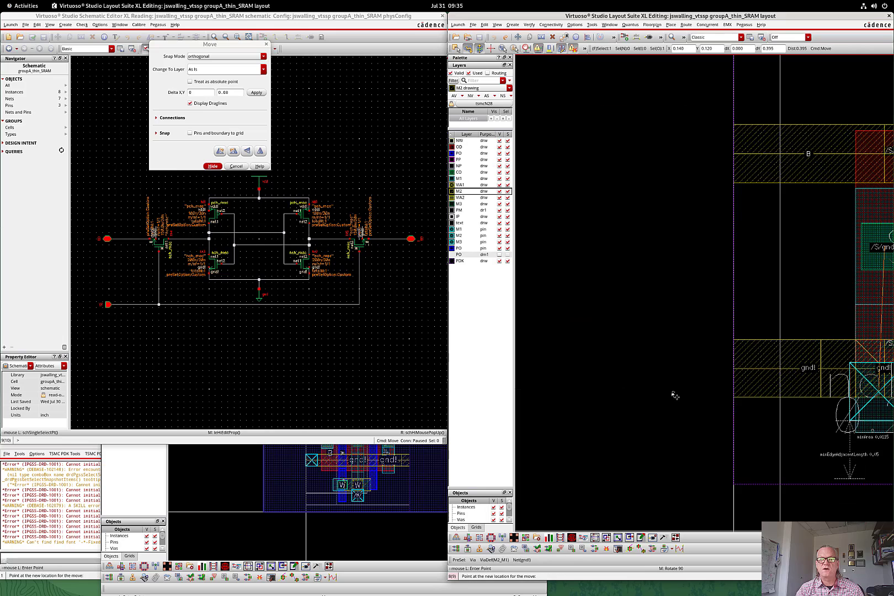
ctrl+scroll(780, 355, up, 2)
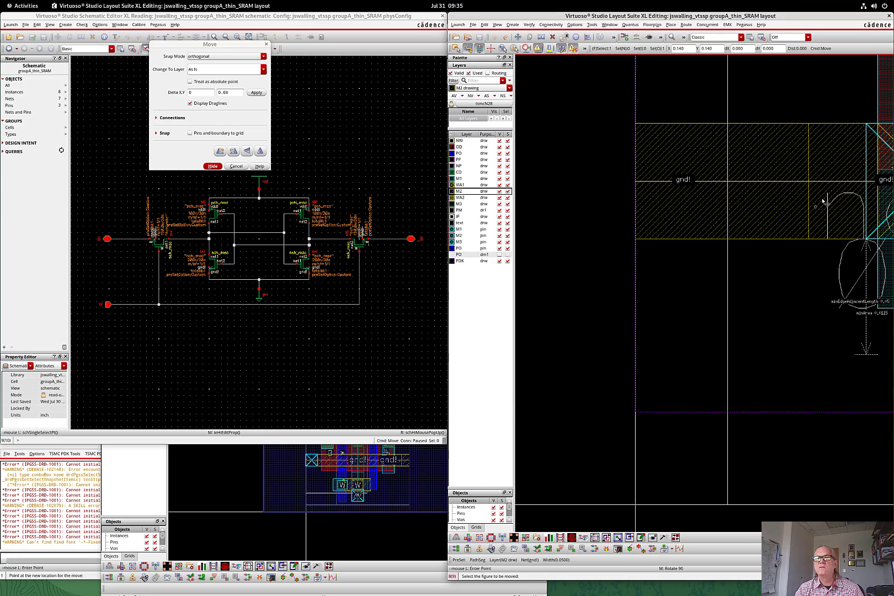
click(822, 253)
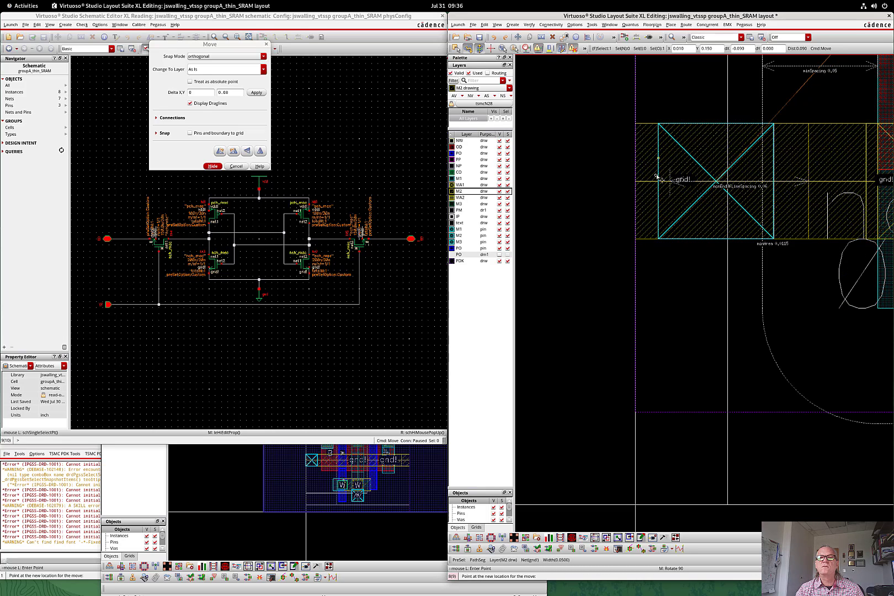
key(Escape)
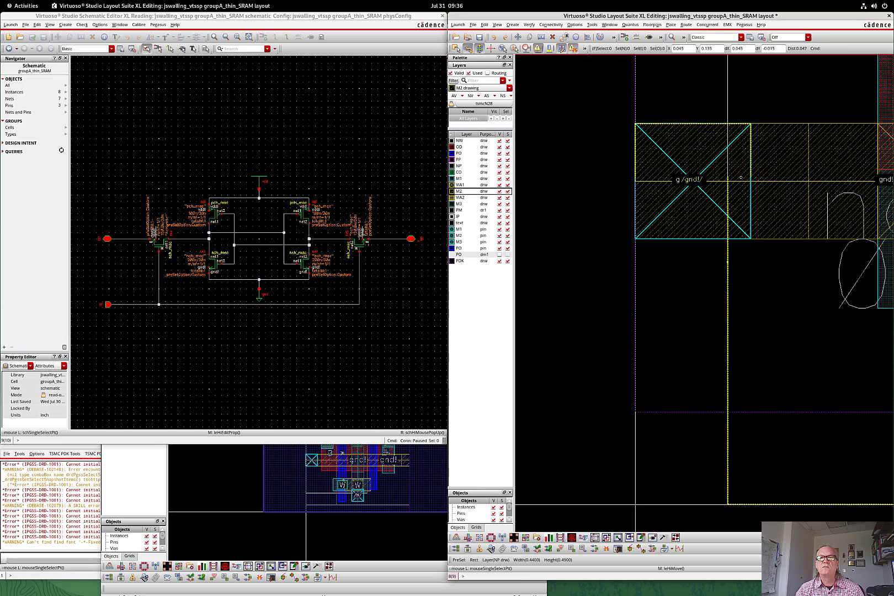
- Change the gnd! pin's layer to M2 pin and save the layout
click(663, 171)
key(q)
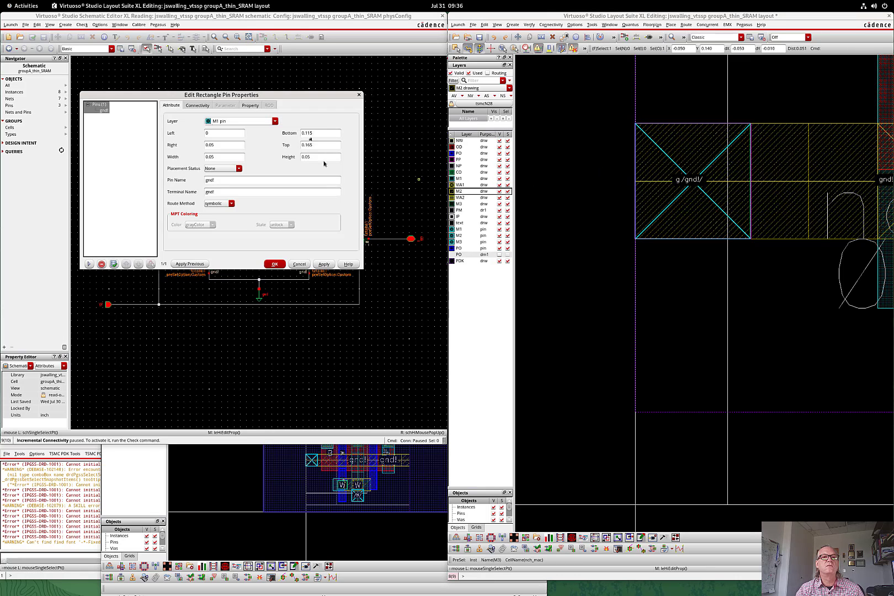
click(251, 120)
text(M2 pin)
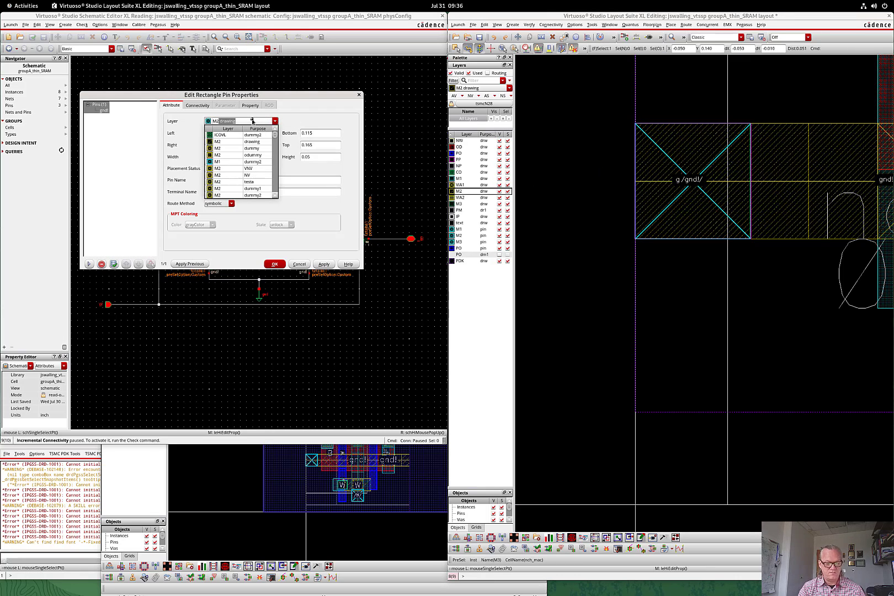
key(Return)
key(Return)
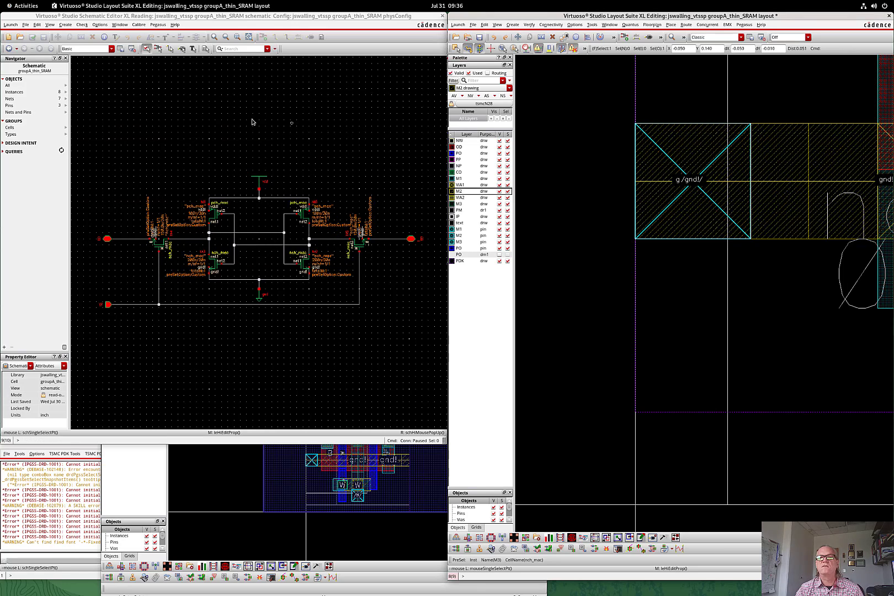
click(480, 37)
- Copy the gnd! pin straight up onto the left end of the upper gnd! M2 rail
click(651, 185)
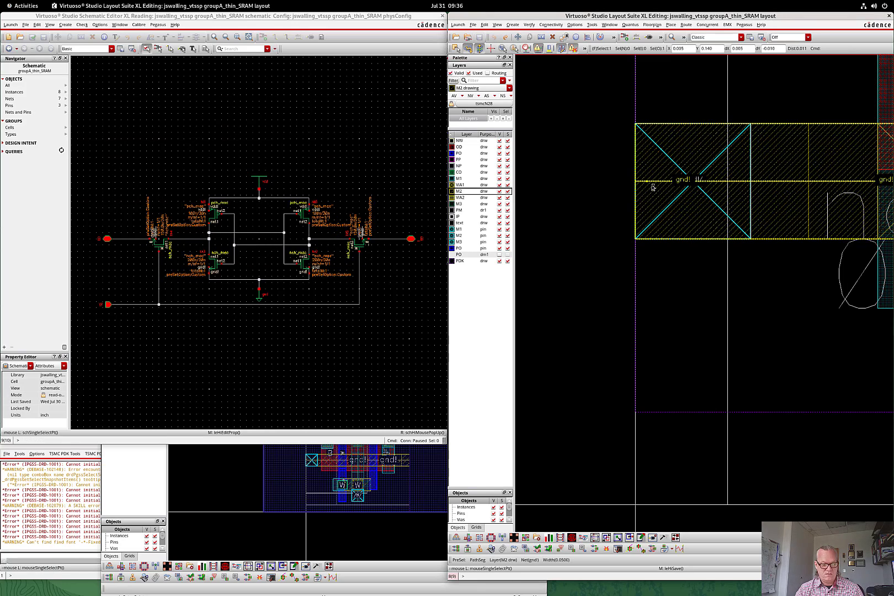
key(c)
click(686, 239)
key(f)
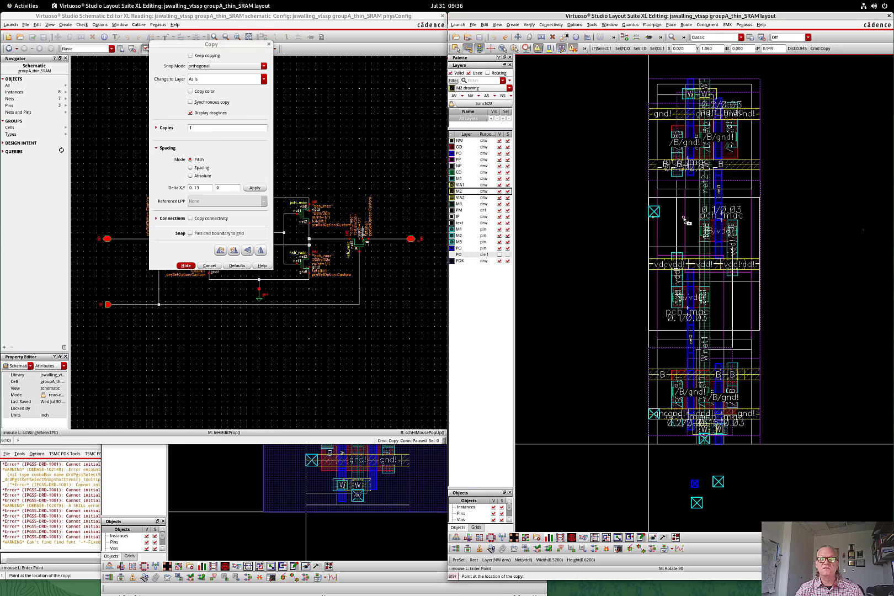
right_drag(631, 95, 704, 152)
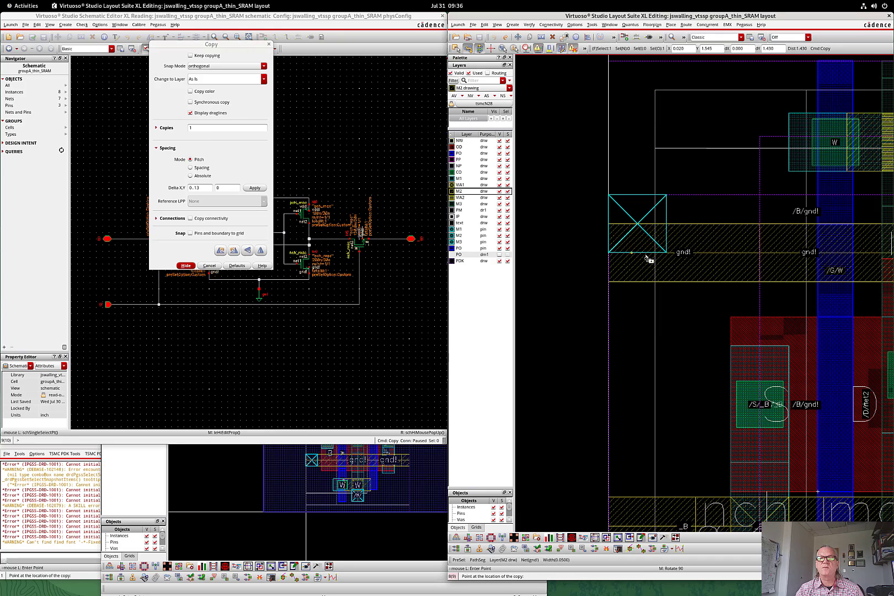
click(646, 283)
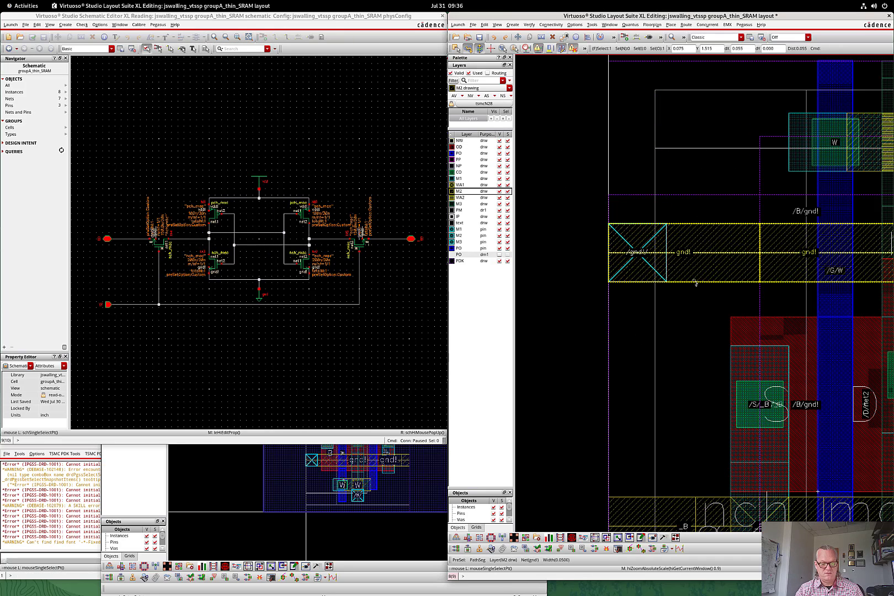
- Move the B pin from below the cell straight up onto the horizontal B M2 wire
key(f)
click(739, 532)
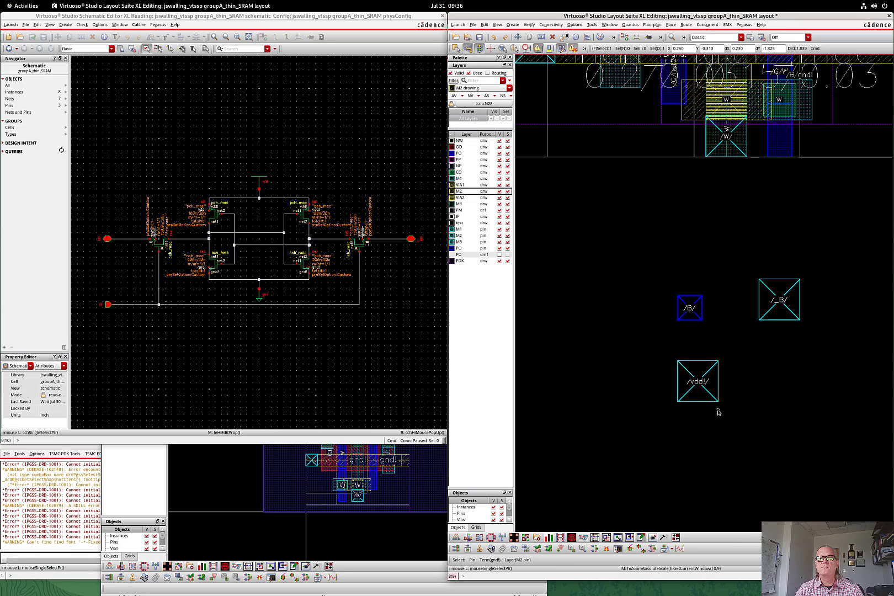
click(690, 319)
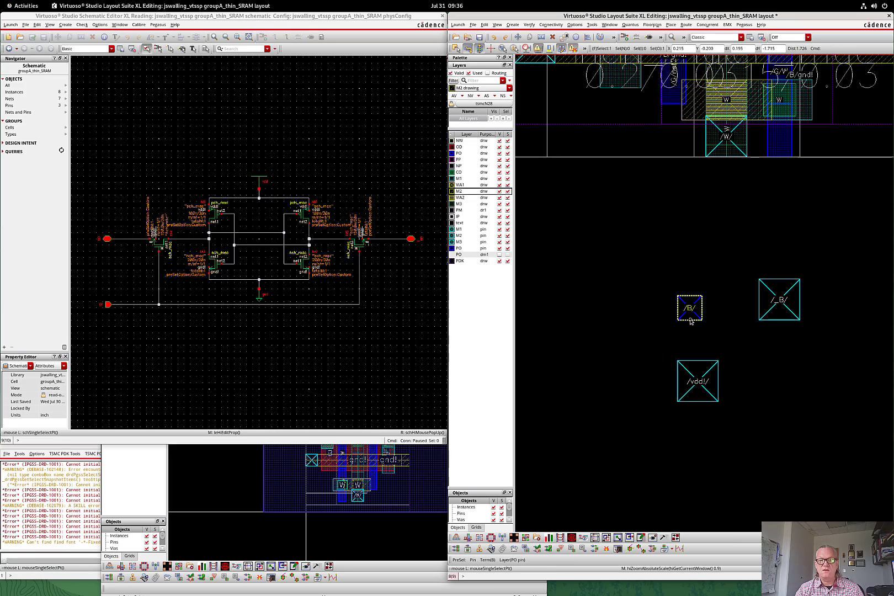
key(m)
key(shift+z)
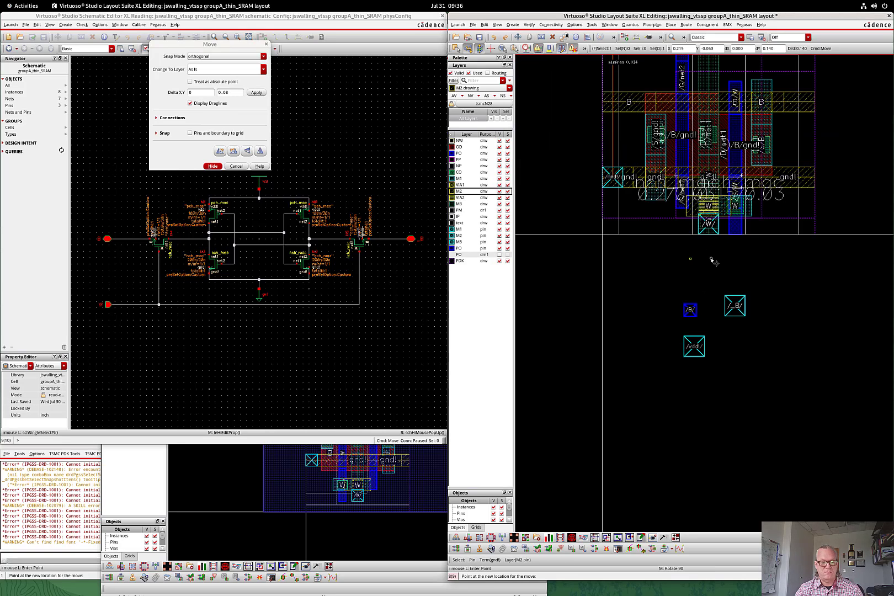
click(723, 291)
click(696, 319)
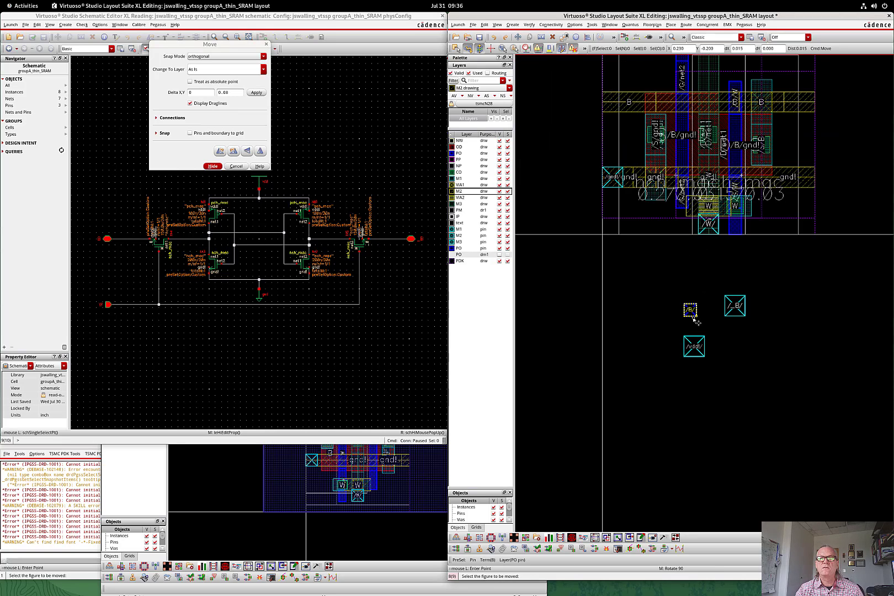
key(z)
click(590, 82)
click(775, 128)
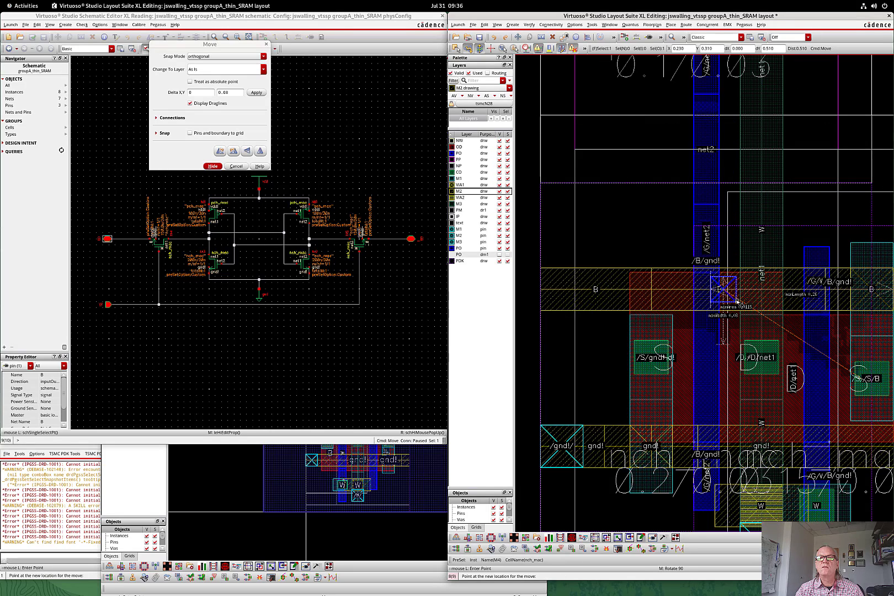
click(737, 300)
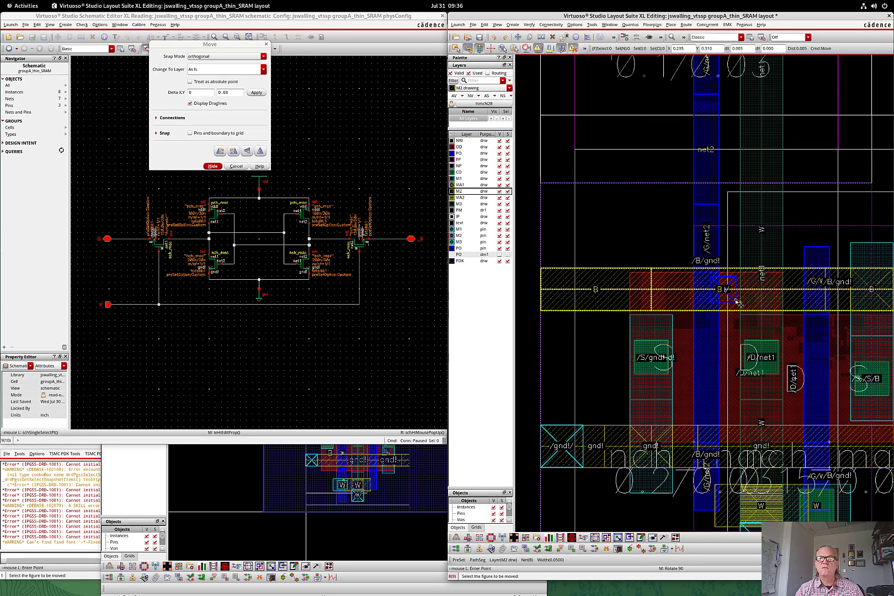
- Move the B pin along the M2 wire to its left end, just inside the PR boundary and vertically centred
click(740, 300)
right_drag(539, 244, 610, 350)
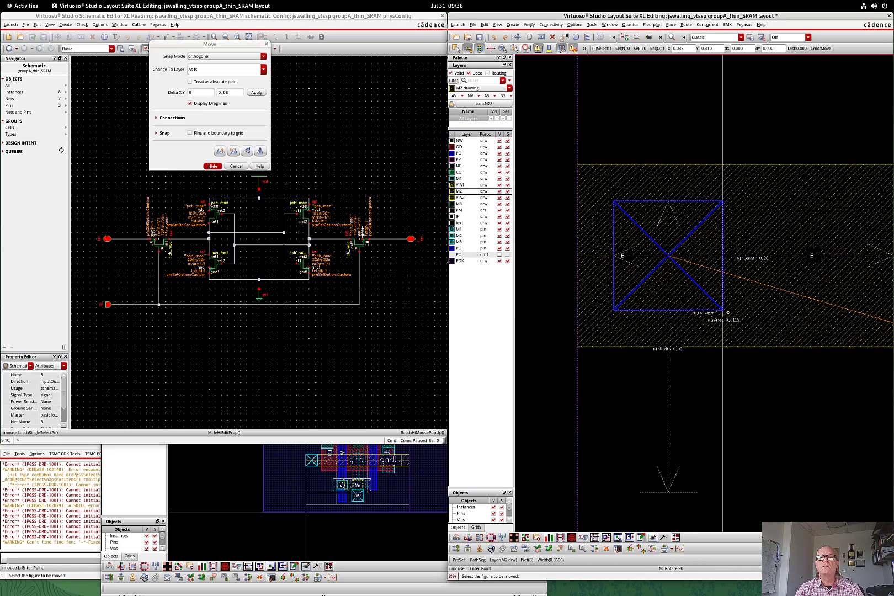
click(669, 255)
- Change the B pin's layer to M2 pin
key(q)
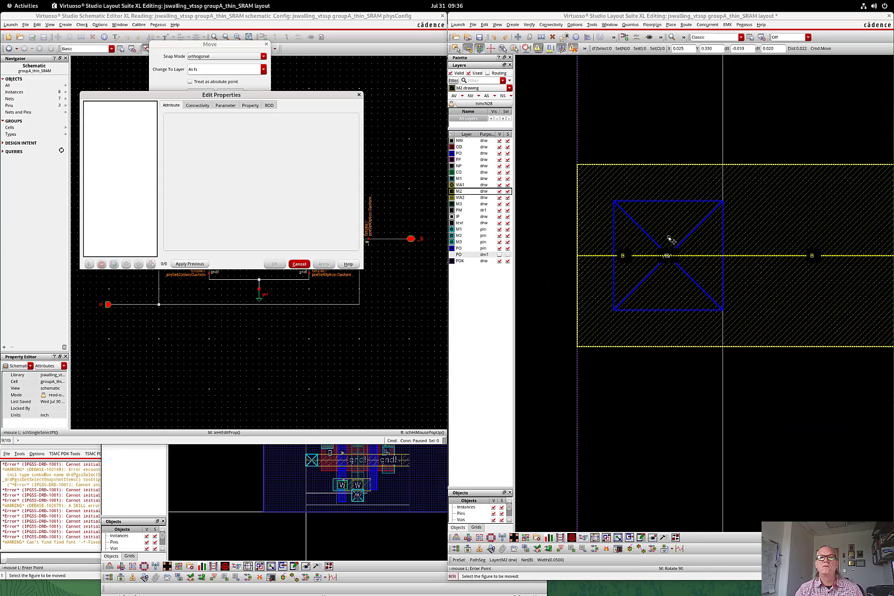
key(Escape)
key(Escape)
click(664, 209)
key(q)
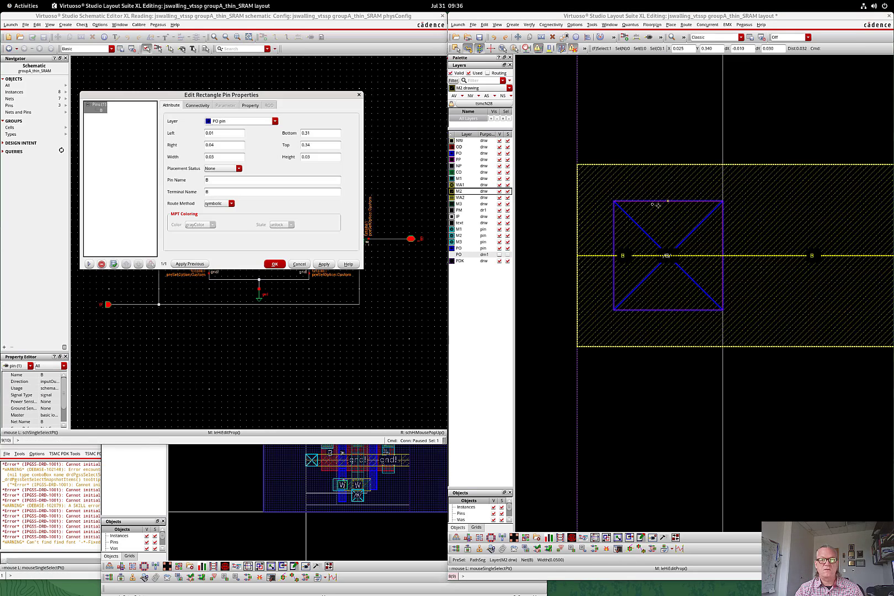
click(249, 120)
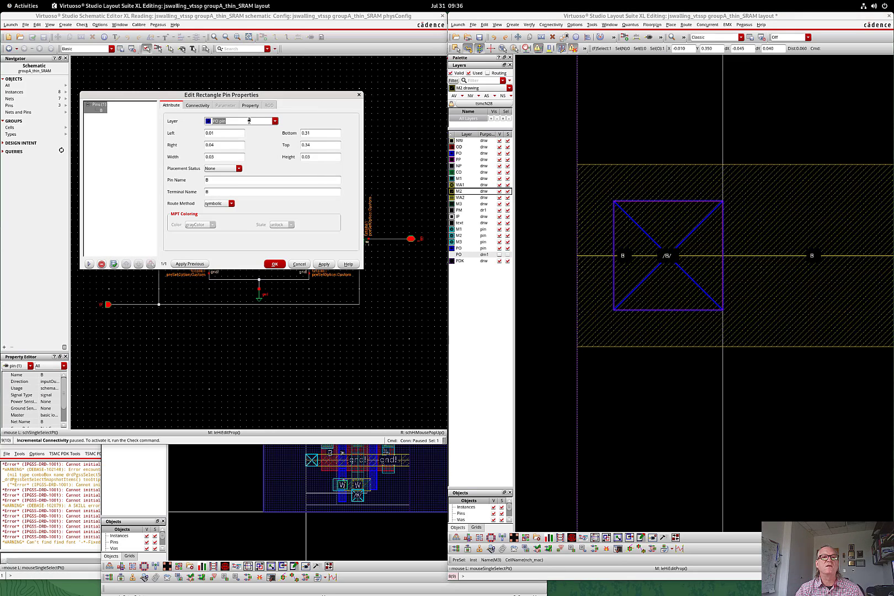
text(M2 pin)
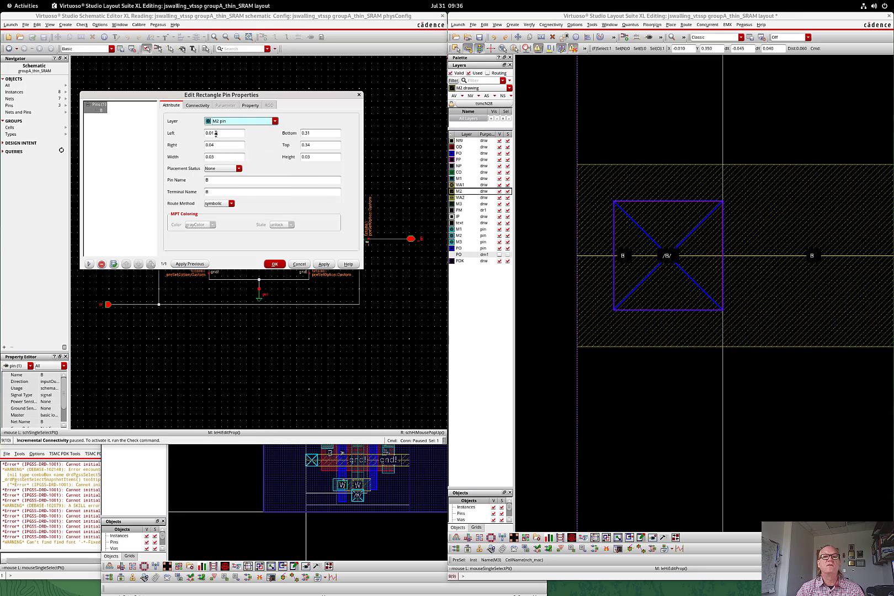
click(271, 265)
- Try to stretch the B pin's upper edge to the top edge of the B M2 wire
key(s)
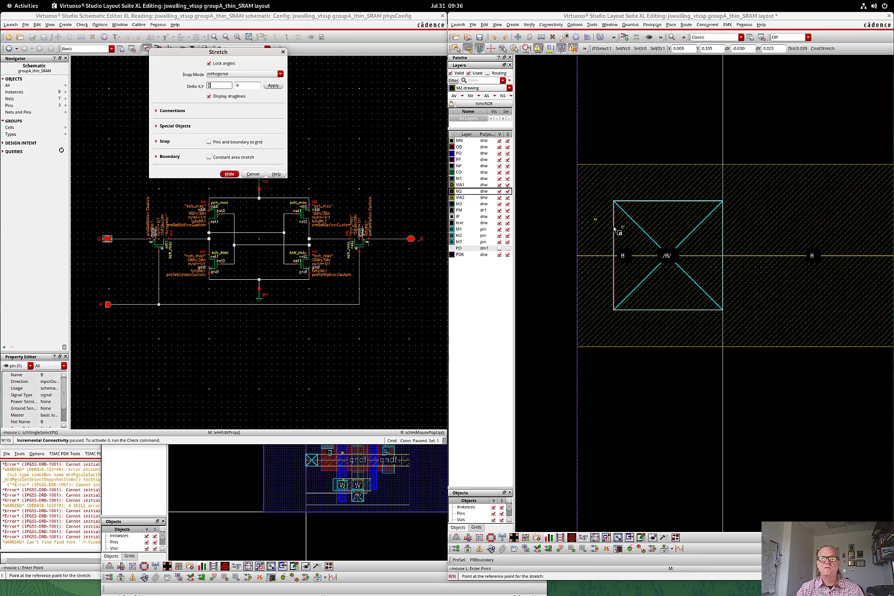
click(648, 192)
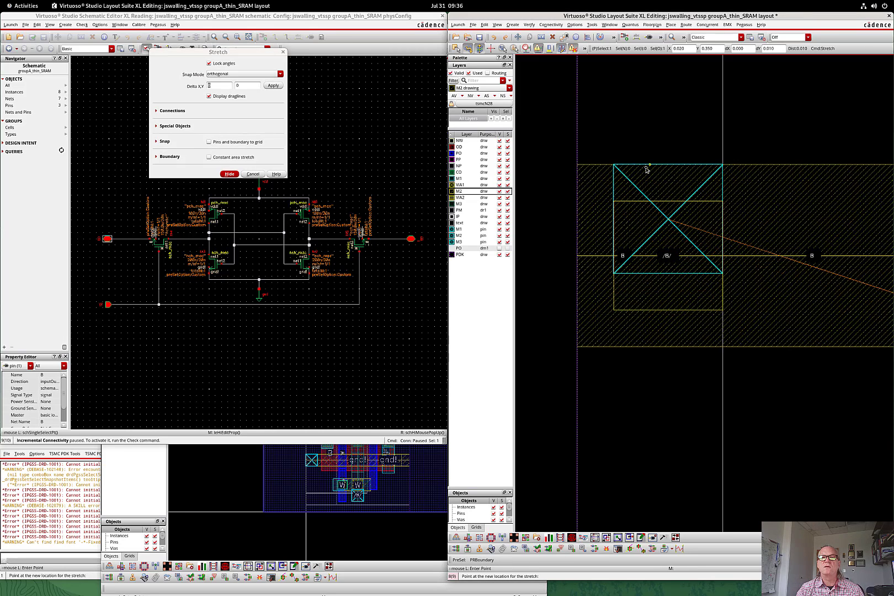
click(647, 169)
key(s)
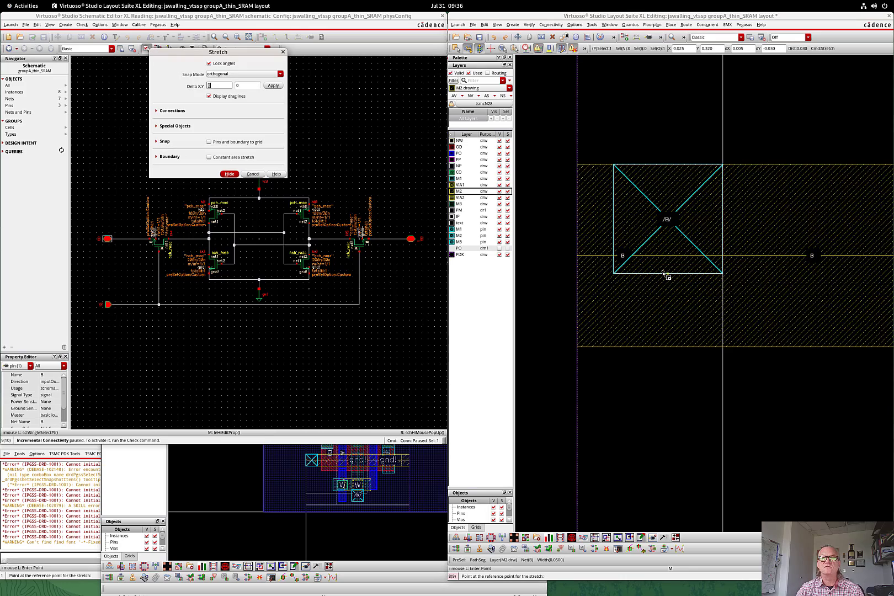
key(Escape)
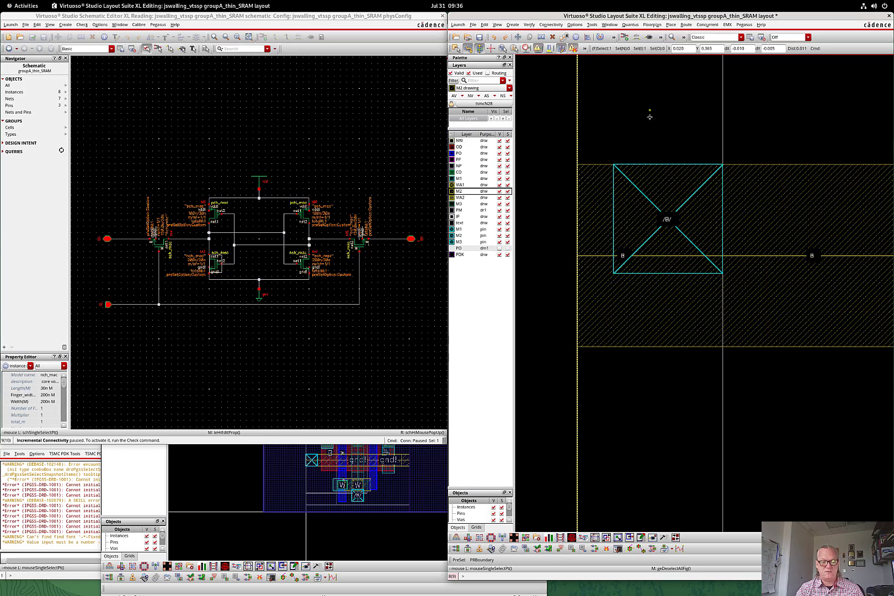
key(s)
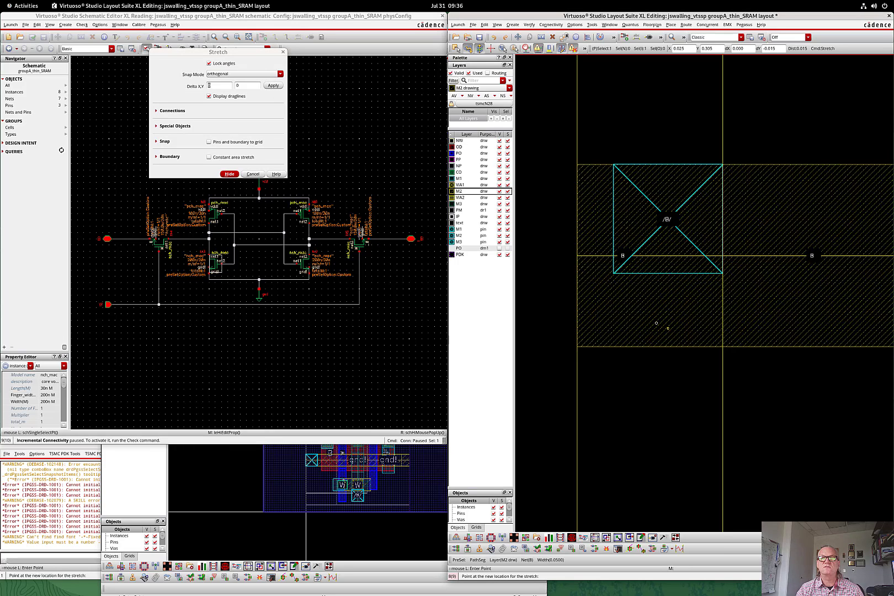
key(Escape)
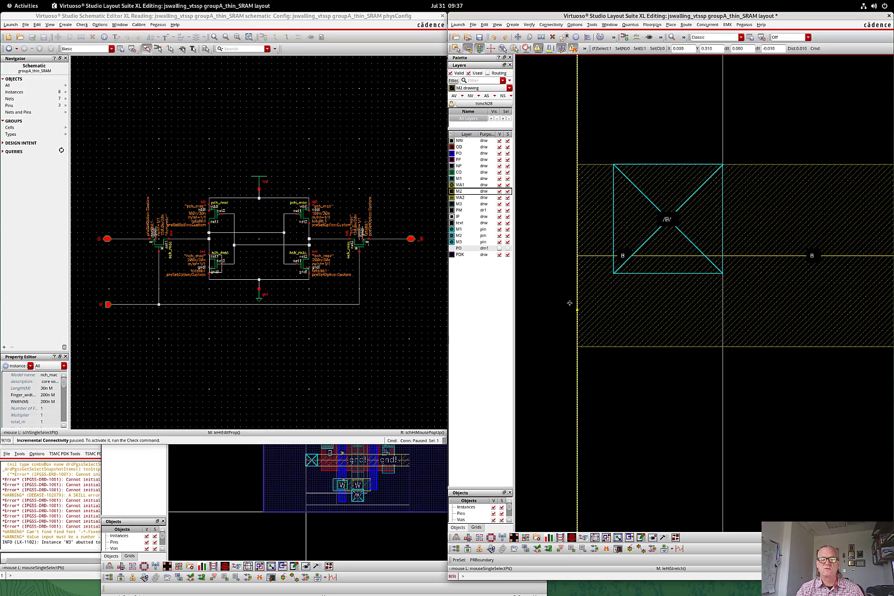
- Undo the unintended shifts of the B pin and the lower-left nch_mac instance, leaving nothing selected
scroll(570, 303, down, 5)
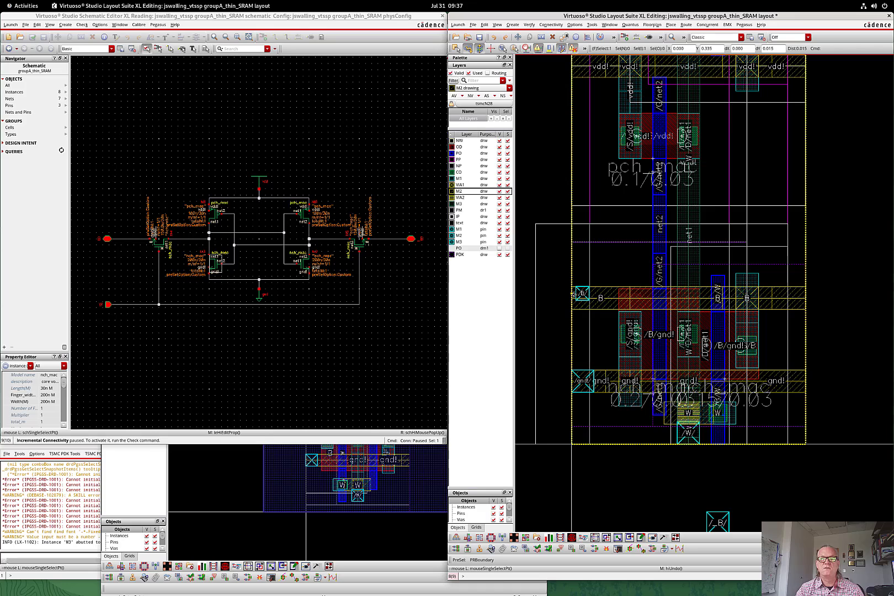
click(556, 259)
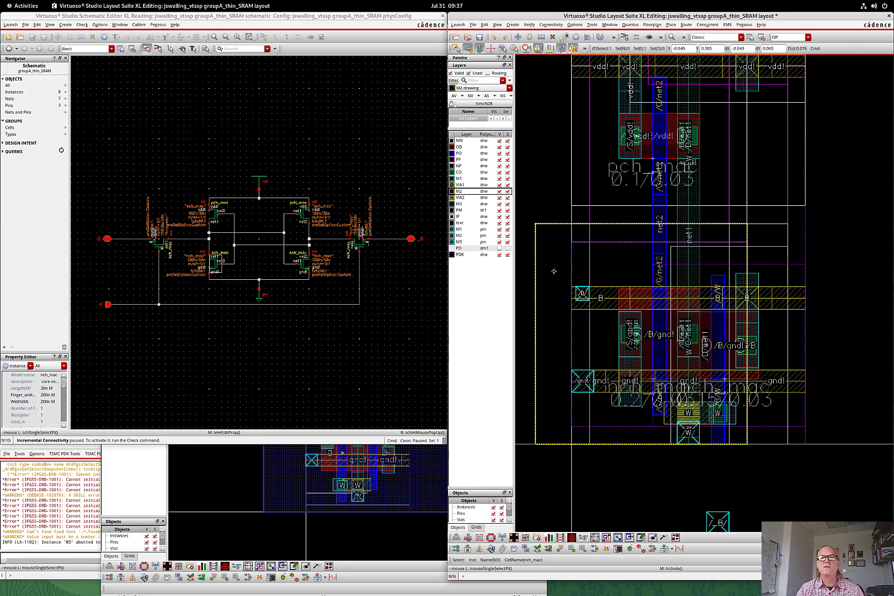
scroll(554, 271, up, 6)
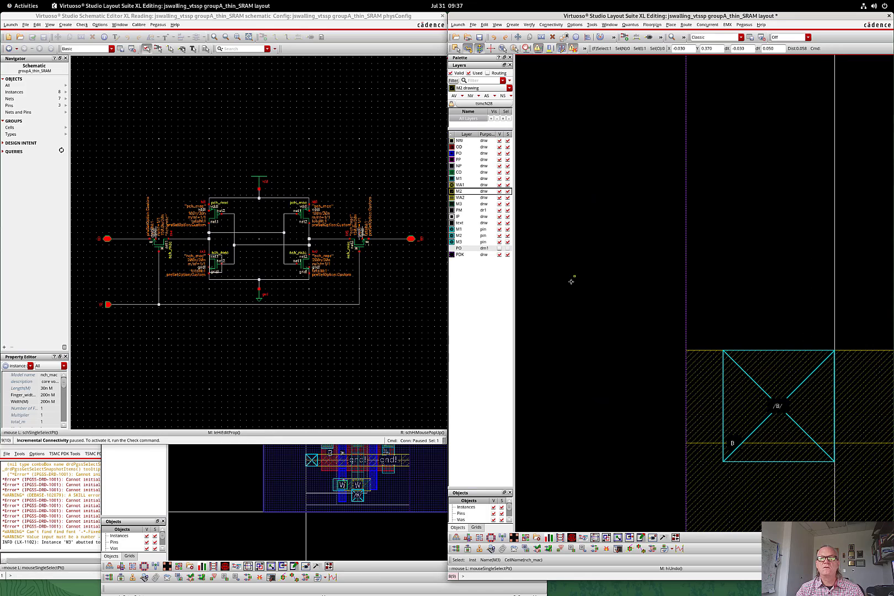
scroll(573, 279, down, 5)
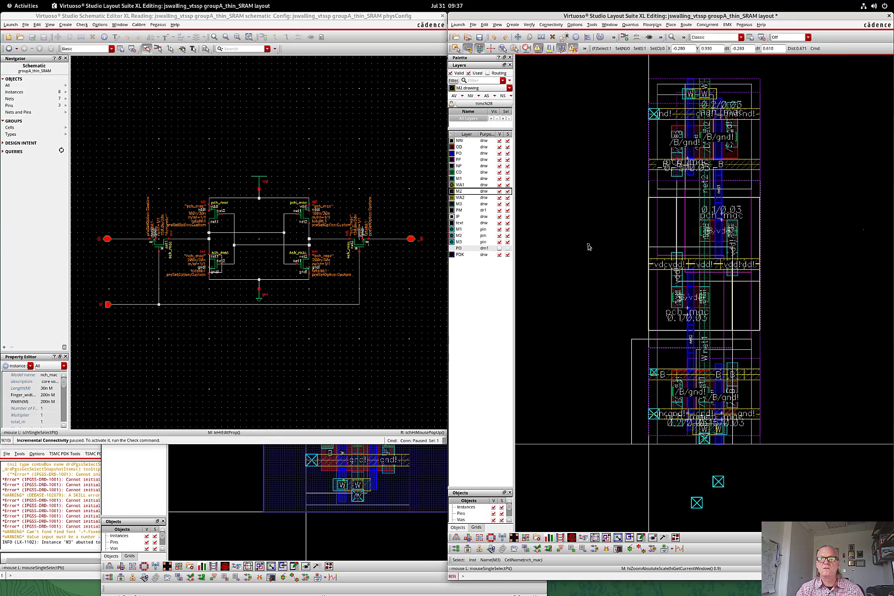
key(ctrl+d)
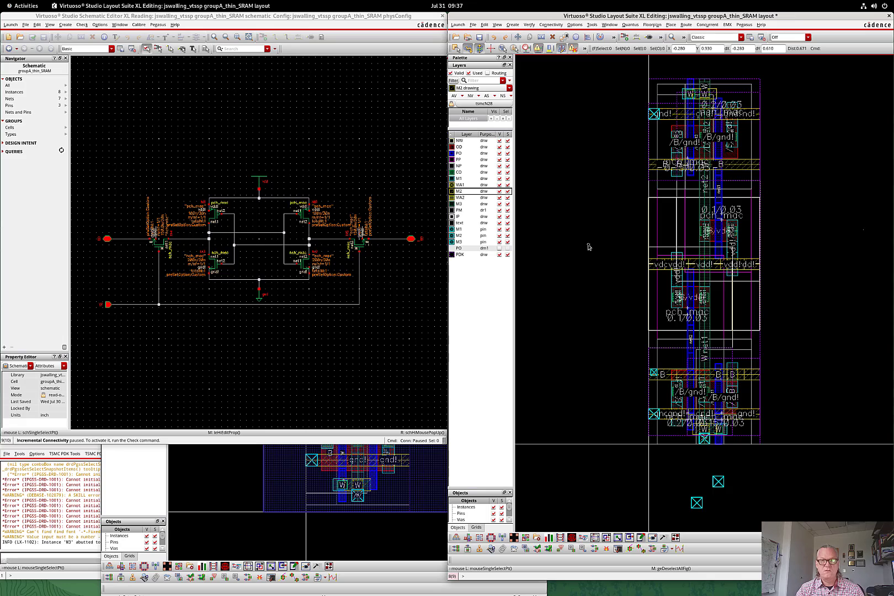
key(u)
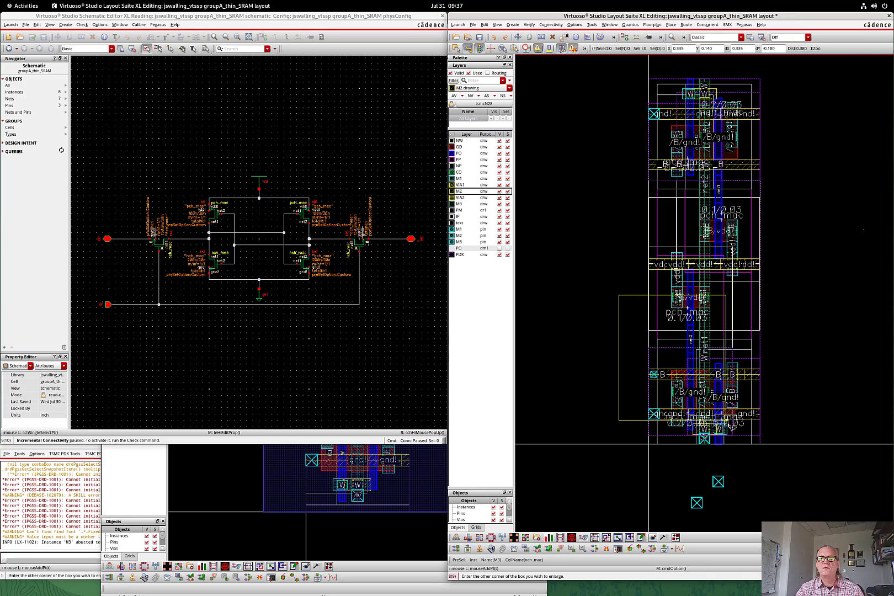
- Stretch the B pin's four edges to span the M2 wire's full height and reach from the PR boundary's left edge to X 0.05
scroll(665, 399, up, 5)
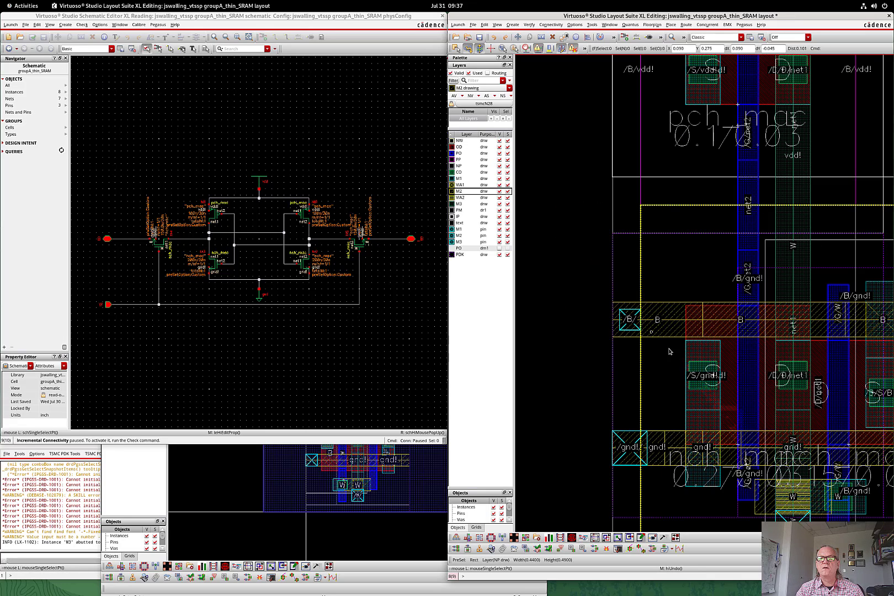
scroll(635, 353, up, 8)
key(s)
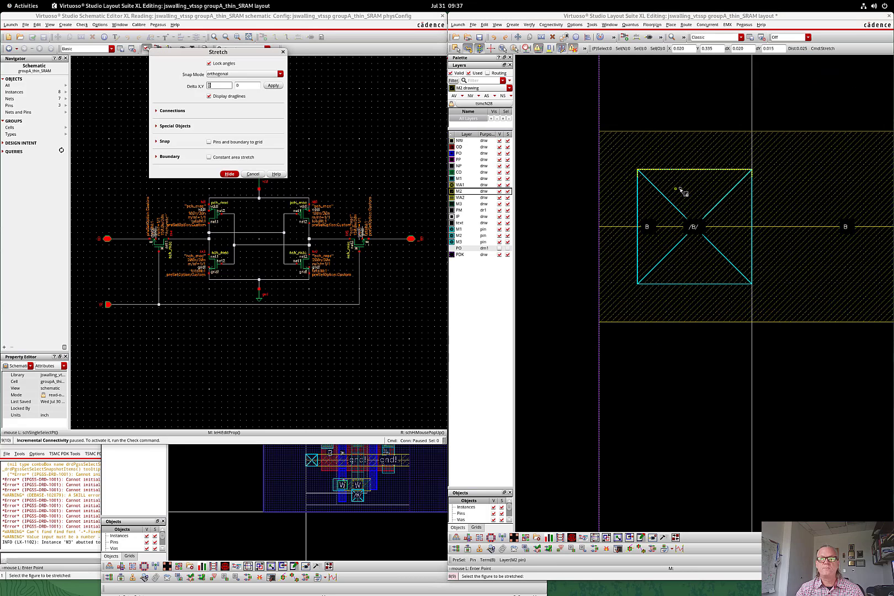
click(697, 171)
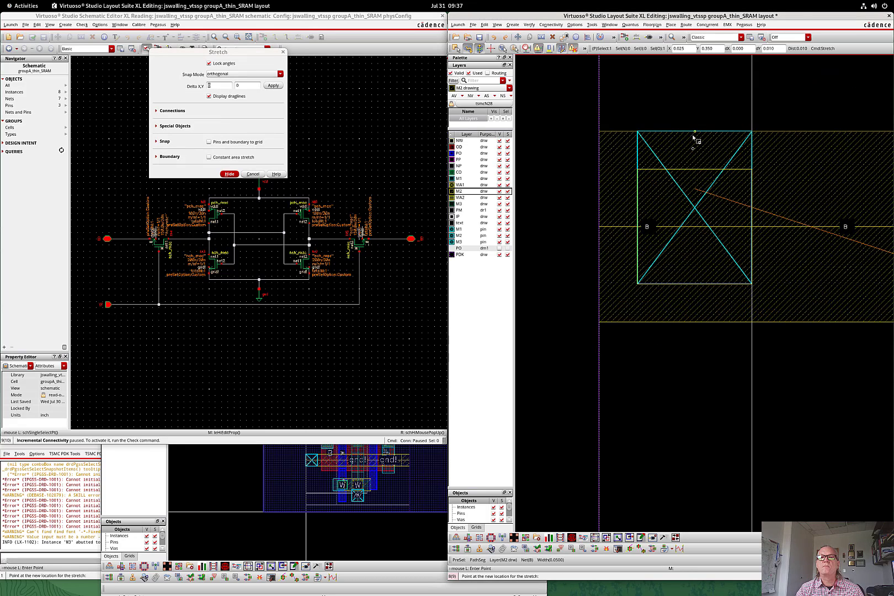
click(694, 134)
click(699, 287)
click(696, 322)
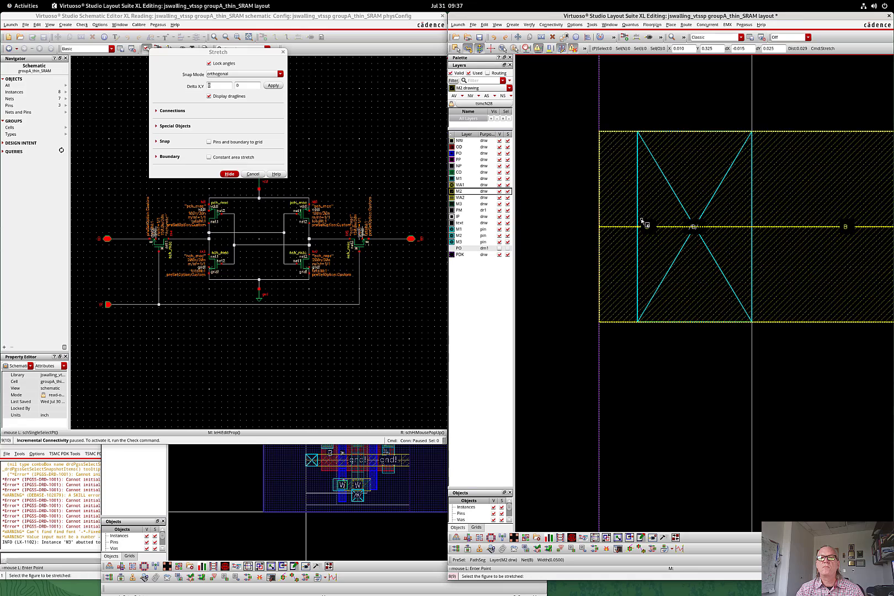
click(640, 215)
click(600, 211)
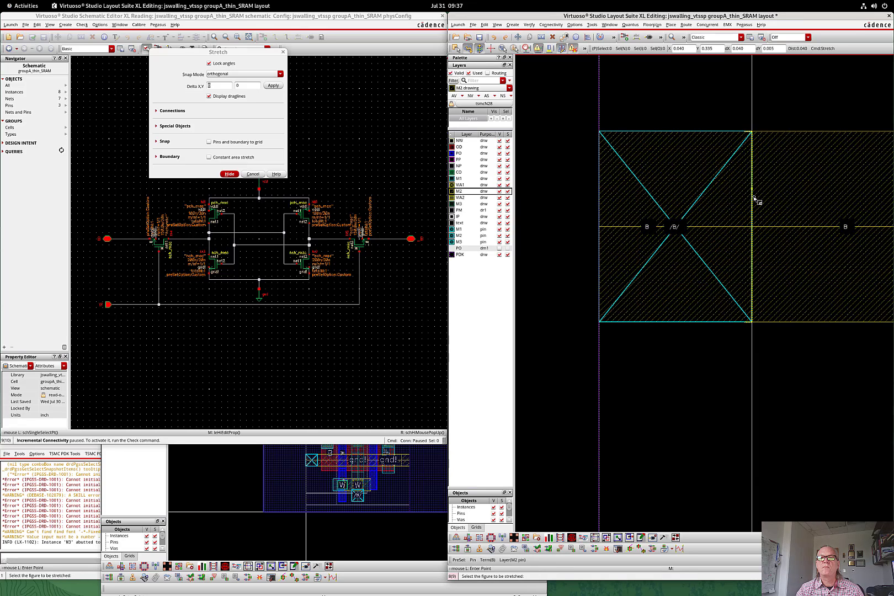
click(753, 196)
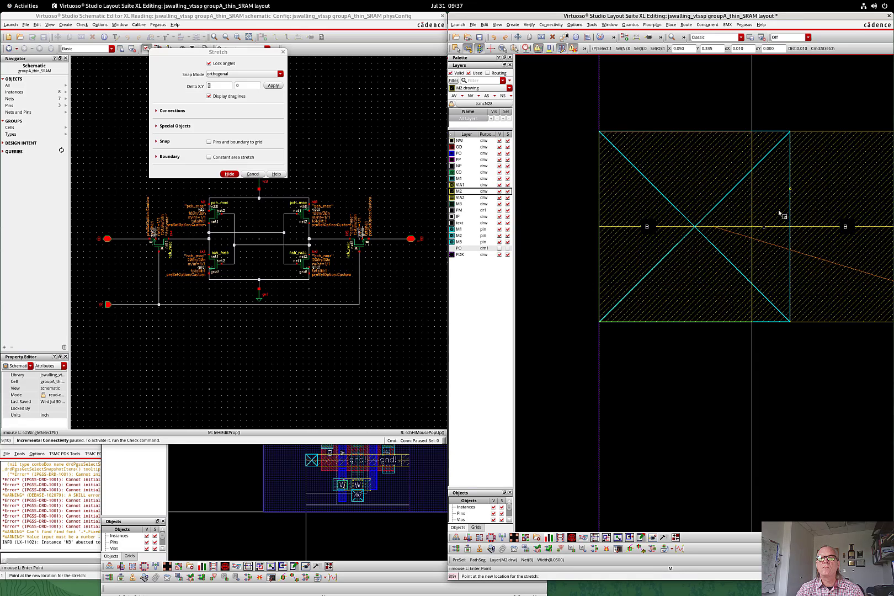
click(779, 212)
key(f)
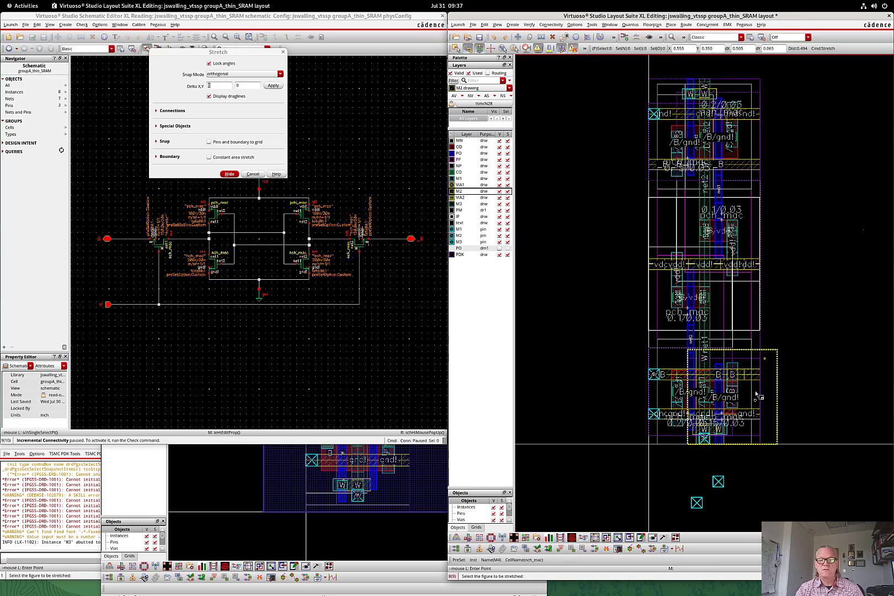
key(Escape)
- Move the _B pin from below the cell onto the _B M2 wire, matching the wire's height
right_drag(629, 417, 761, 516)
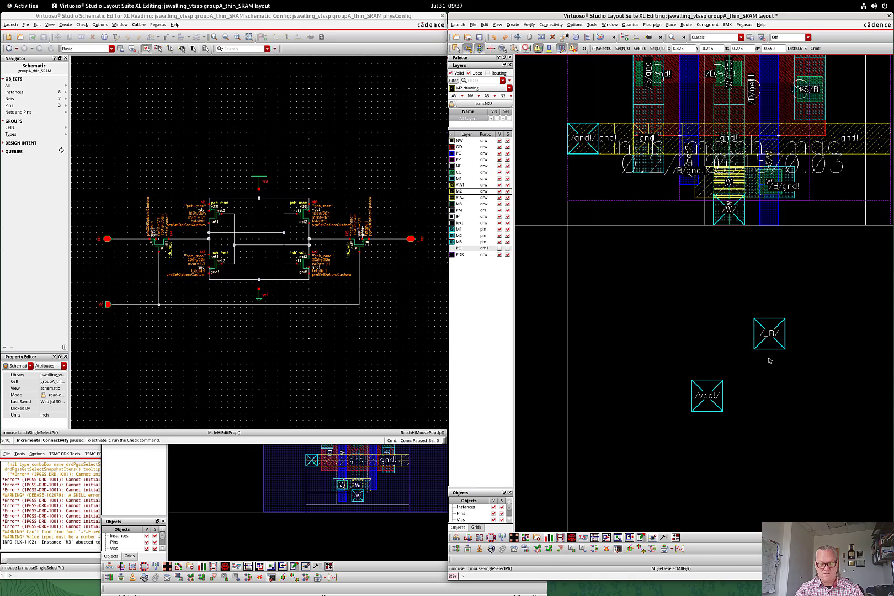
key(m)
click(769, 337)
key(f)
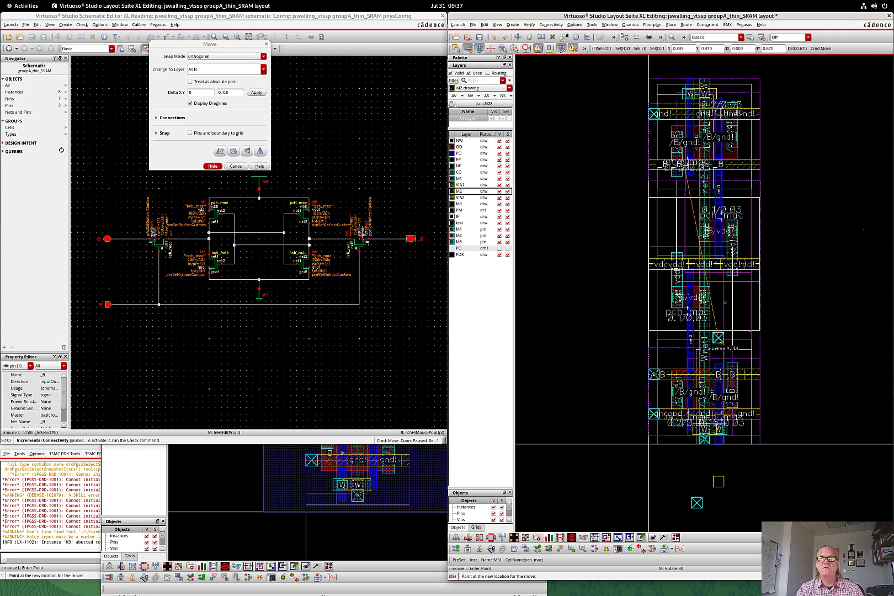
right_drag(621, 146, 754, 184)
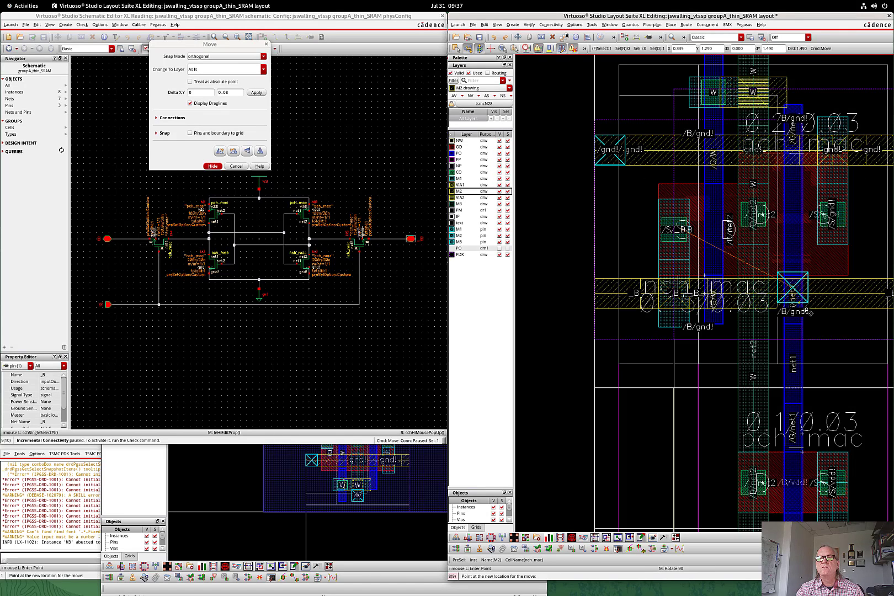
click(807, 307)
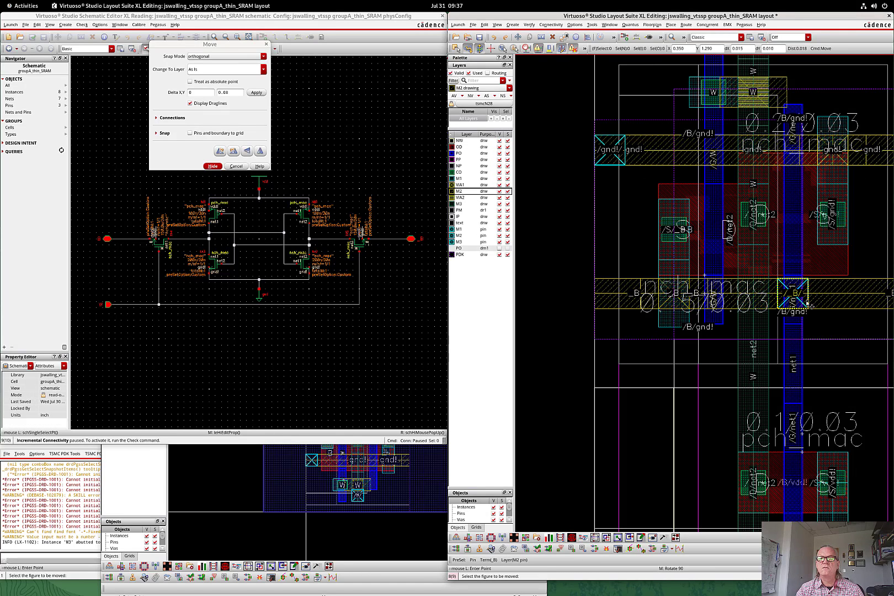
- Move the _B pin along its M2 wire until it is flush with the PR boundary's left edge, and check its layer in the pin properties
click(807, 300)
right_drag(591, 257, 637, 341)
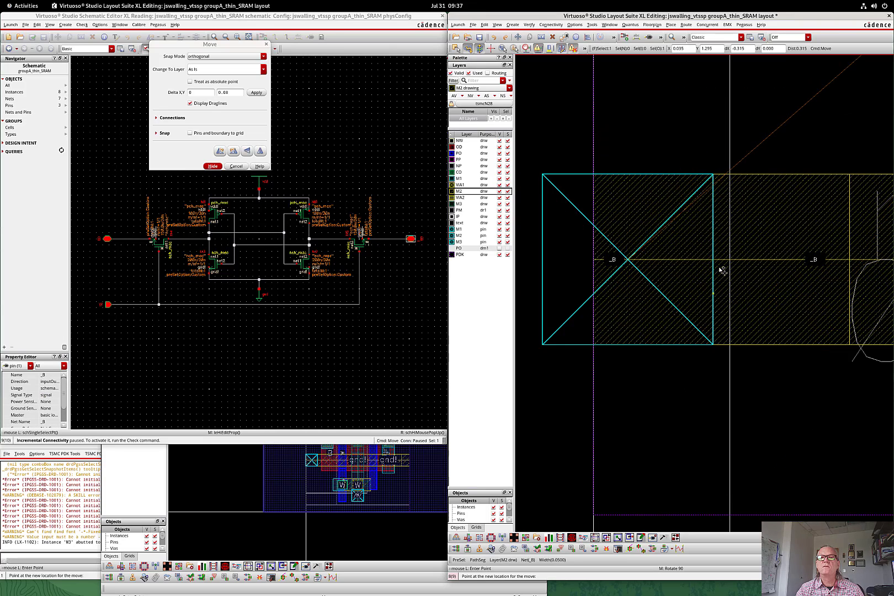
click(770, 269)
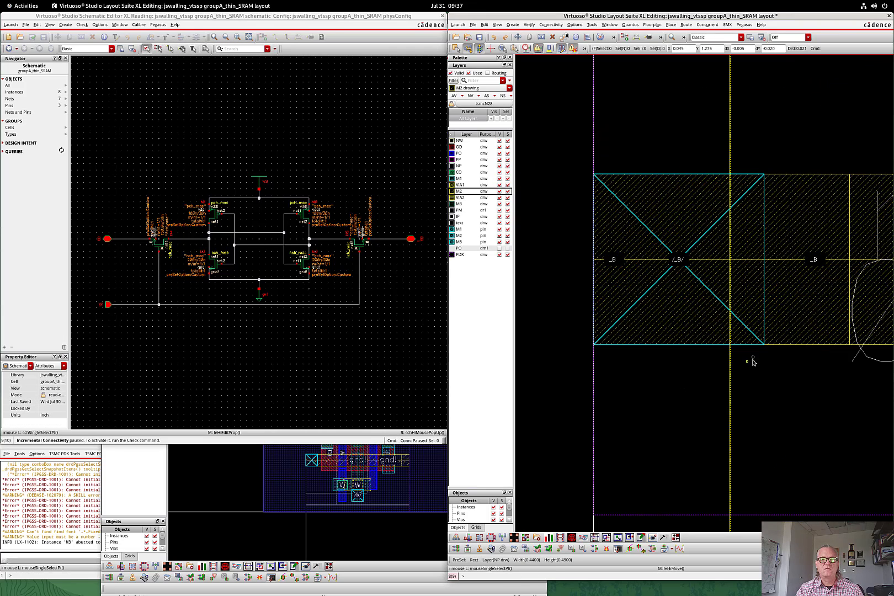
double_click(765, 239)
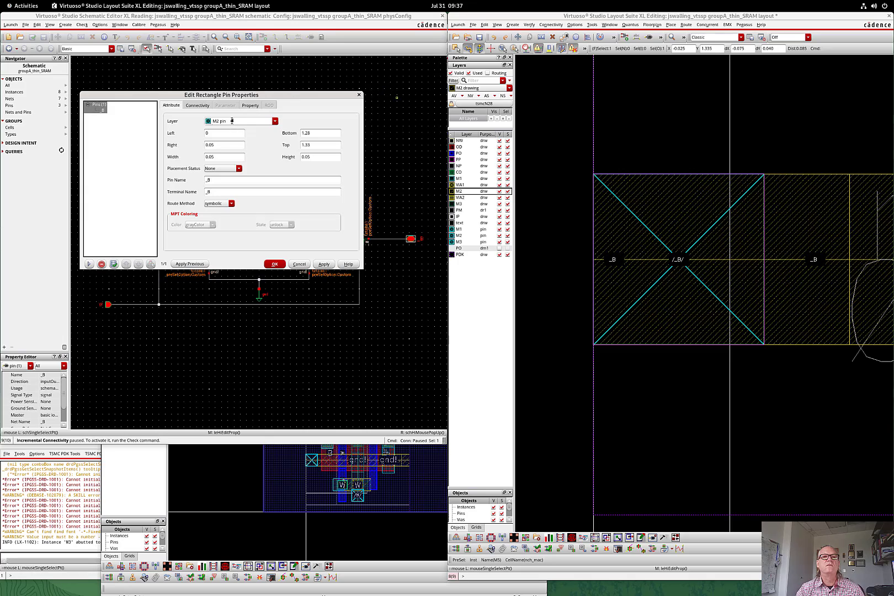
key(Escape)
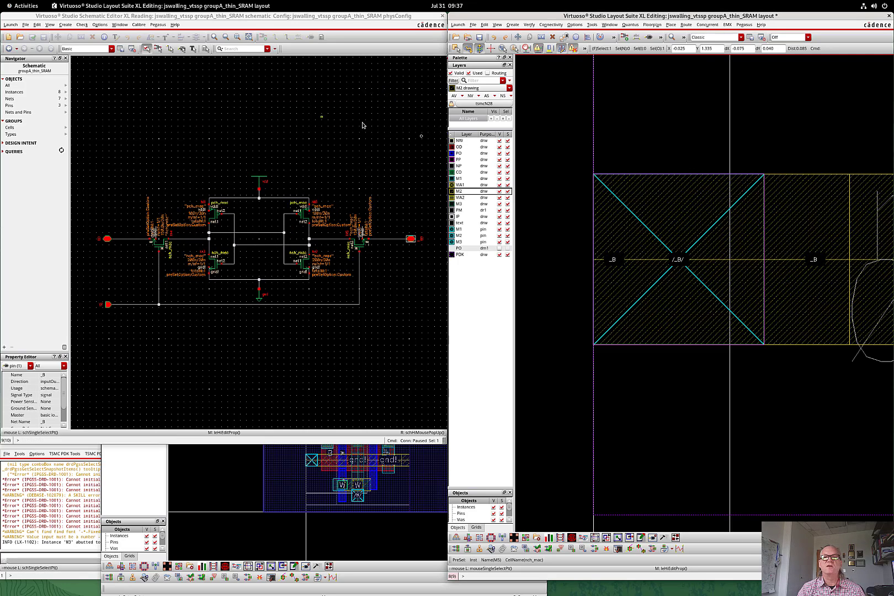
- Move the vdd! pin from below the cell onto the vdd! M2 wire, flush with the wire's left end at X 0
key(f)
right_drag(667, 457, 726, 529)
key(q)
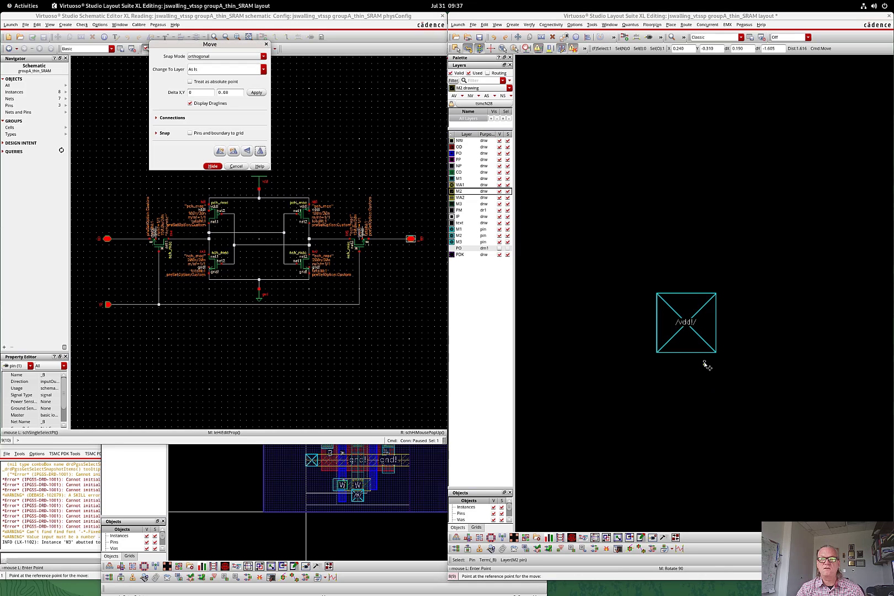
key(Escape)
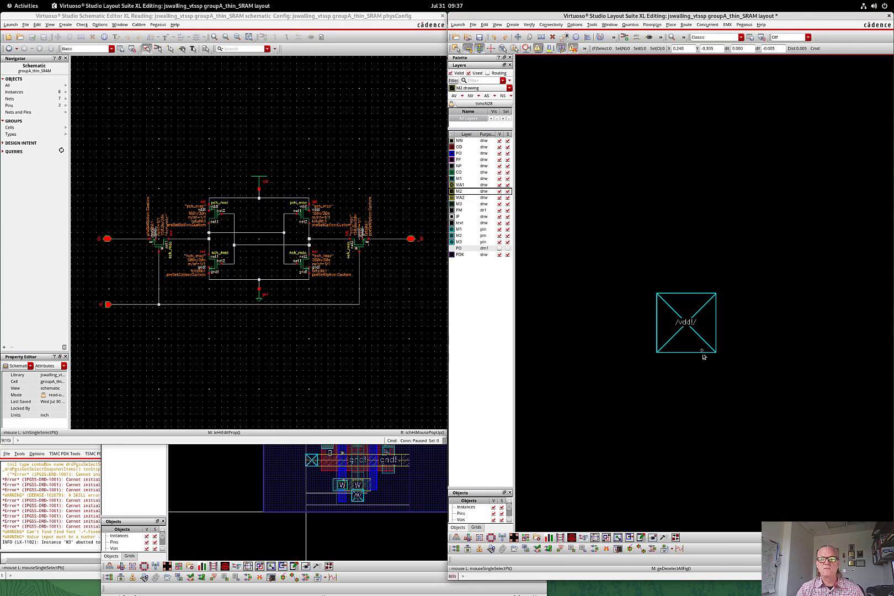
click(703, 360)
key(m)
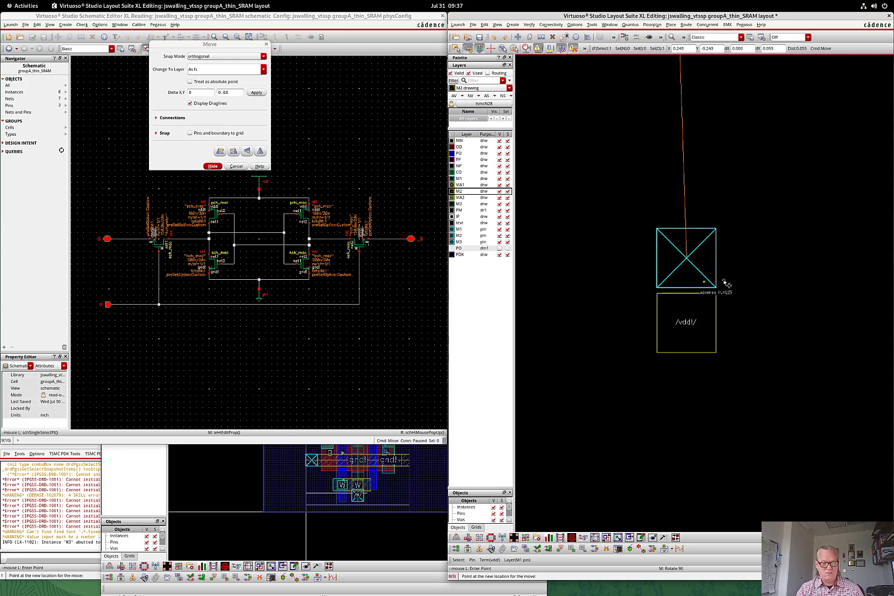
key(f)
right_drag(676, 475, 723, 525)
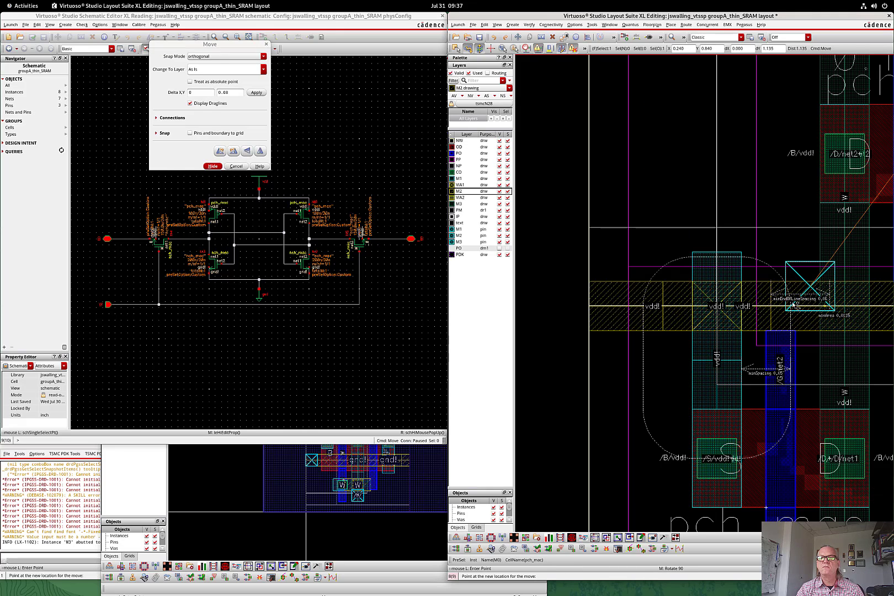
click(836, 325)
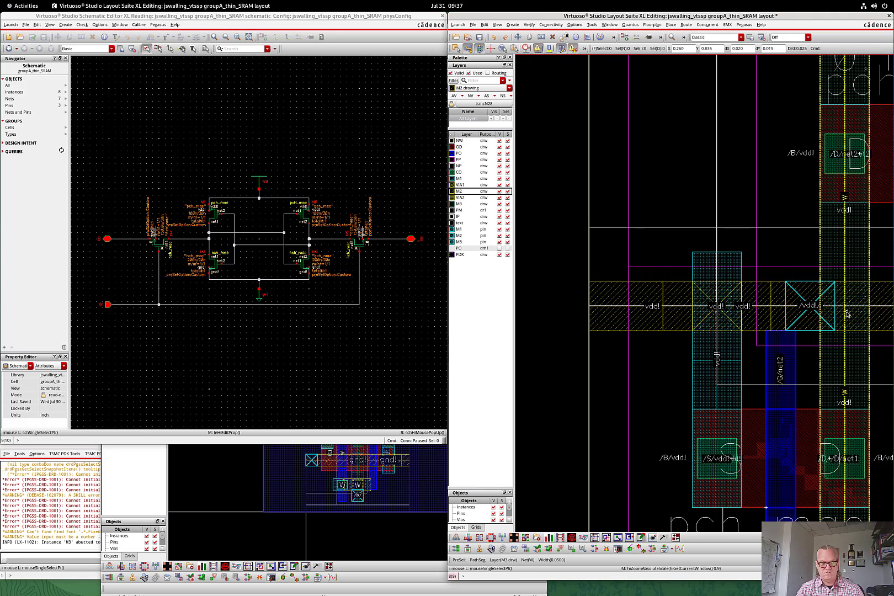
click(835, 321)
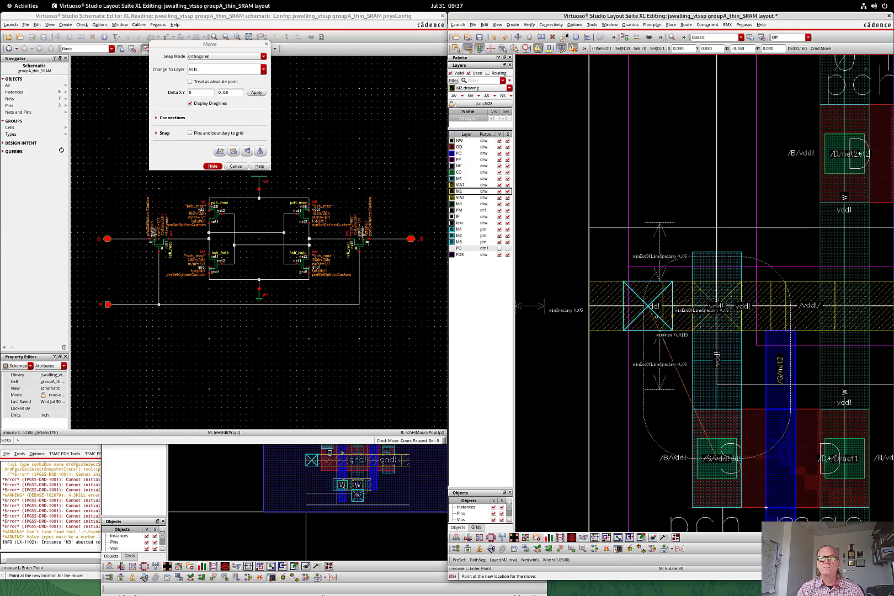
click(638, 320)
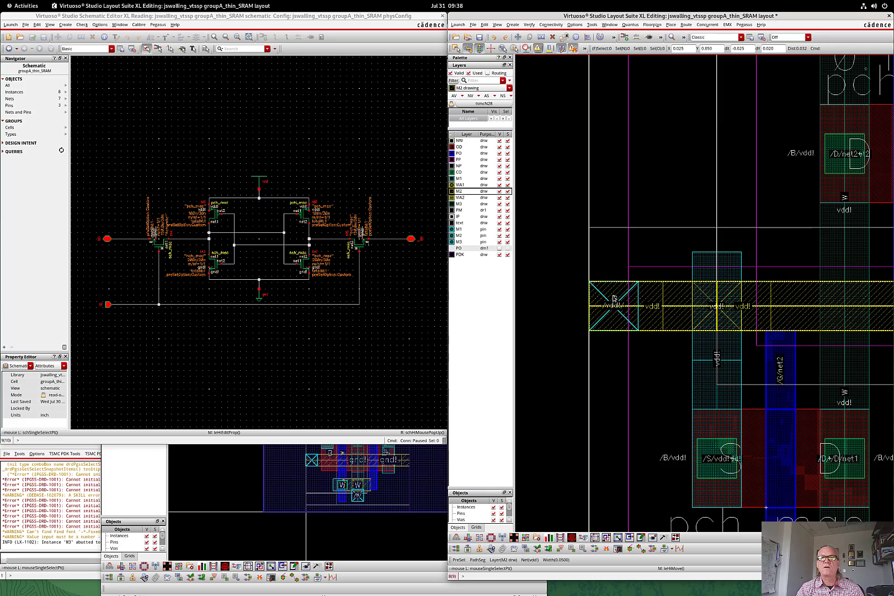
- Change the vdd! pin's layer to M2 pin and save the layout
click(638, 303)
key(q)
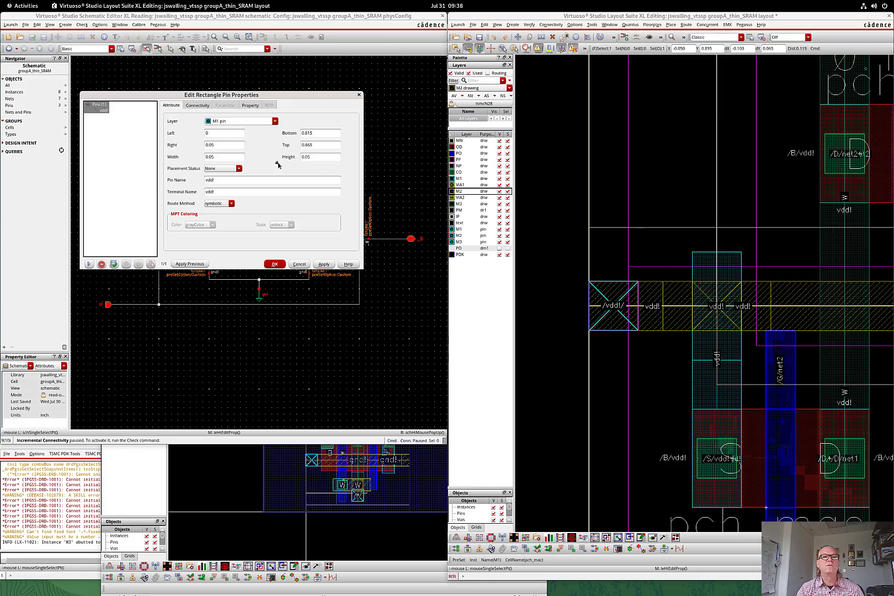
click(240, 122)
click(239, 122)
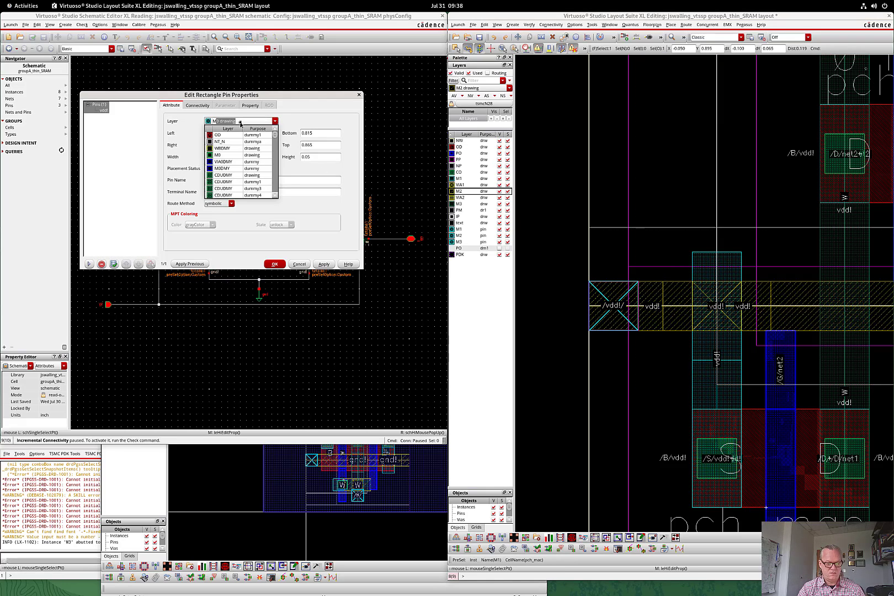
click(241, 124)
key(Return)
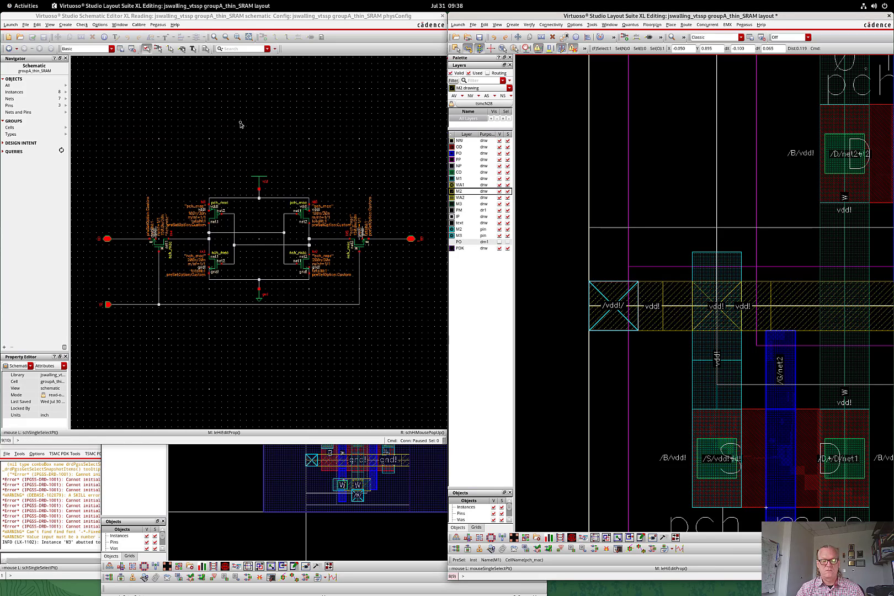
click(478, 38)
key(f)
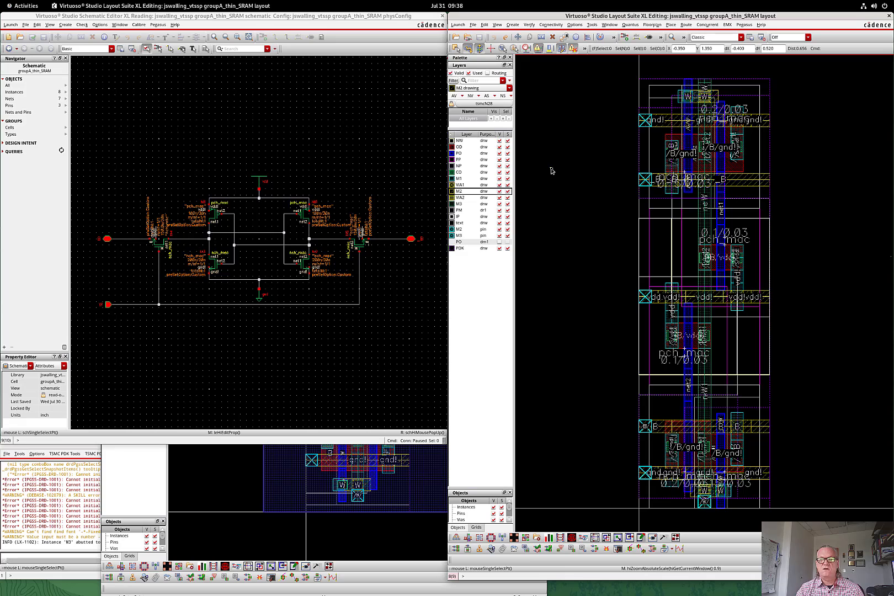